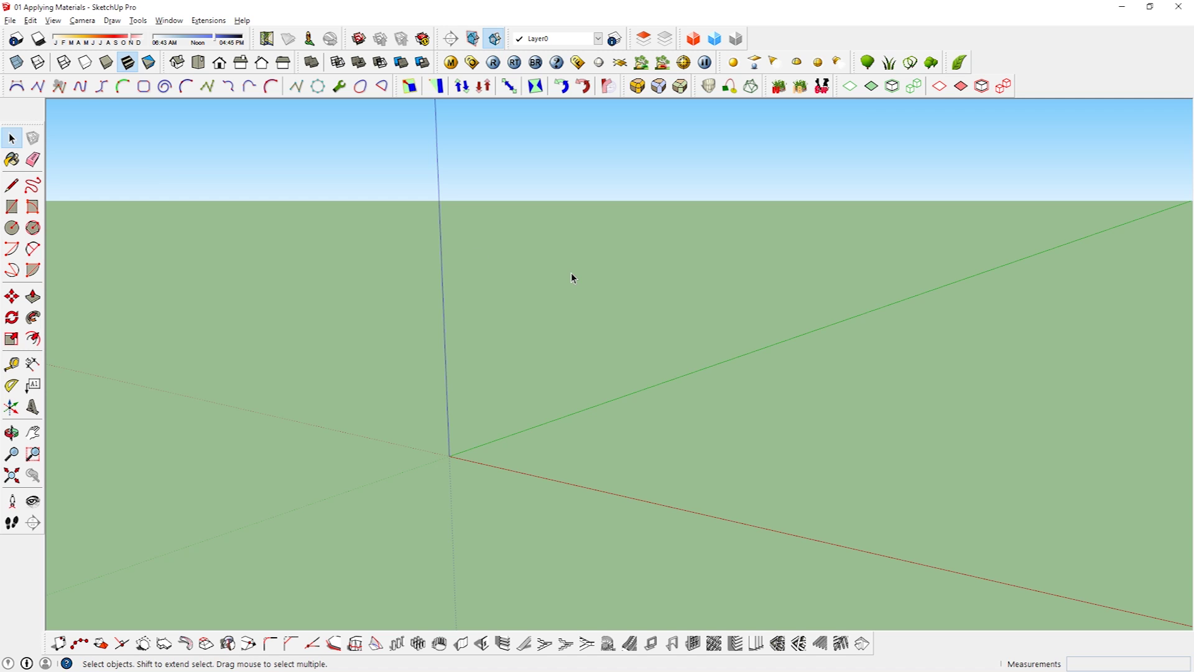
Pick the bright red material and draw a rectangle on the ground at the origin.
key(b)
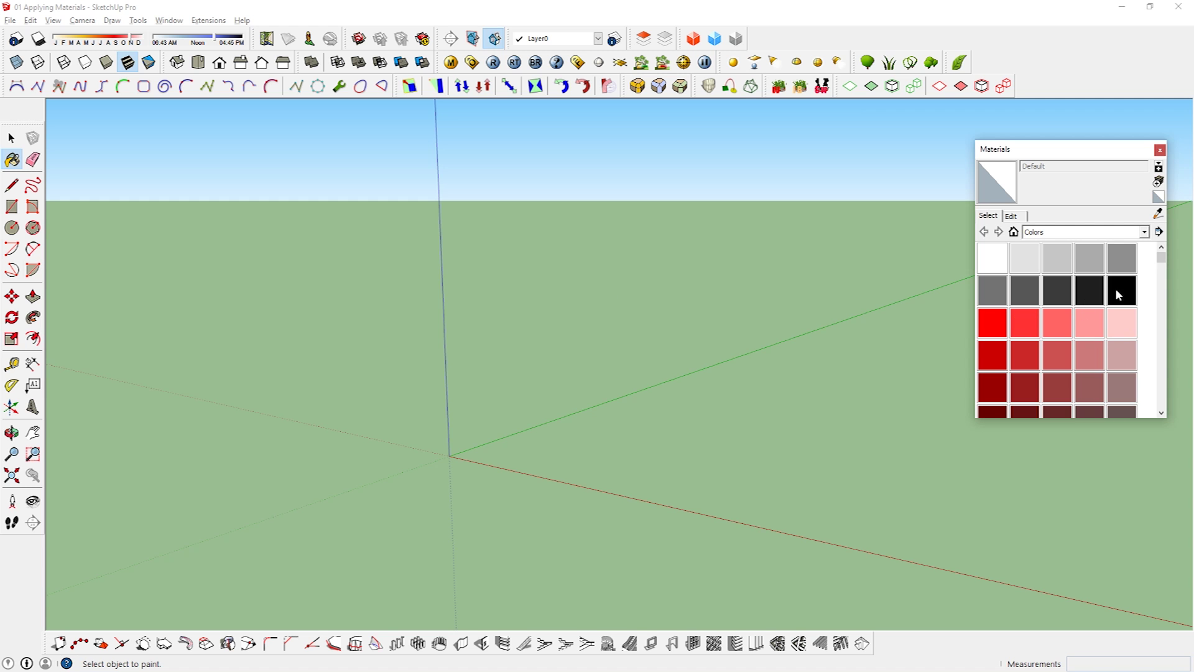
click(993, 332)
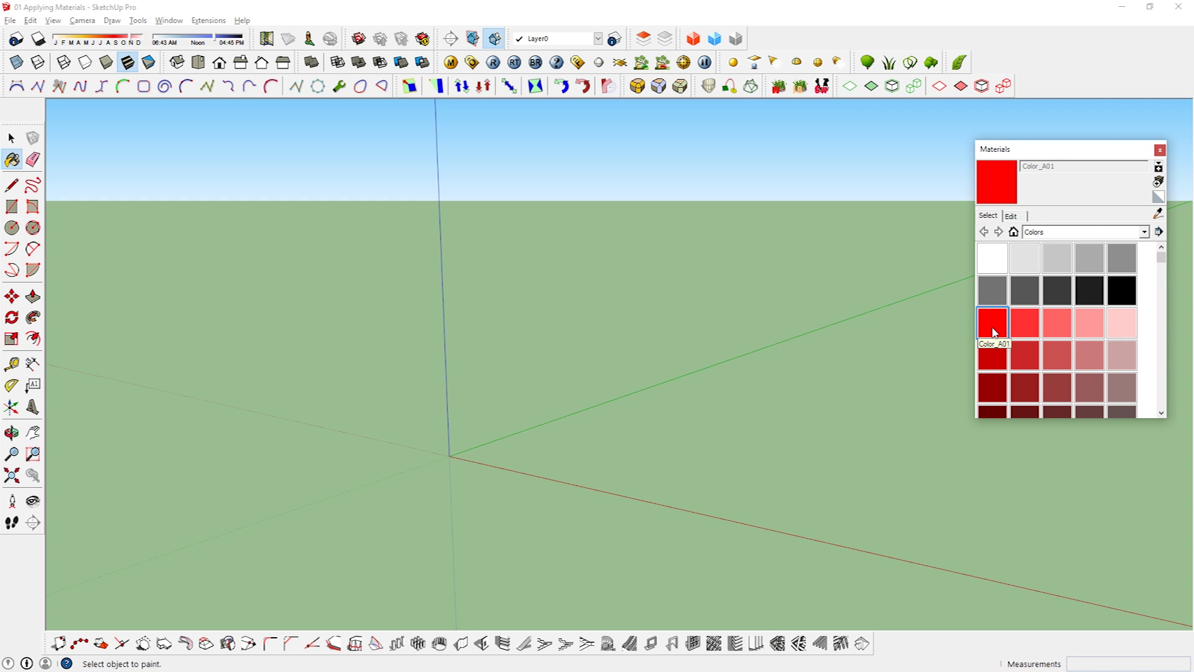
key(r)
click(519, 432)
click(754, 521)
Push/pull the rectangle up into a box.
key(space)
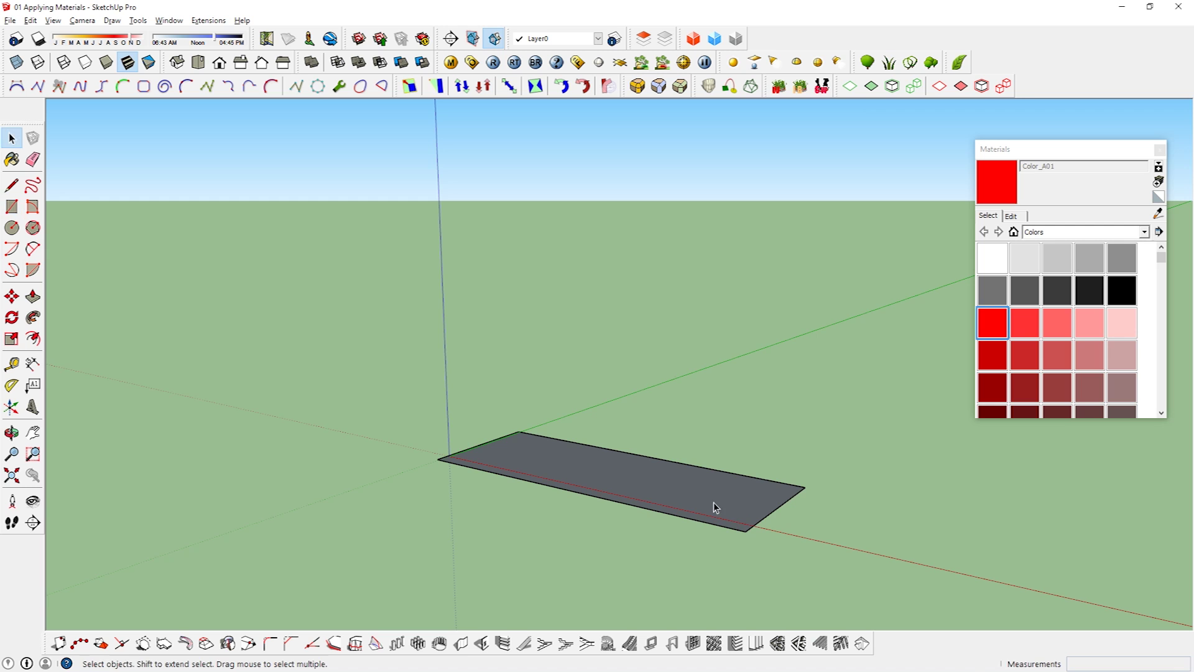
key(p)
click(701, 501)
click(704, 336)
Paint the box's front, right and top faces red, then browse the Vegetation materials.
key(b)
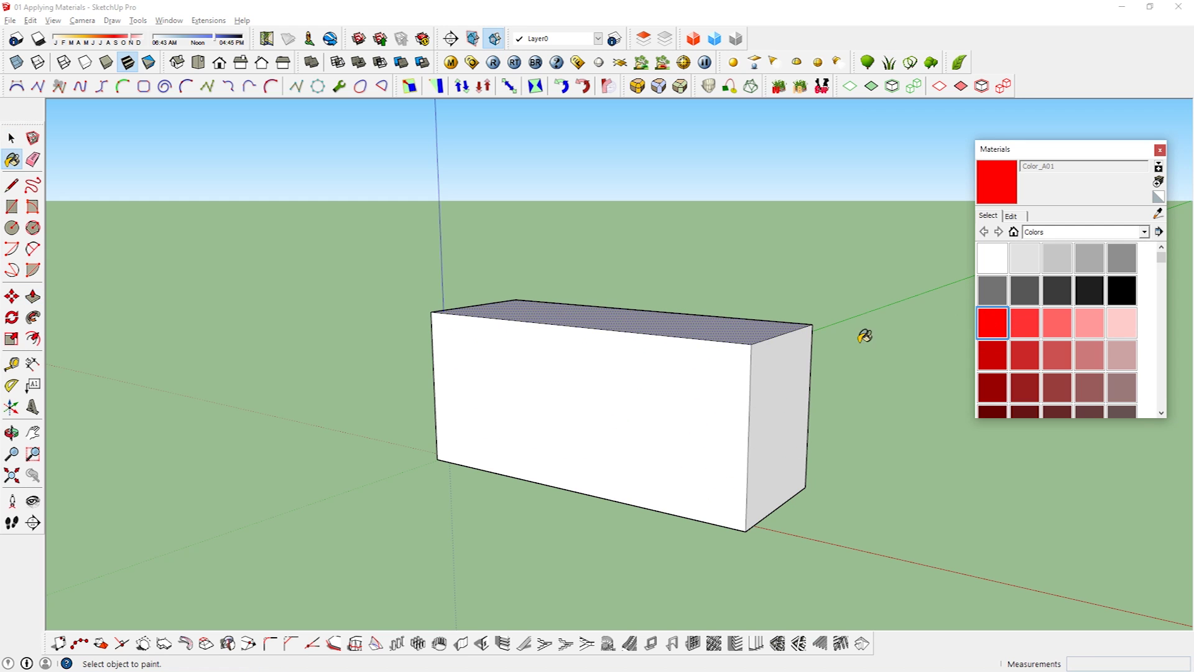
click(696, 376)
click(771, 376)
click(750, 332)
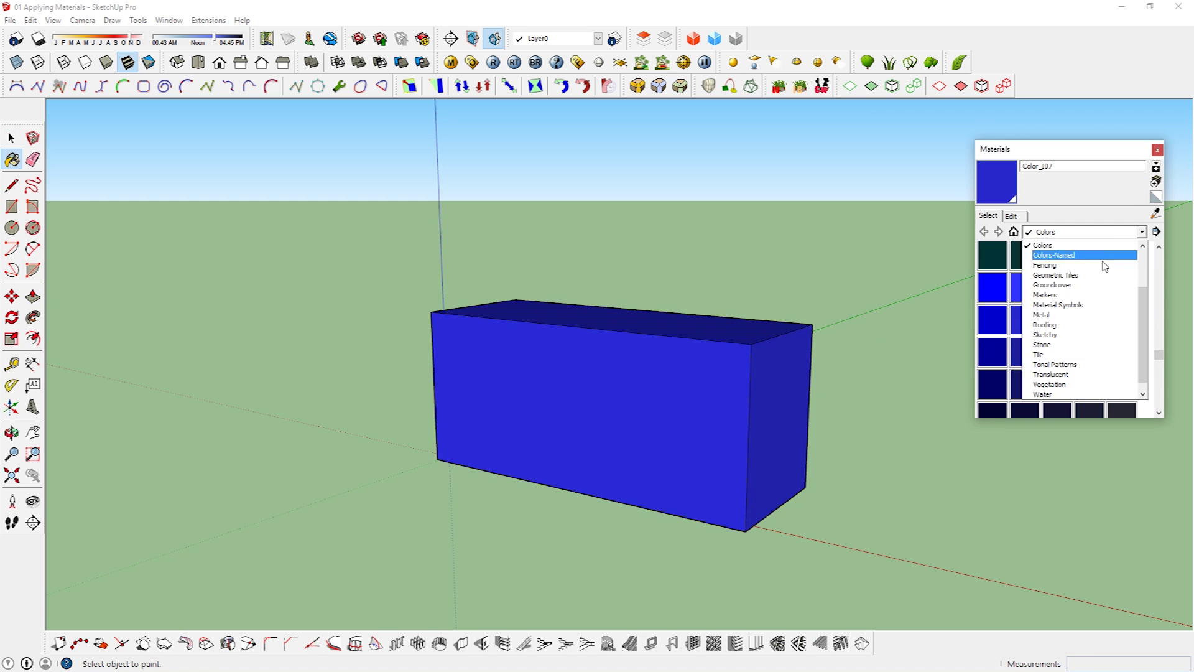
click(1051, 384)
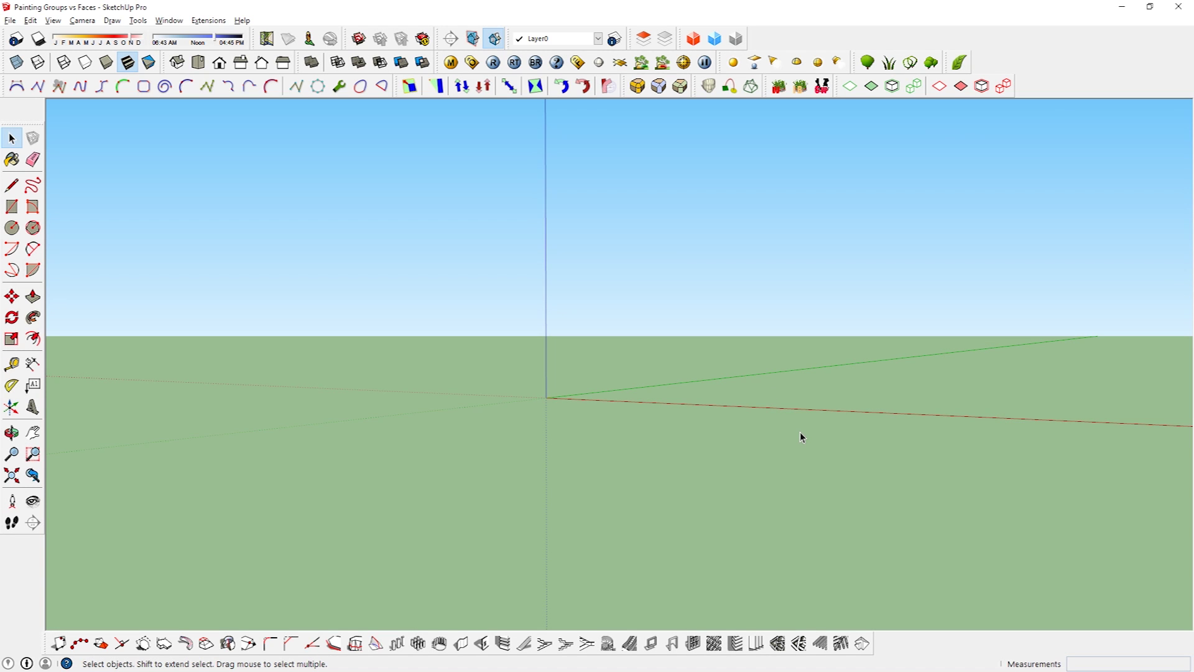
Draw an upright rectangle face at the origin and orbit to see its grey back.
key(r)
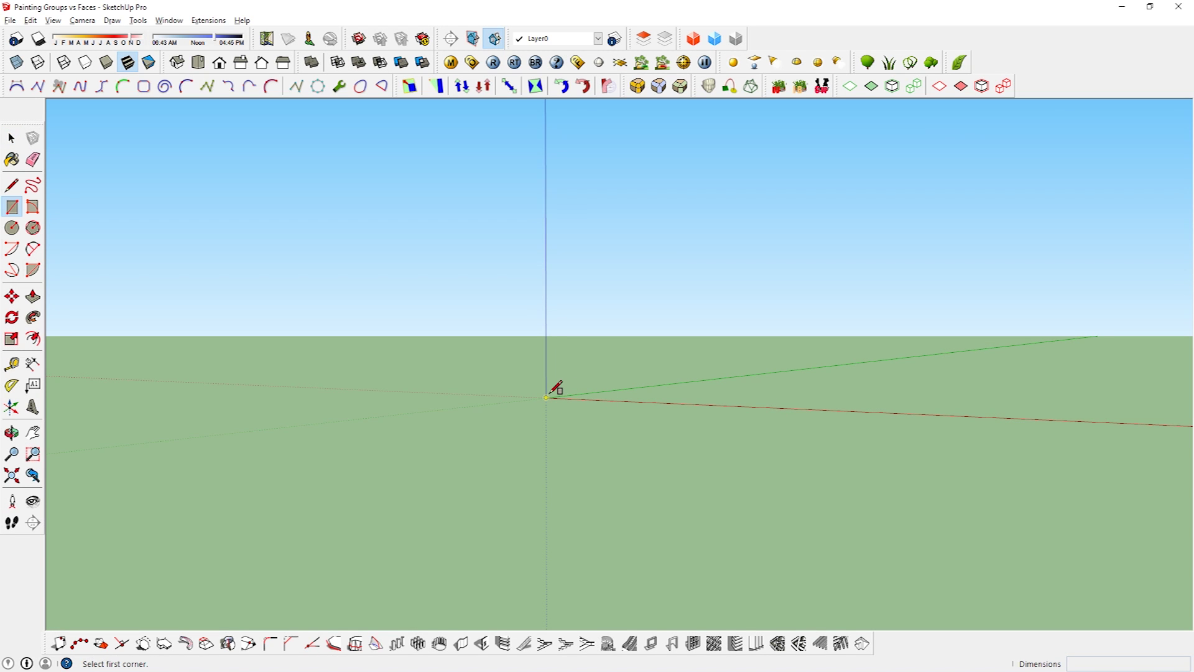
click(546, 398)
click(721, 206)
key(space)
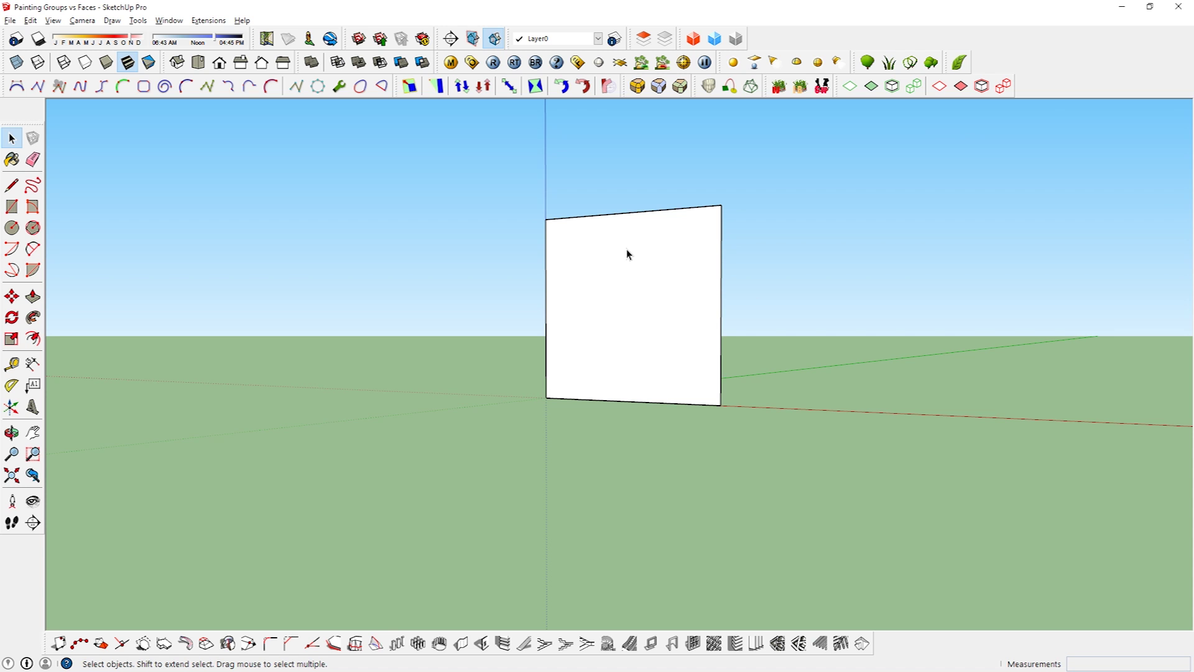
middle_drag(687, 305, 403, 307)
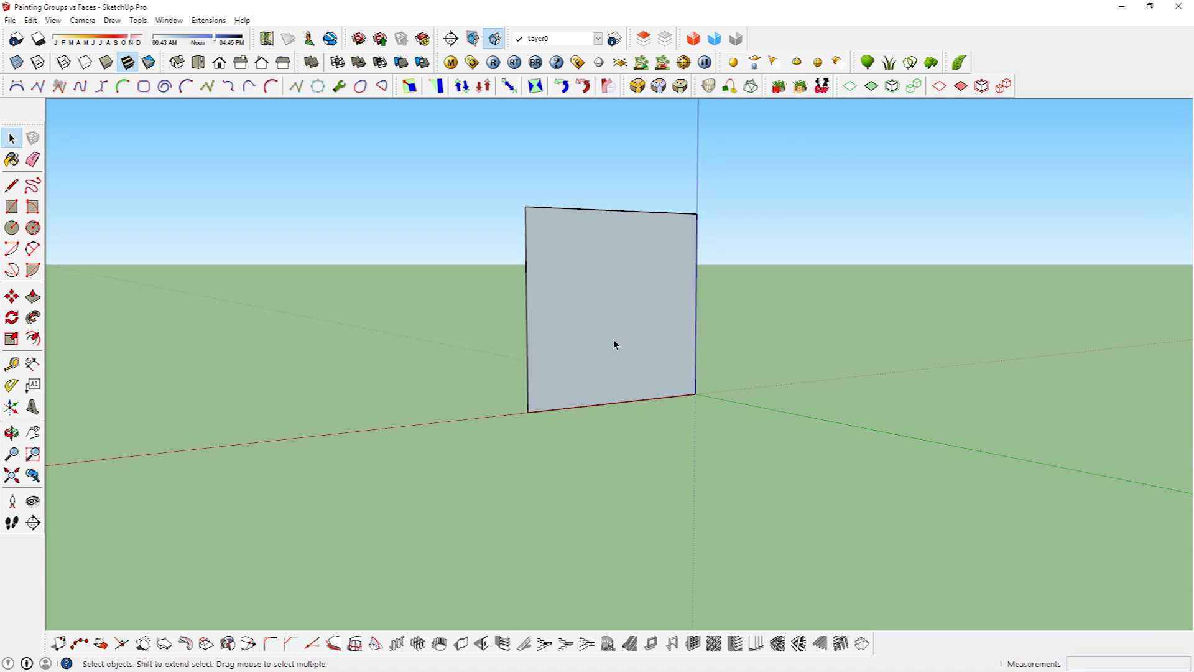
Paint both sides of the face with Concrete_Form_4x8.
key(b)
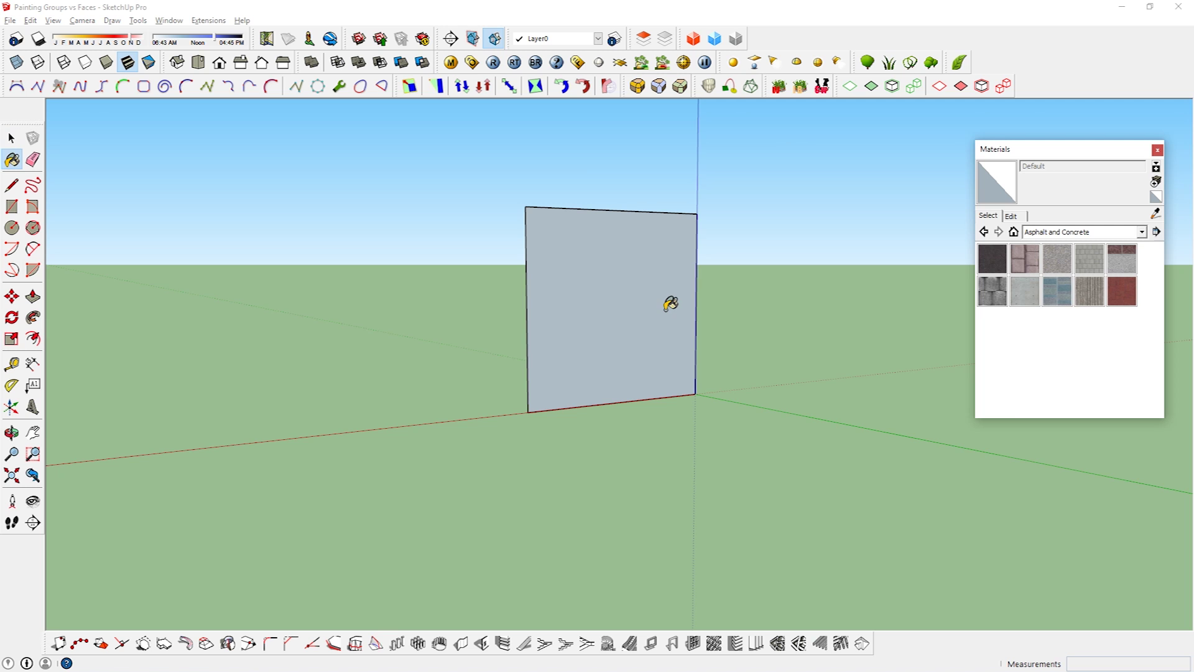
click(1025, 292)
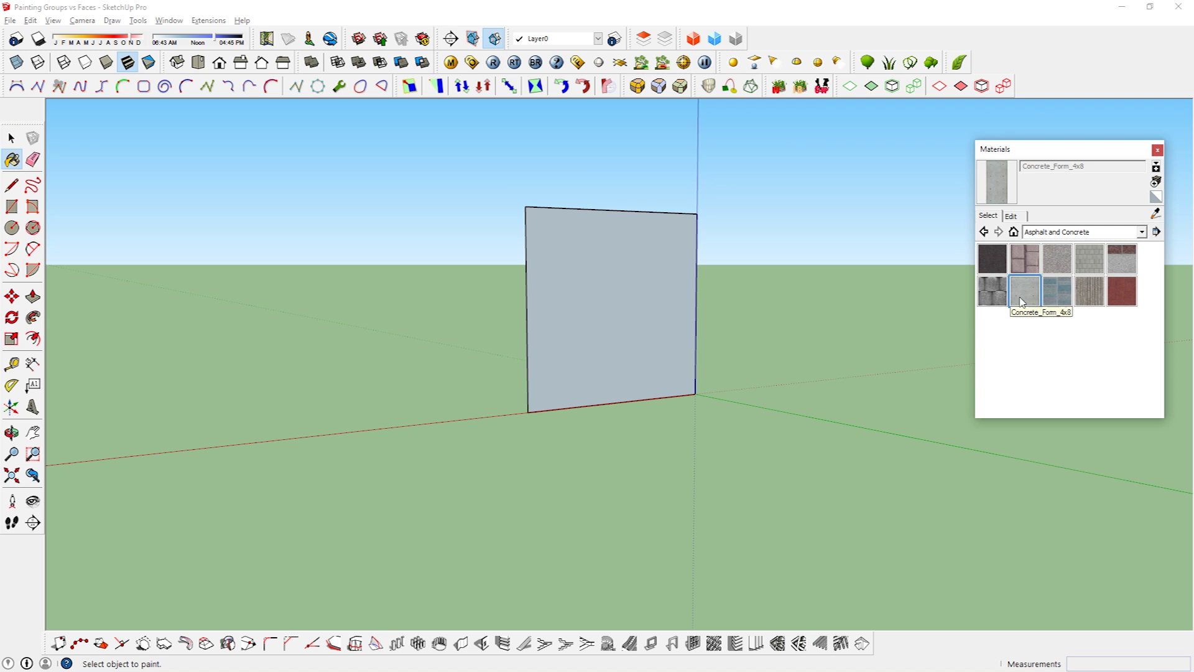
click(625, 294)
mouse_move(532, 347)
middle_down()
mouse_move(832, 376)
mouse_move(877, 336)
middle_up()
click(639, 275)
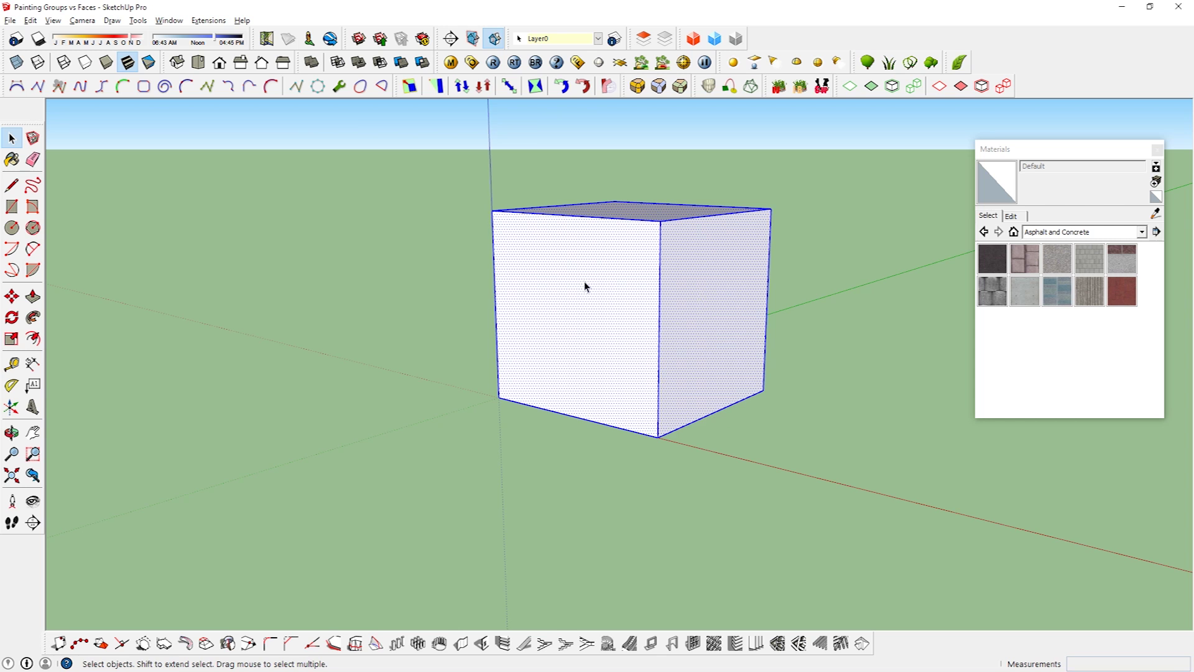
Make the cube a group and paint the whole group Concrete_Form_4x8.
right_click(584, 285)
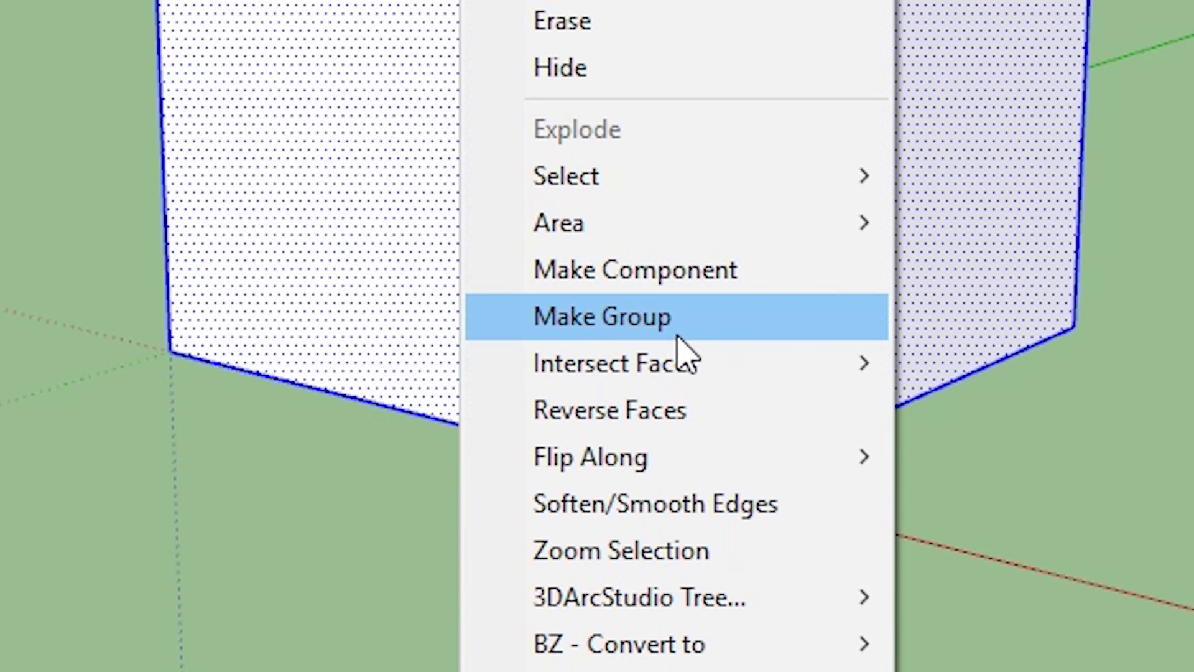
click(684, 321)
click(1024, 290)
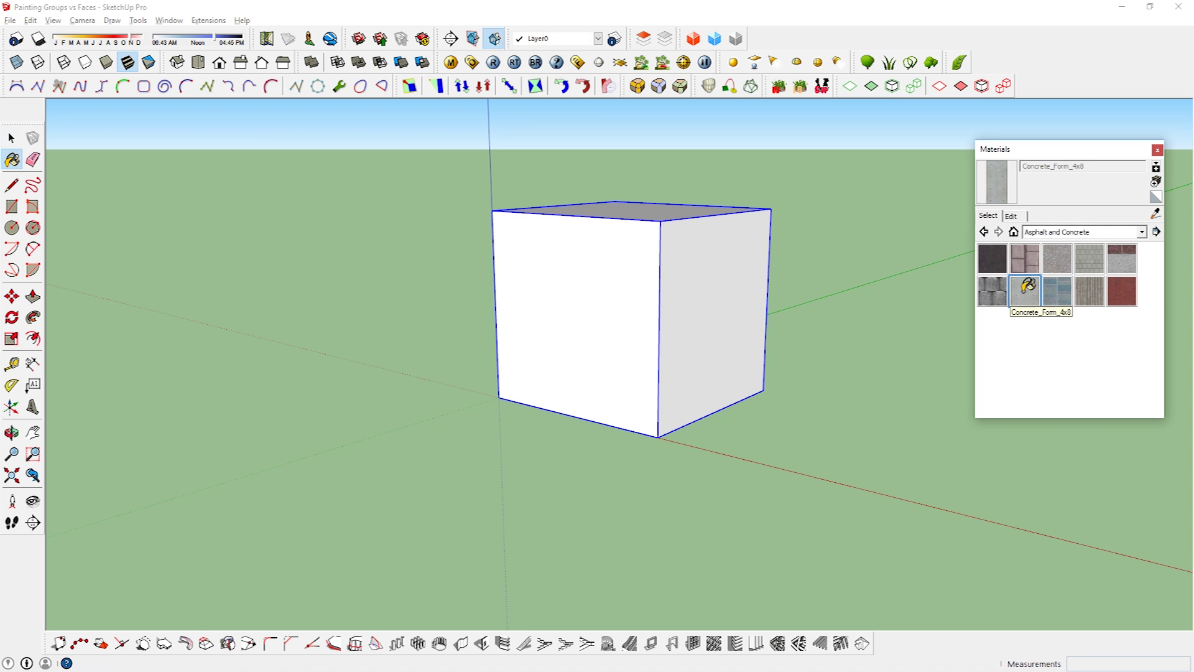
click(675, 247)
mouse_move(797, 271)
middle_down()
mouse_move(719, 400)
mouse_move(946, 368)
middle_up()
Paint the cube group with Concrete_Block_Retaining_Gray.
click(992, 291)
click(632, 288)
mouse_move(631, 288)
middle_down()
mouse_move(858, 355)
mouse_move(710, 285)
middle_up()
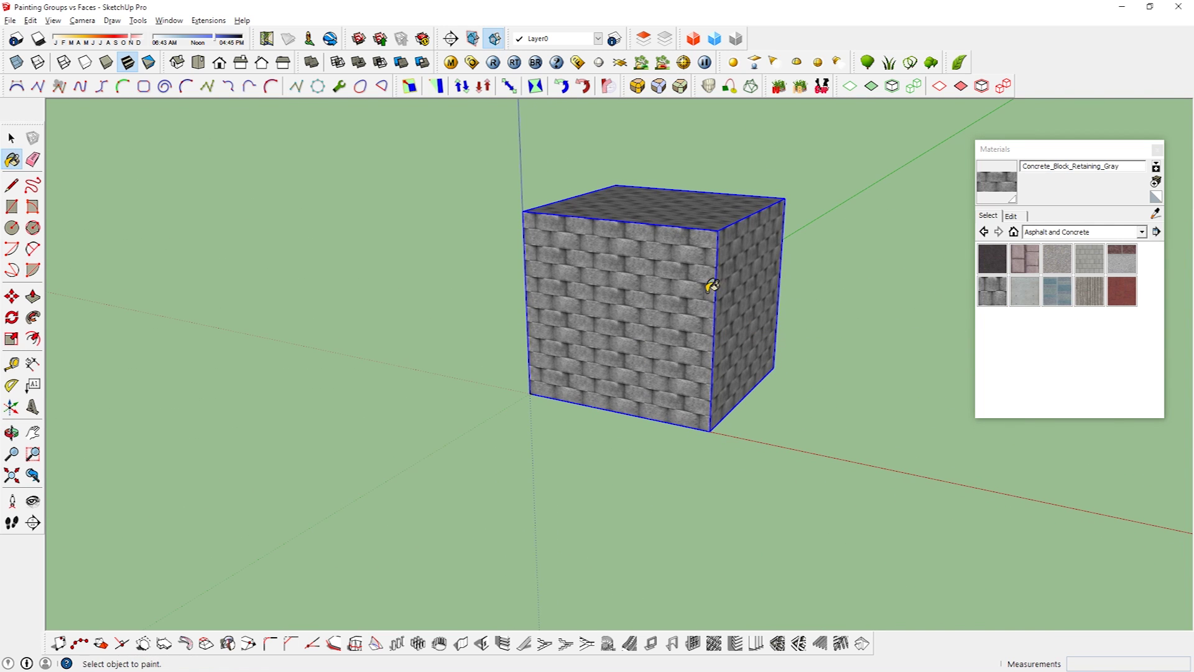
key(space)
Inside the edited group, paint the front face Concrete_Form_4x8, then close the group.
right_click(671, 271)
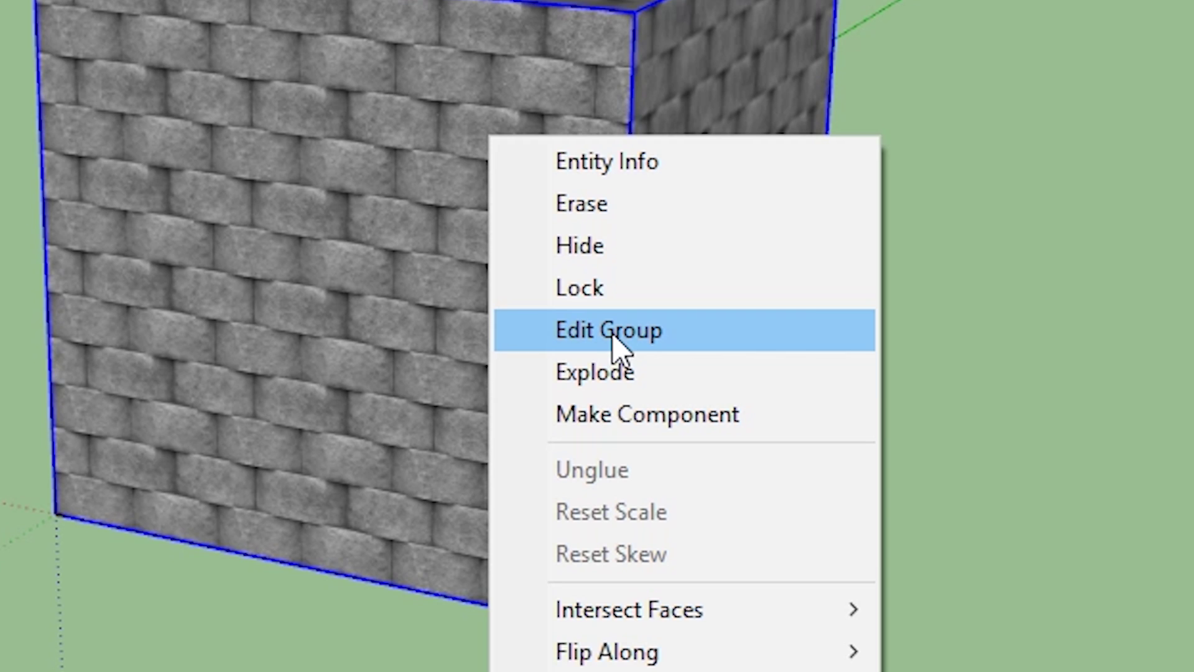
click(714, 336)
click(1017, 295)
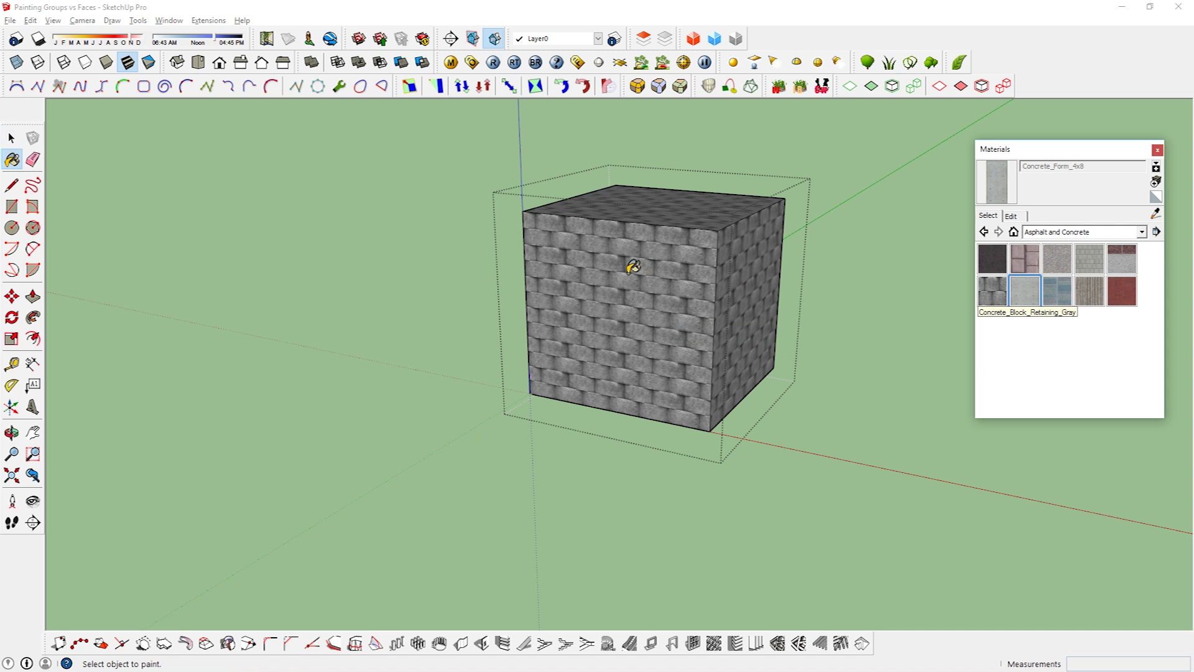
click(640, 261)
mouse_move(647, 259)
middle_down()
mouse_move(543, 286)
mouse_move(688, 288)
middle_up()
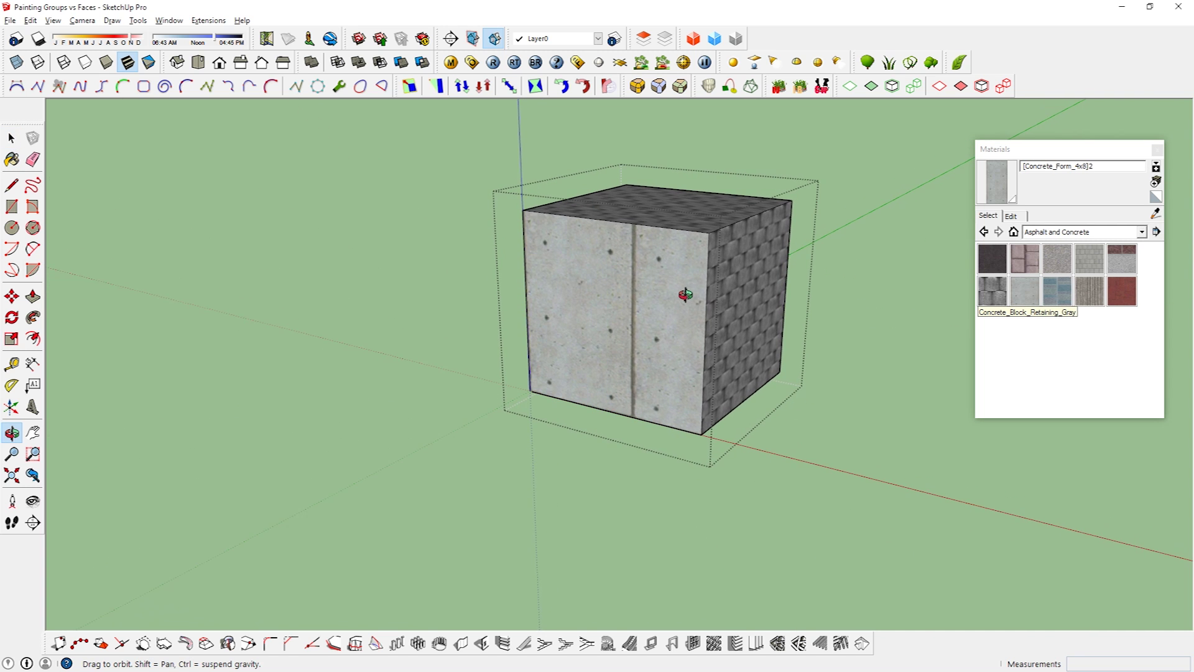
key(space)
click(901, 259)
Paint the cube group with Concrete_Pavers_Block_Multi, then Concrete_Stamped_Ashlar.
click(1057, 290)
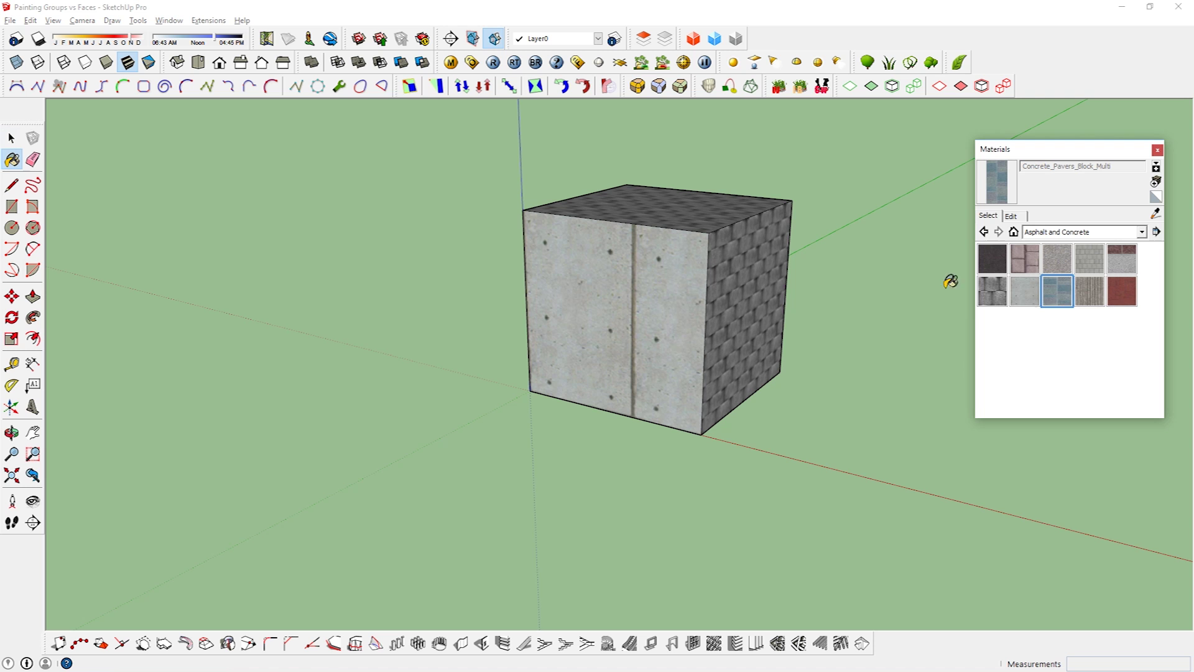
click(759, 260)
middle_drag(759, 260, 661, 267)
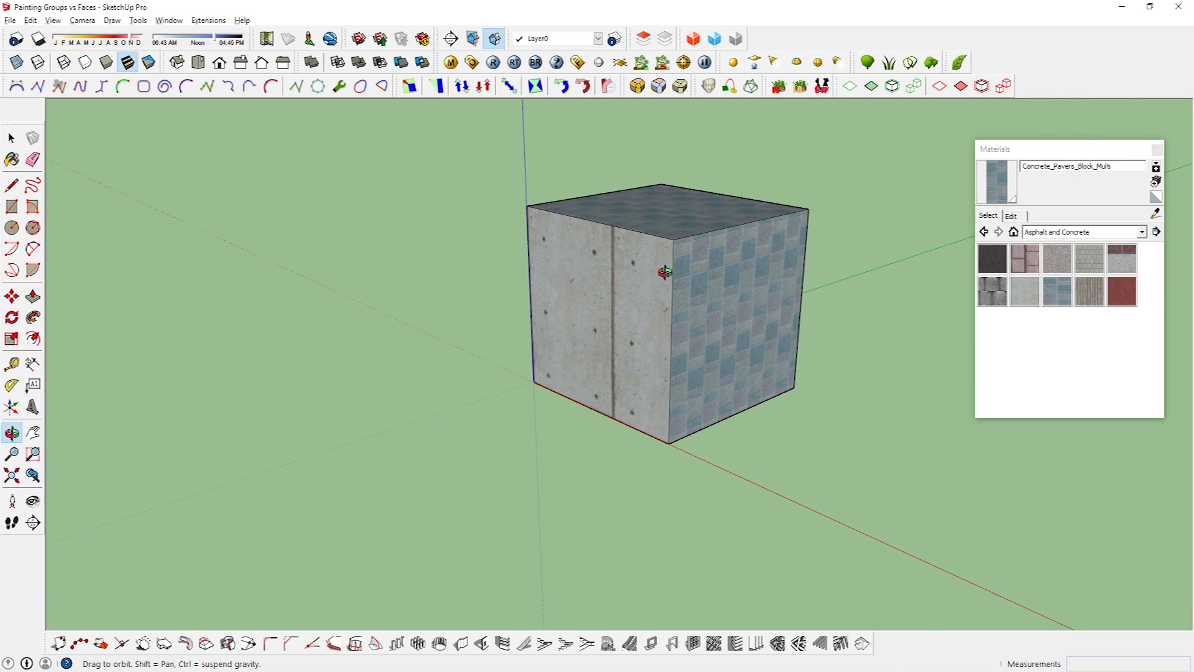
click(1111, 290)
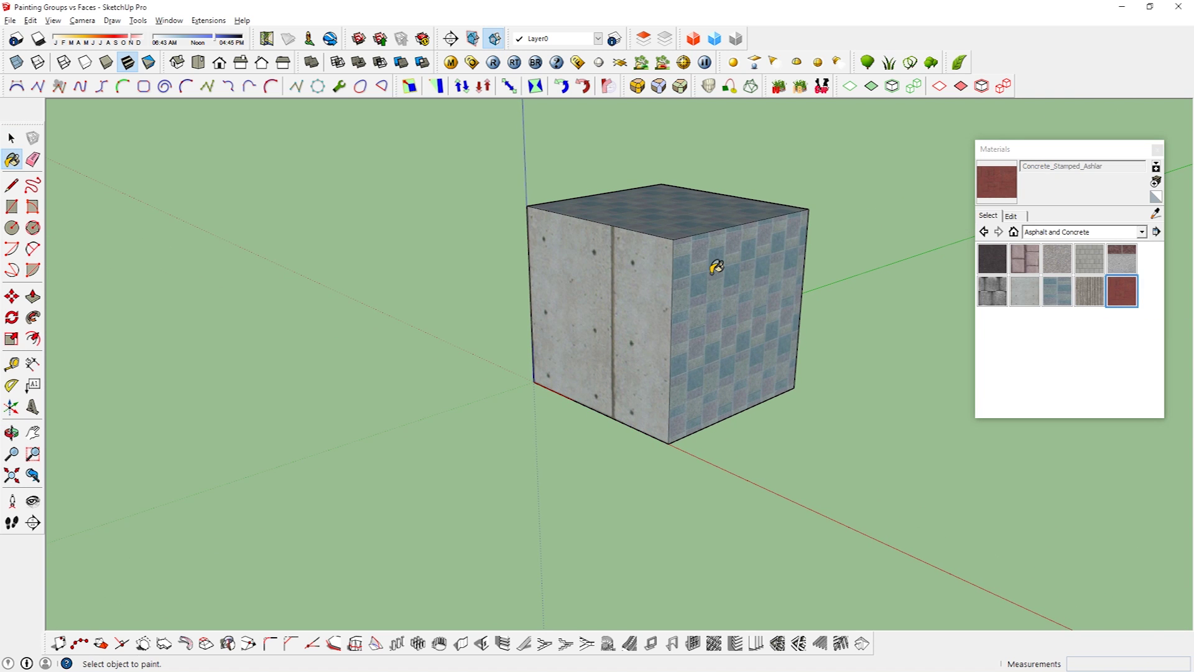
click(720, 266)
middle_drag(720, 266, 752, 274)
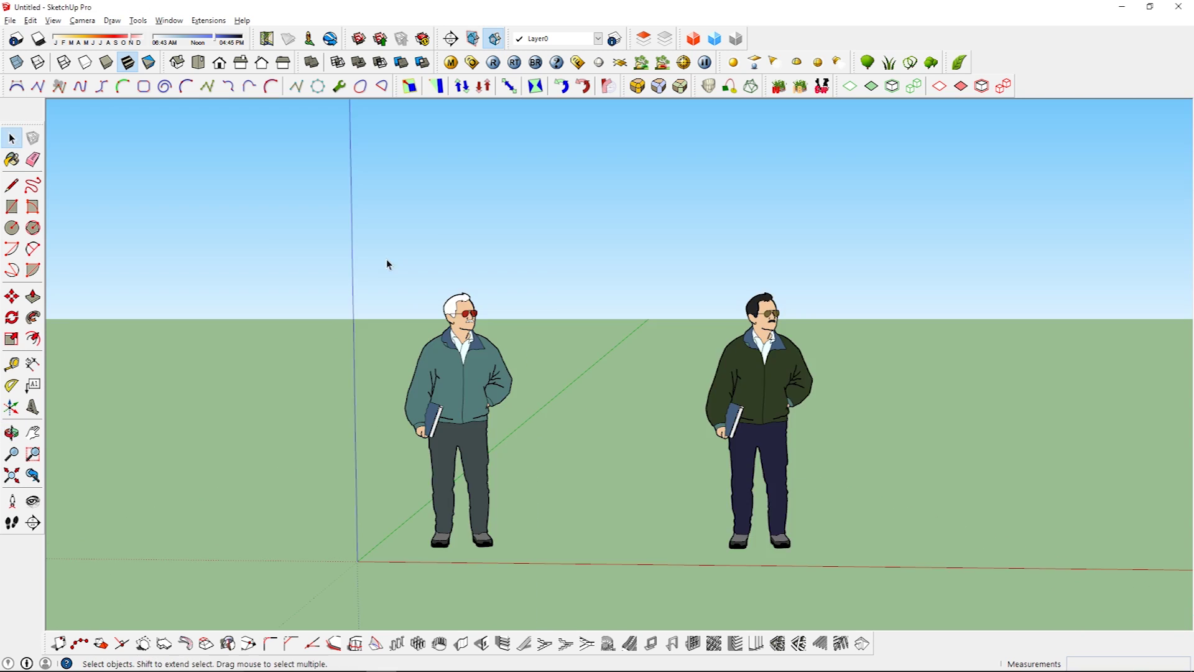
Turn the left man into a component and paste a copy of him.
click(460, 398)
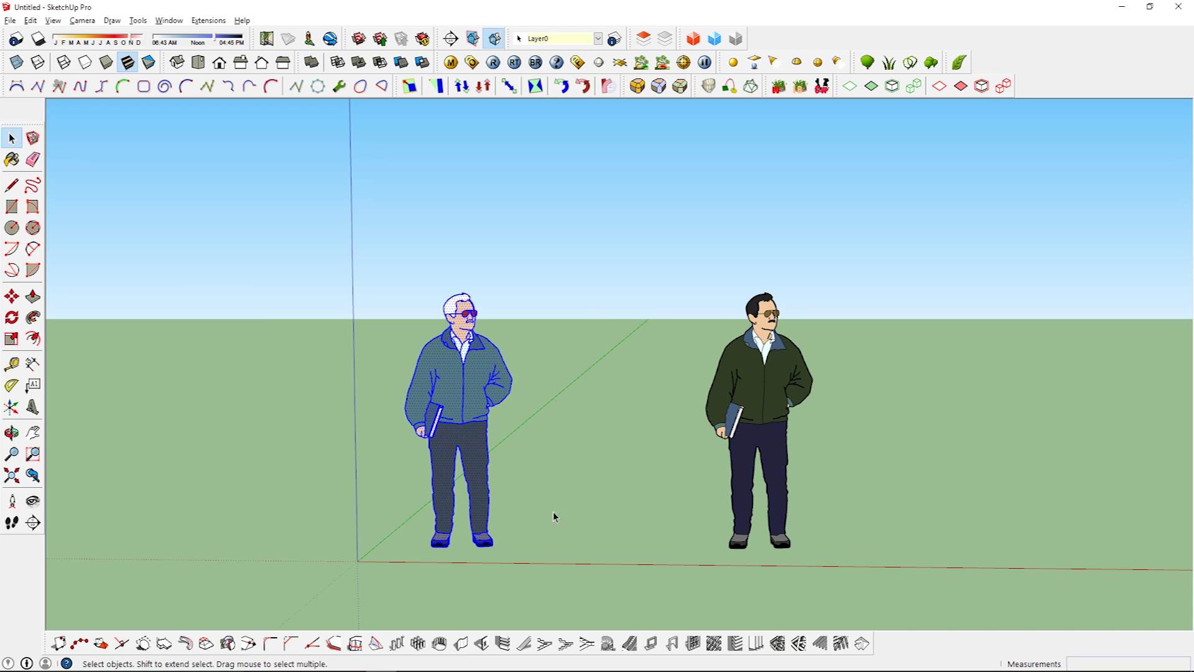
right_click(446, 379)
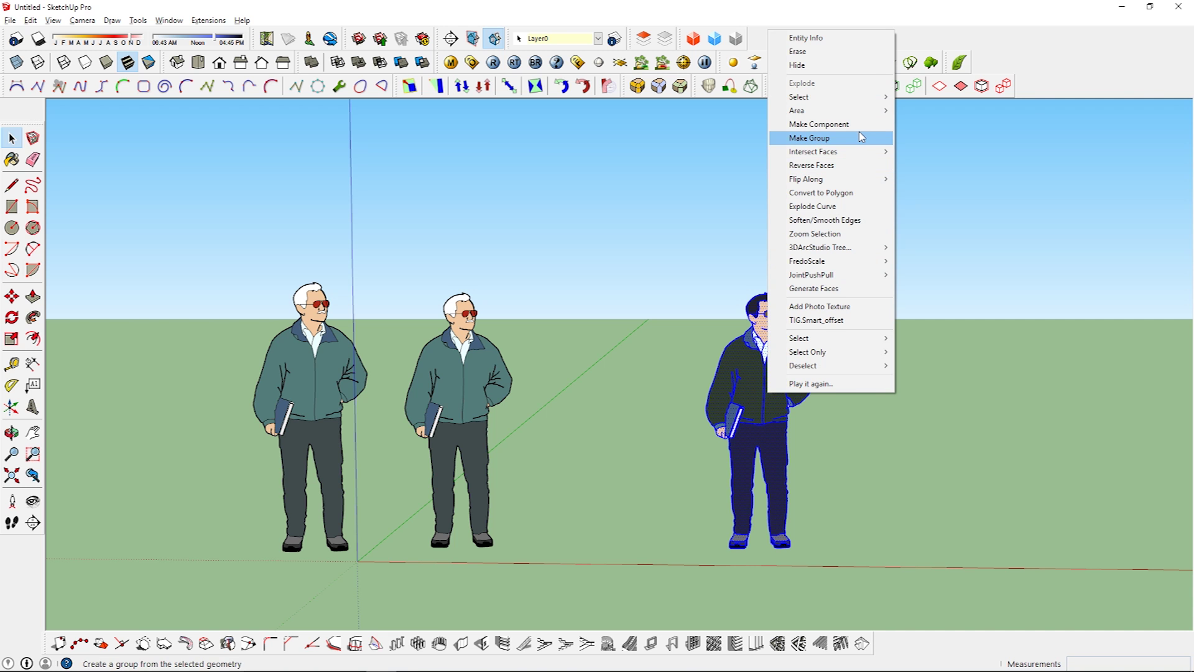
click(857, 124)
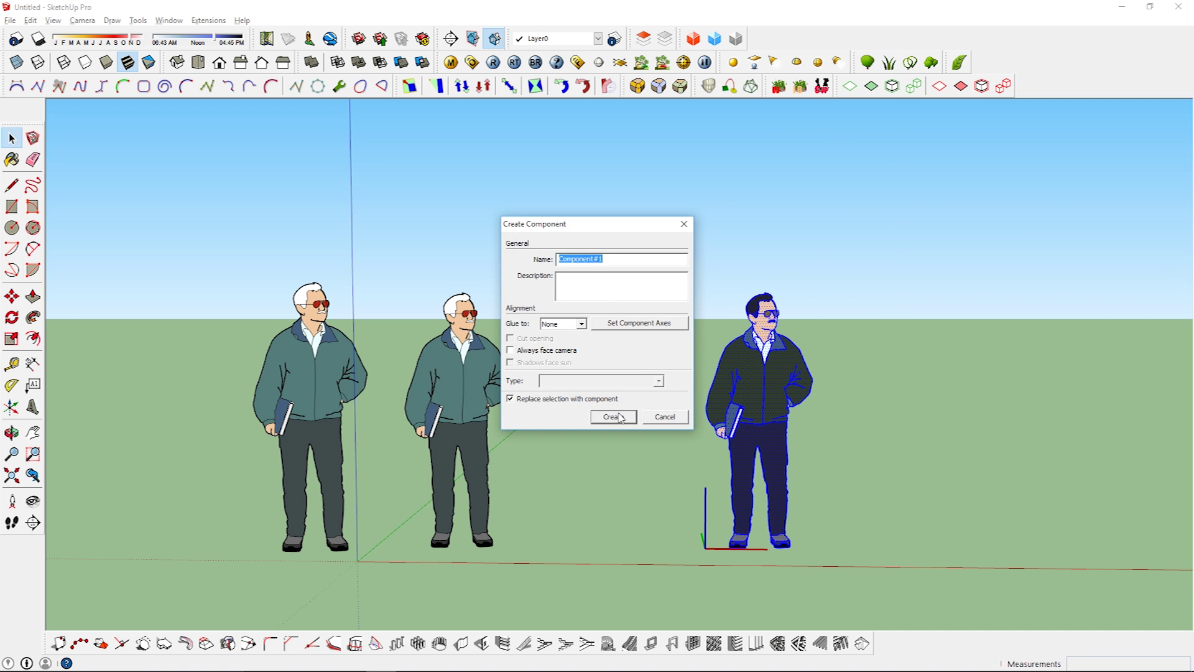
click(616, 416)
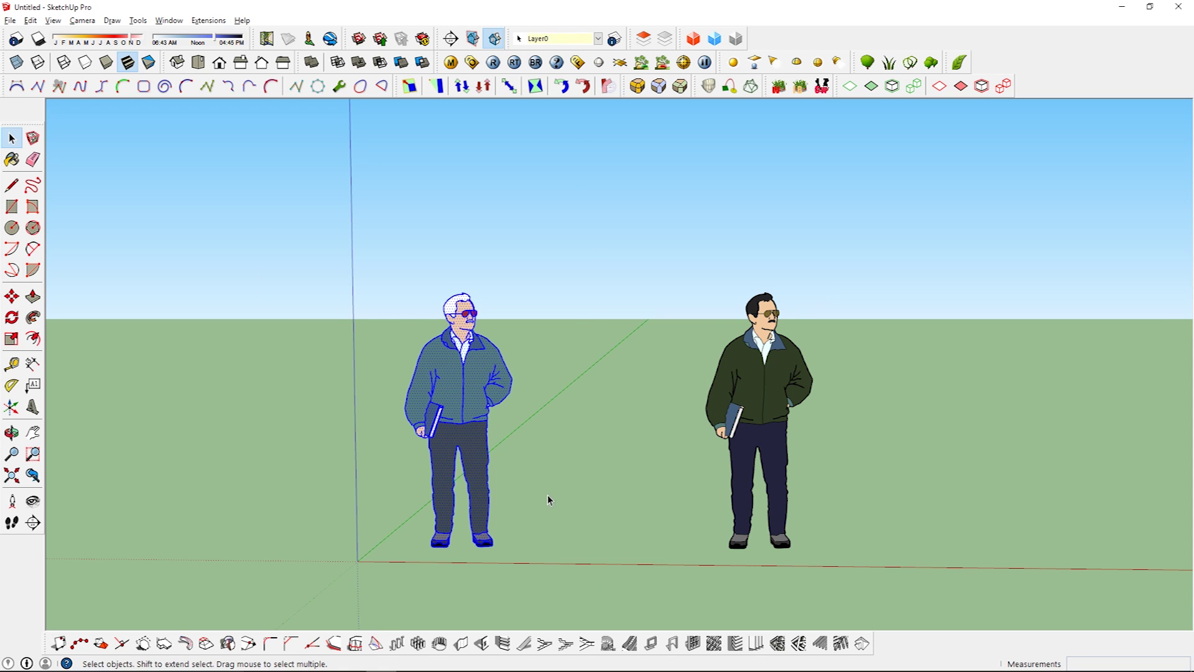
key(ctrl+v)
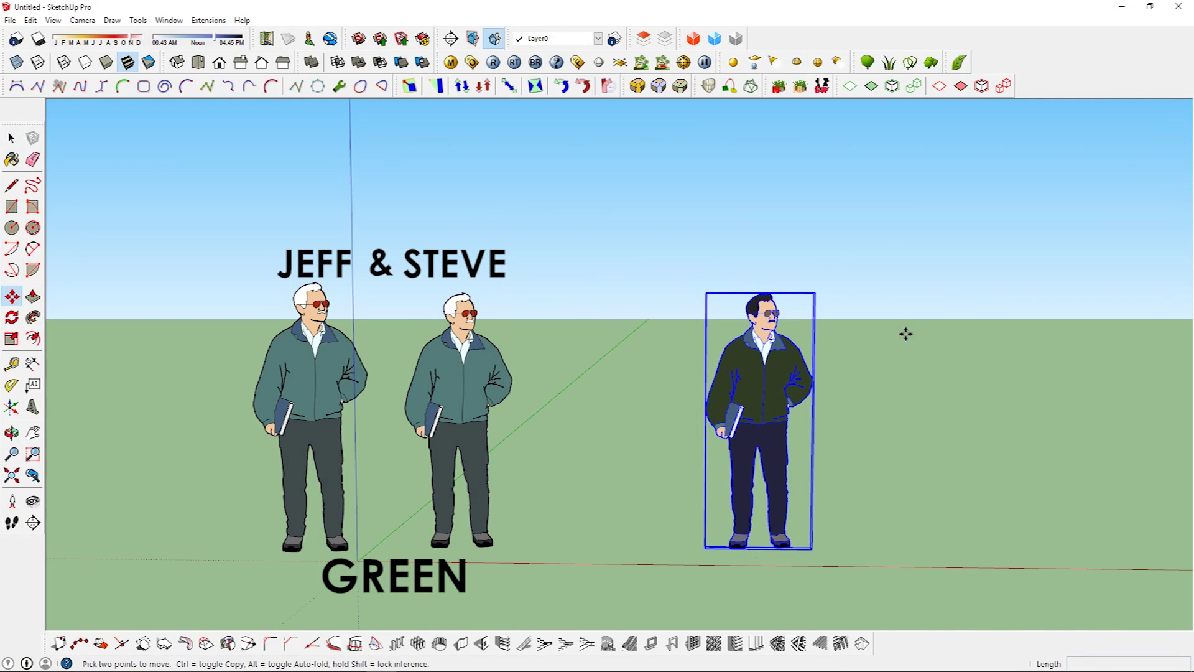
Ctrl-move a copy of the right man further to the right.
click(748, 548)
key(ctrl)
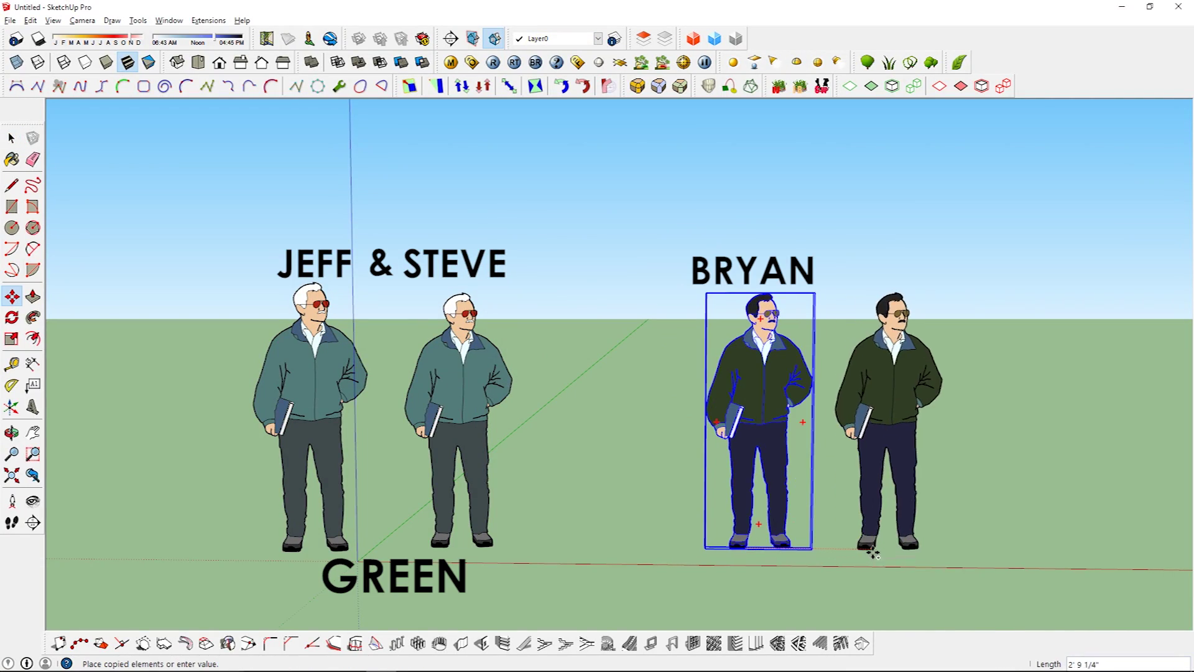
click(917, 550)
key(space)
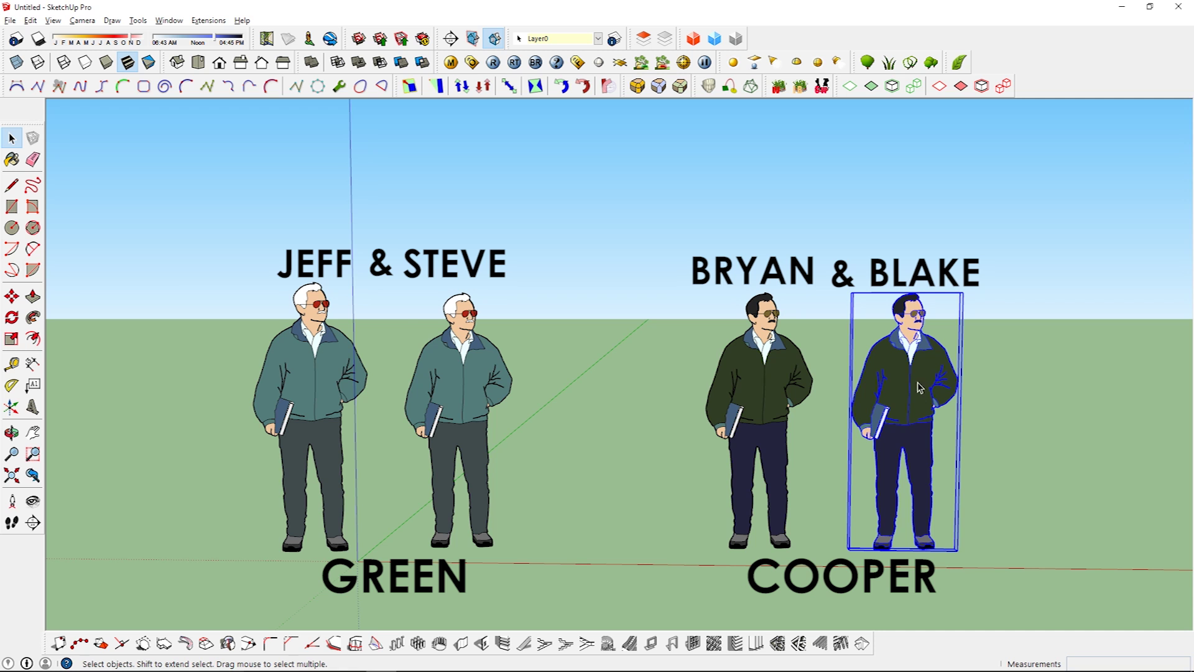
click(827, 389)
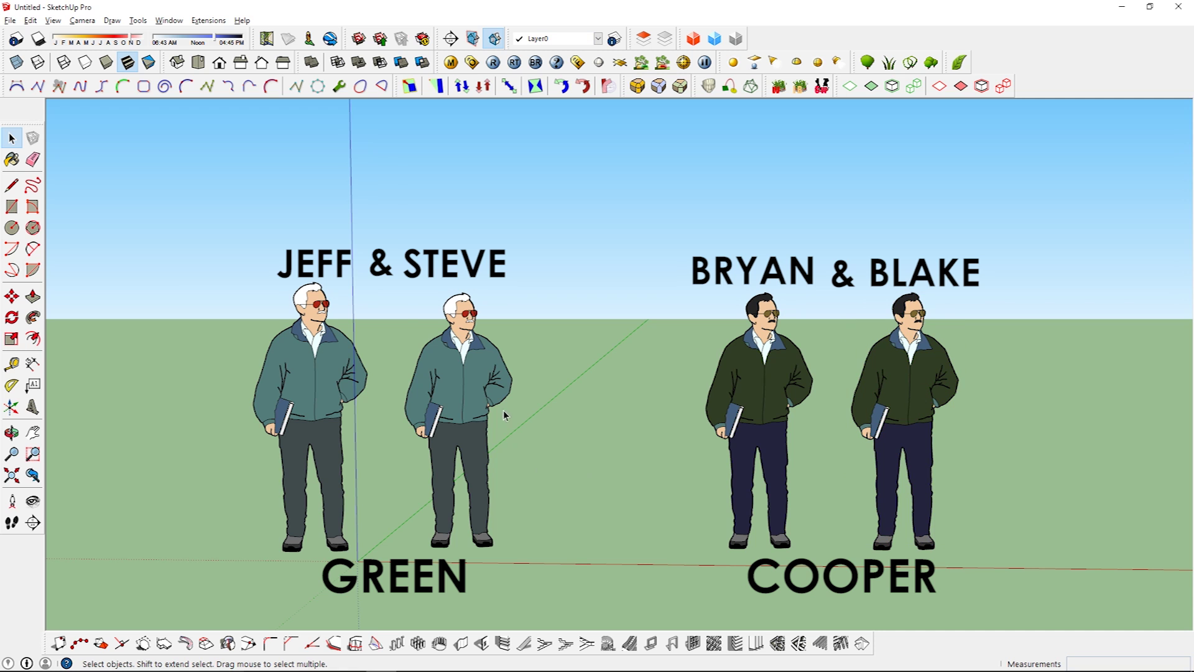
click(479, 373)
click(551, 362)
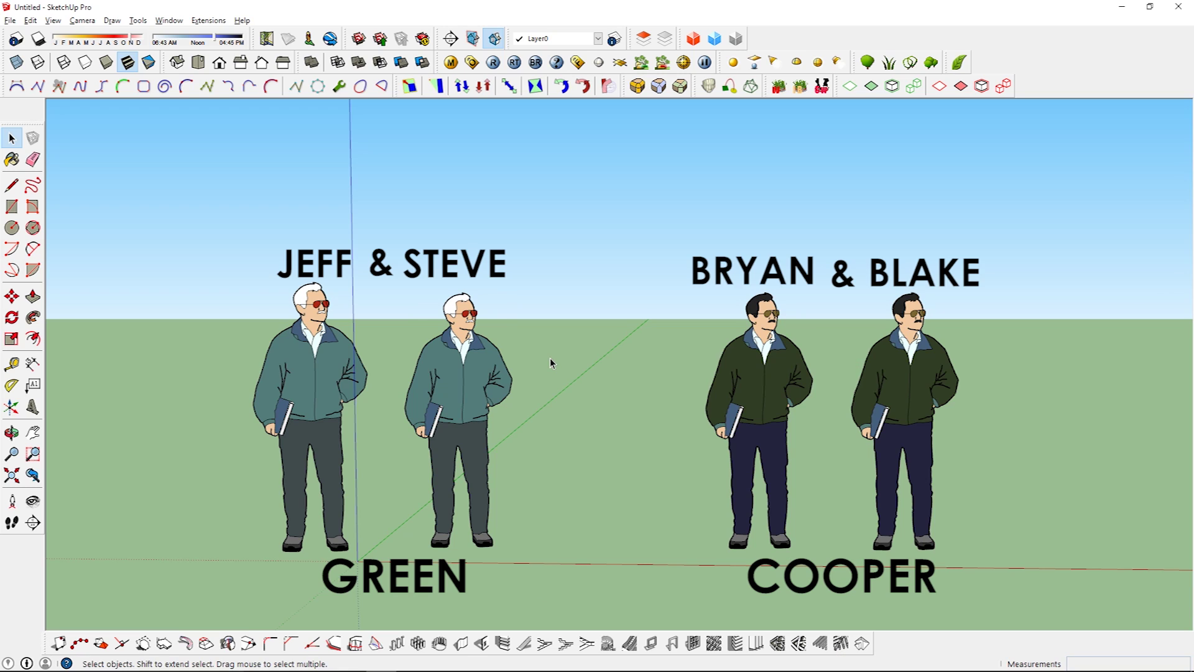
Paint both halves of the second figure's jacket dark red Color_A12.
key(b)
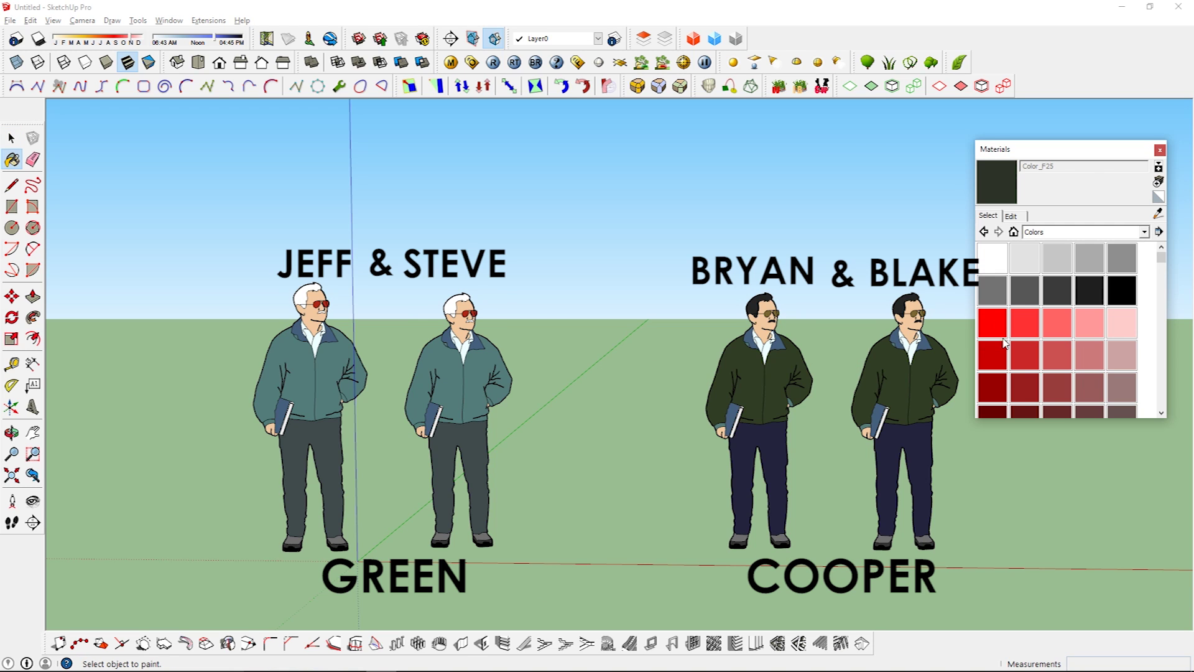
click(1029, 389)
key(space)
double_click(491, 358)
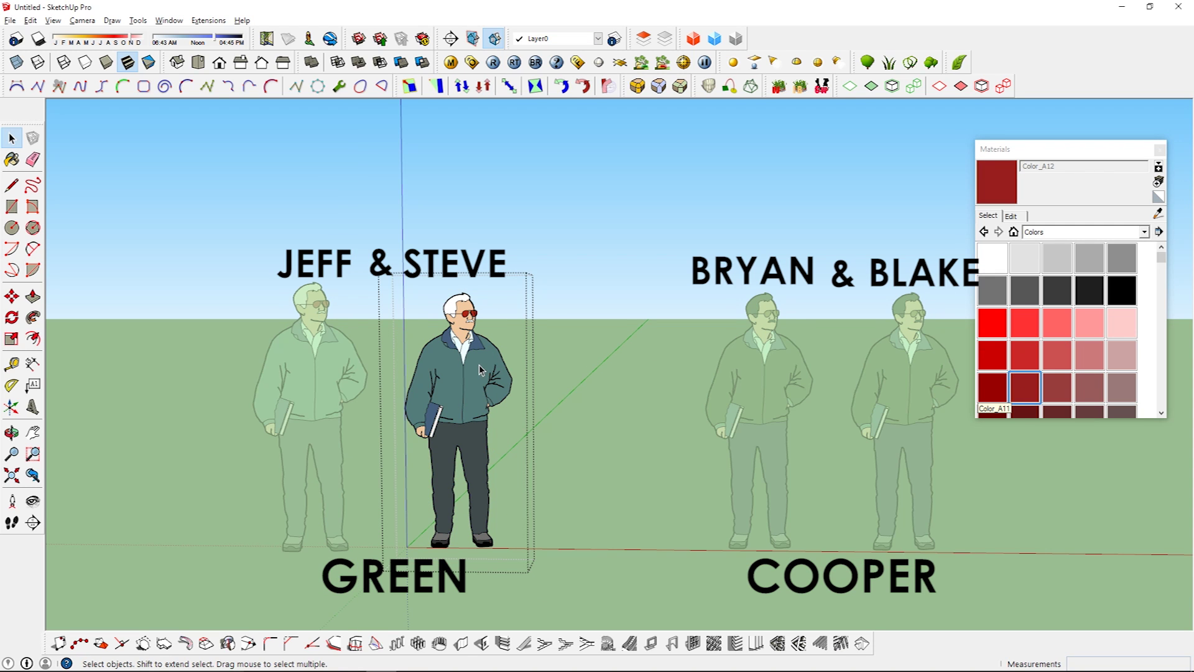
key(b)
click(473, 390)
click(442, 375)
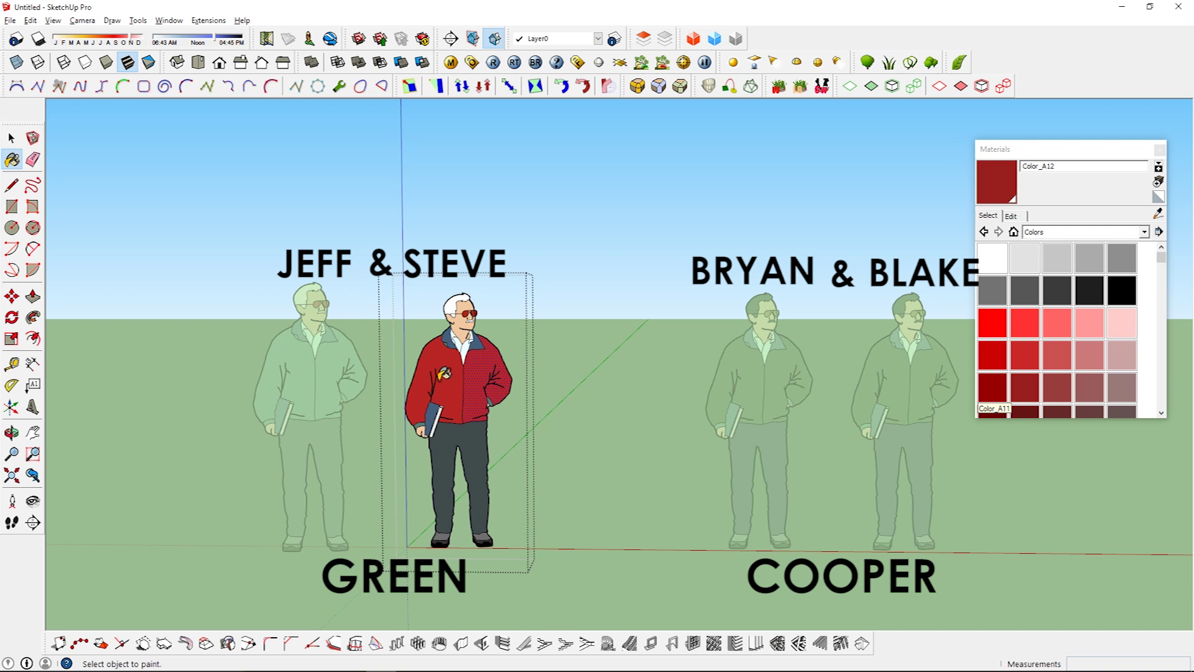
key(space)
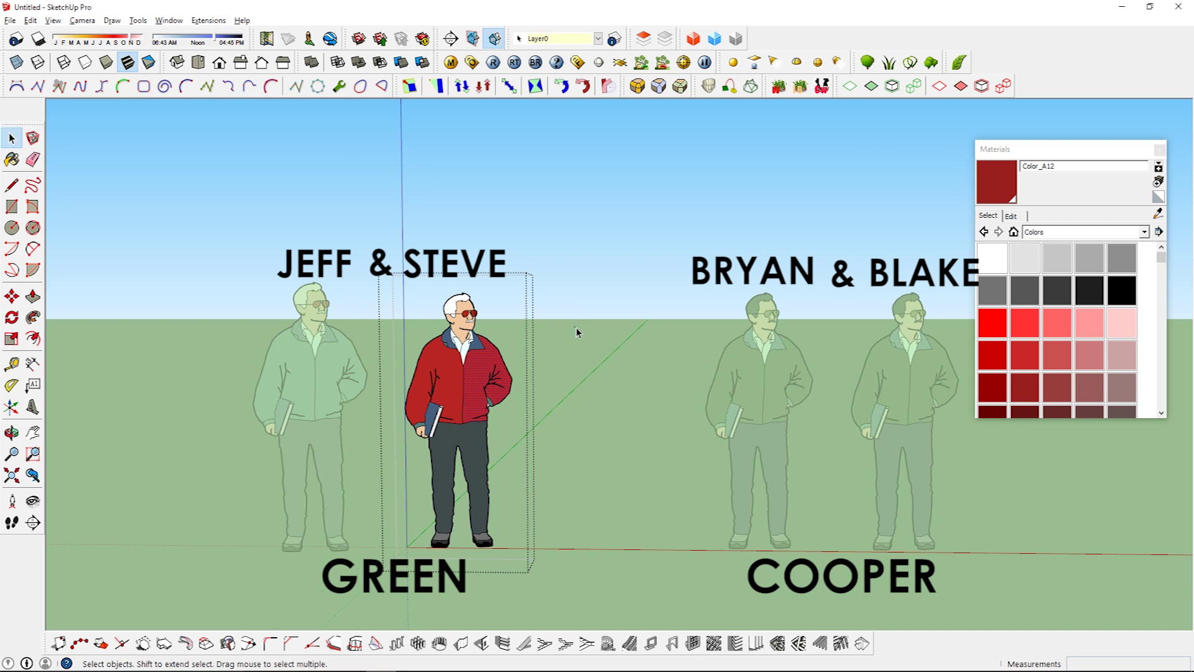
key(Escape)
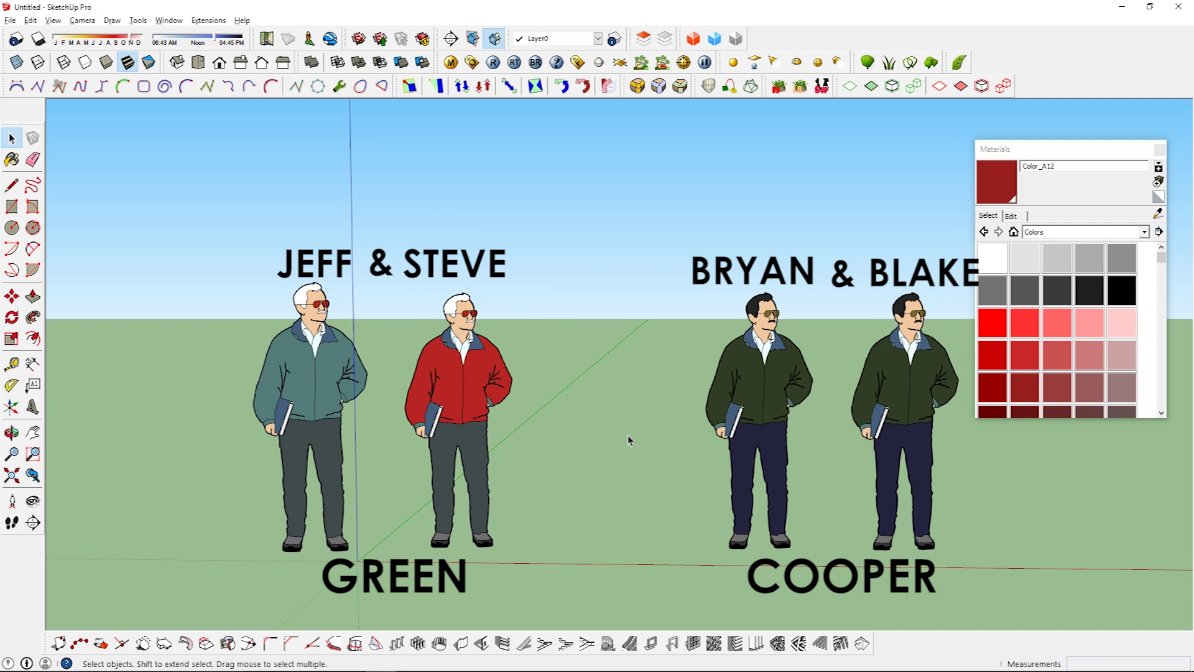
Paint the rightmost figure's jacket red, then reopen the second figure and select its contents.
click(921, 386)
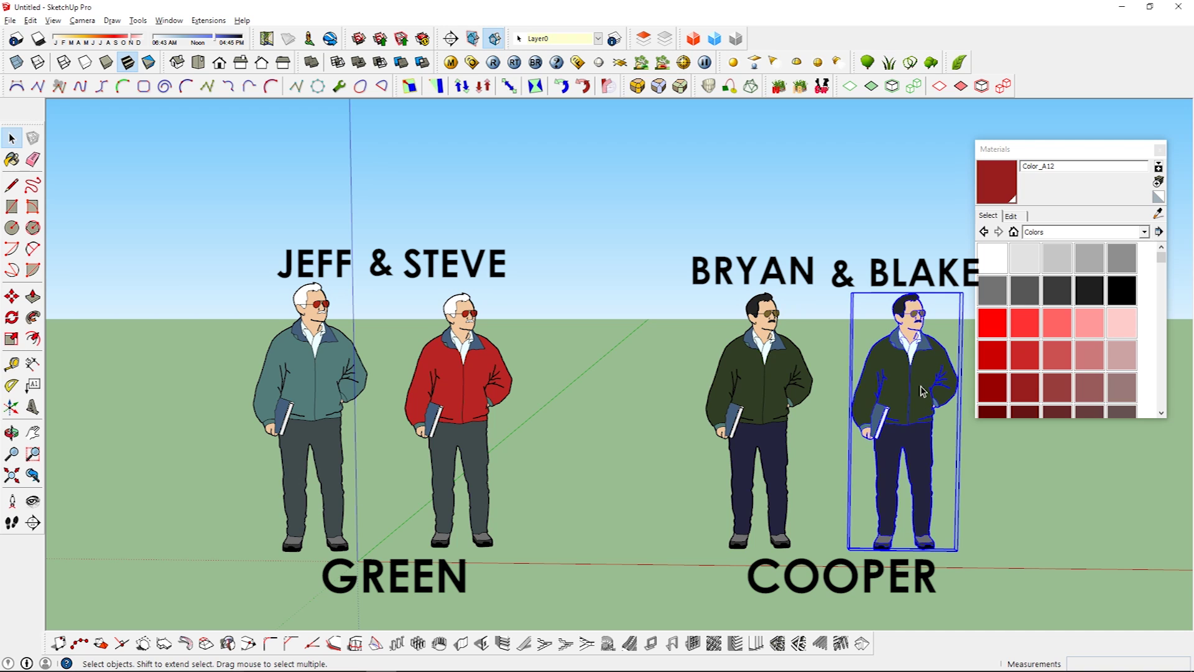
double_click(920, 391)
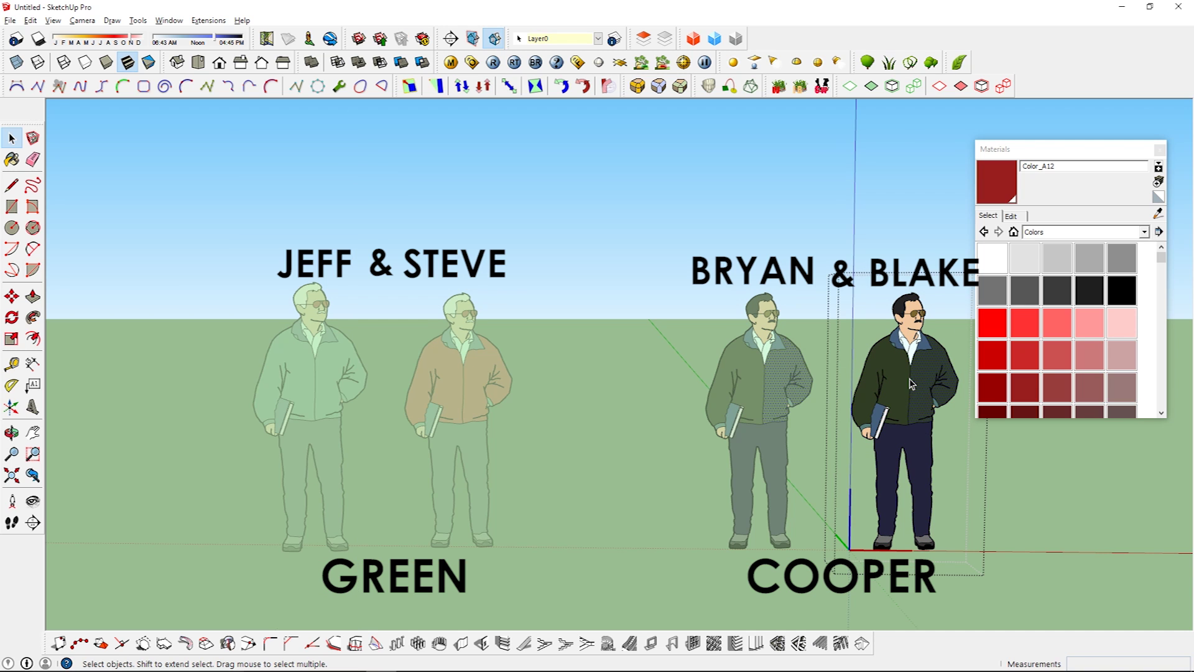
key(b)
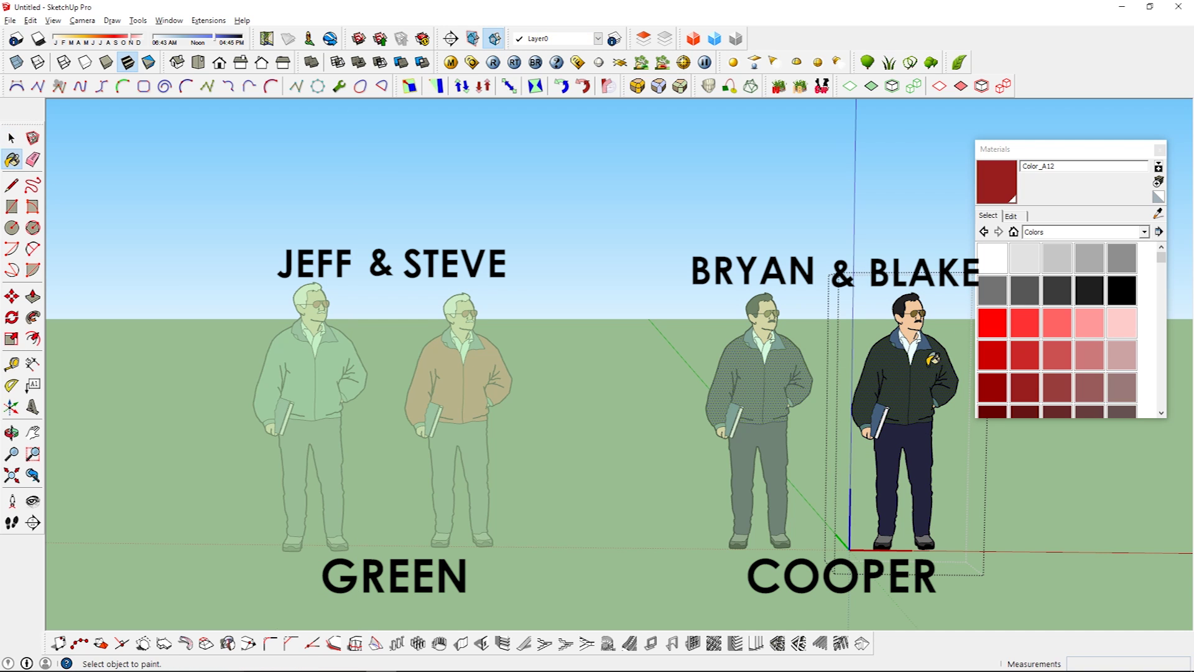
click(928, 373)
key(space)
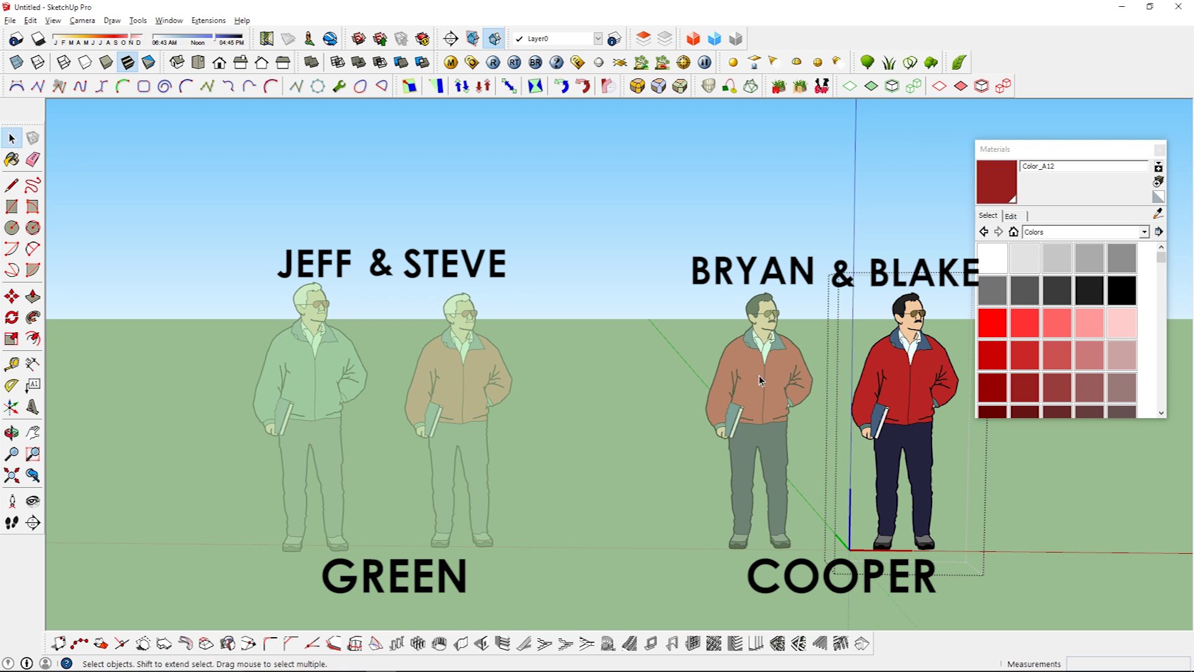
click(1001, 497)
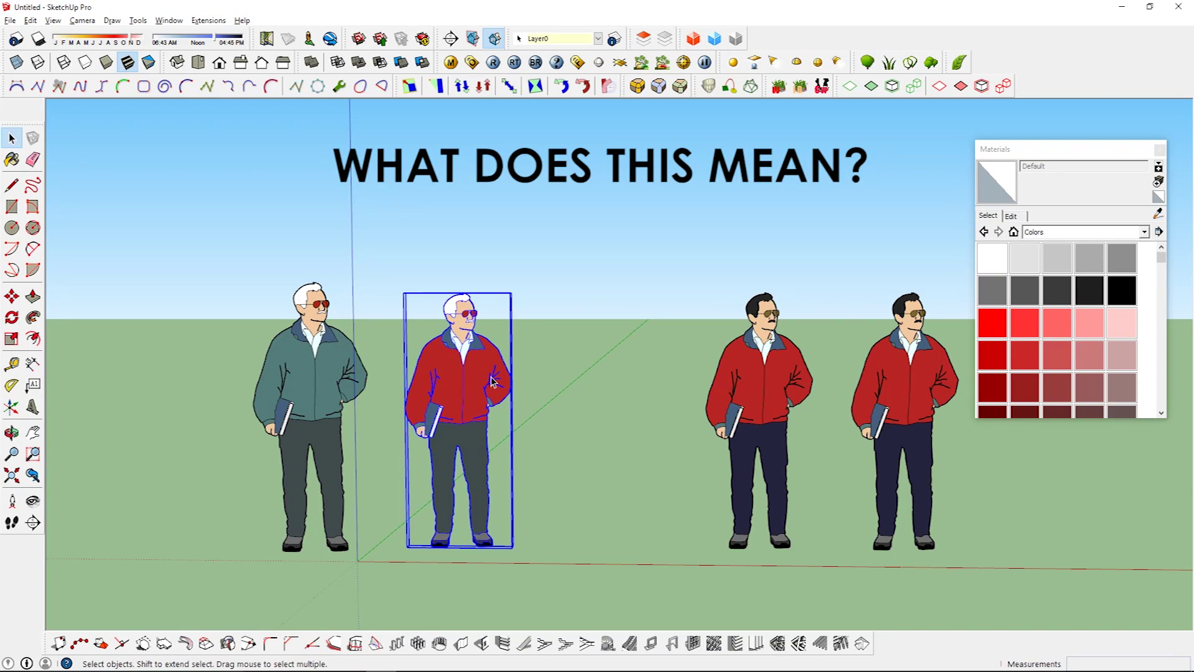
double_click(489, 378)
click(480, 364)
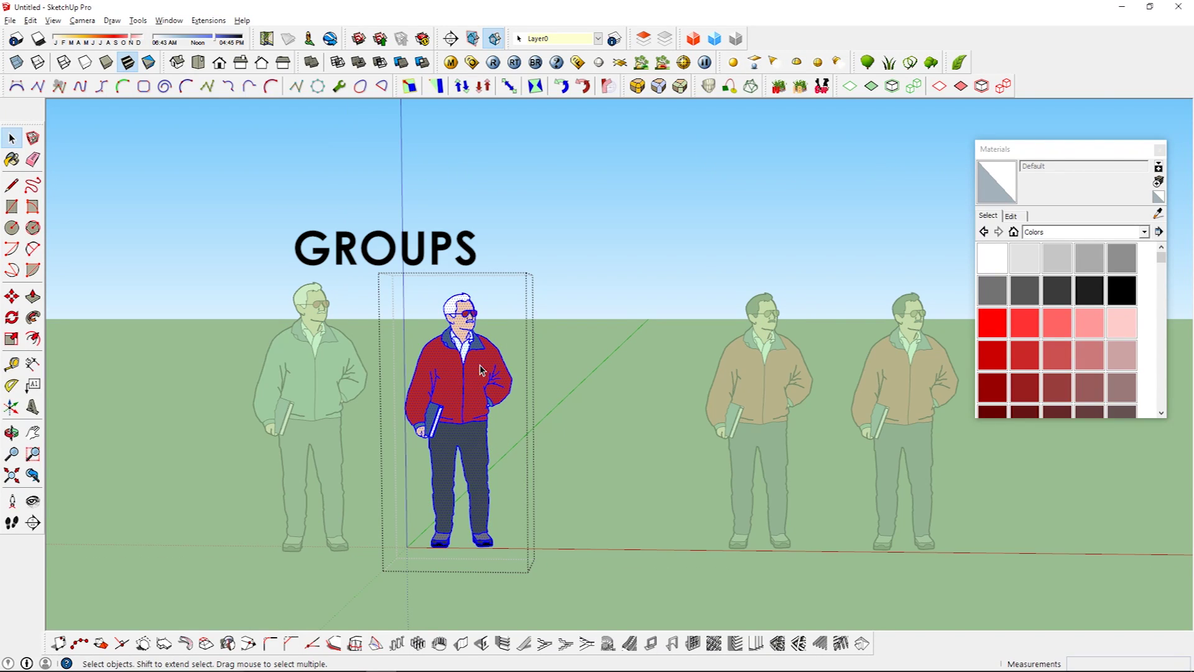
Scale the second figure slightly taller.
key(s)
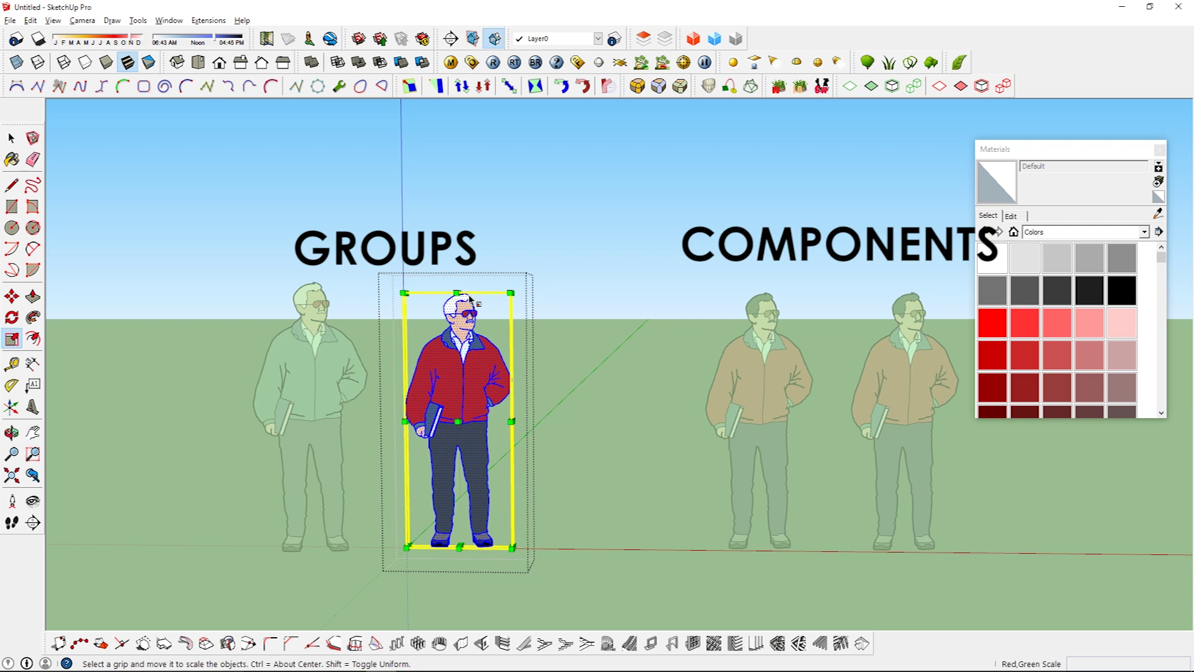
middle_drag(457, 296, 421, 331)
scroll(423, 330, up, 4)
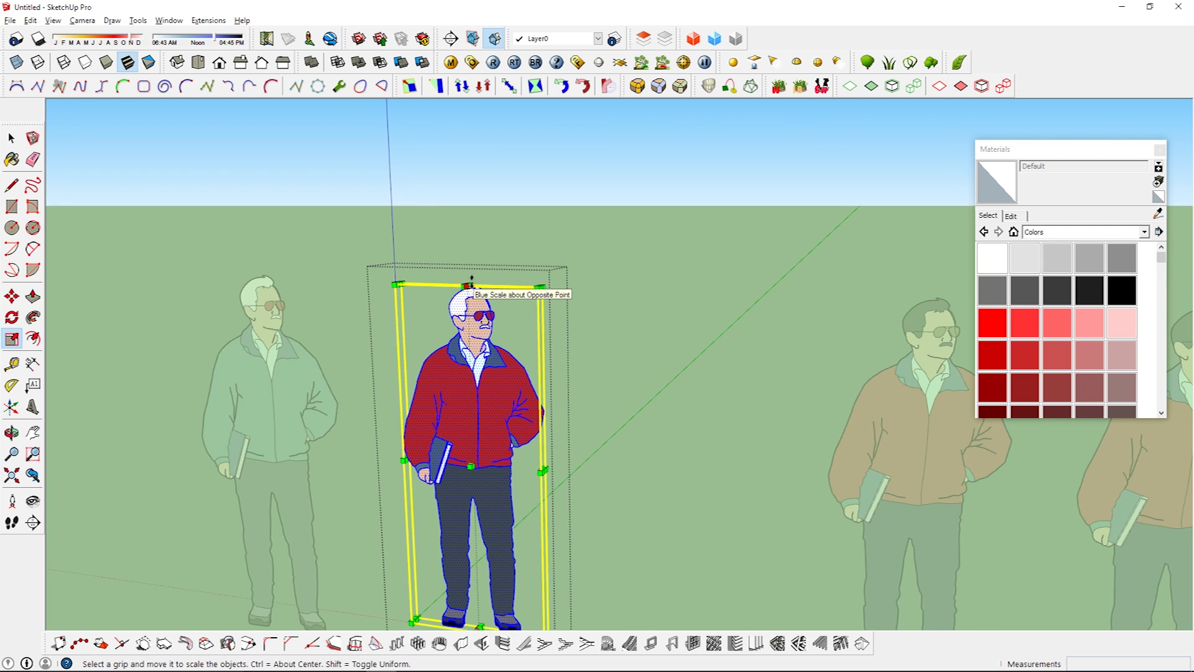
drag(467, 280, 478, 224)
middle_drag(533, 320, 553, 372)
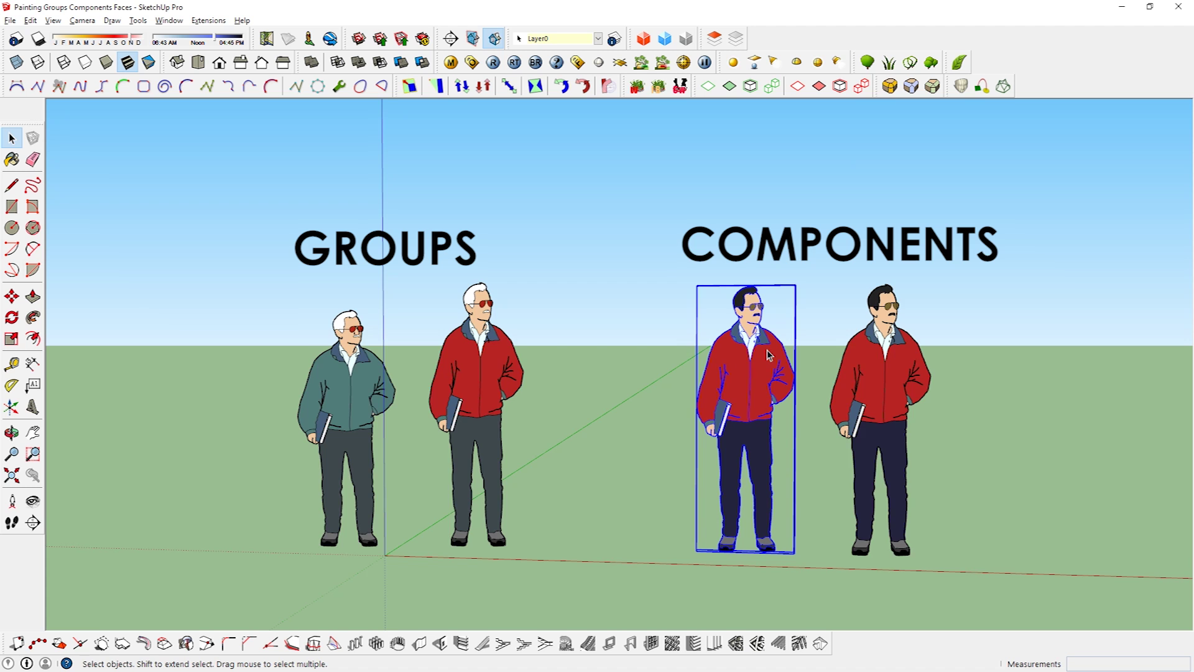
Stretch the third figure taller inside its component, then close the component.
double_click(747, 404)
middle_drag(789, 475, 752, 292)
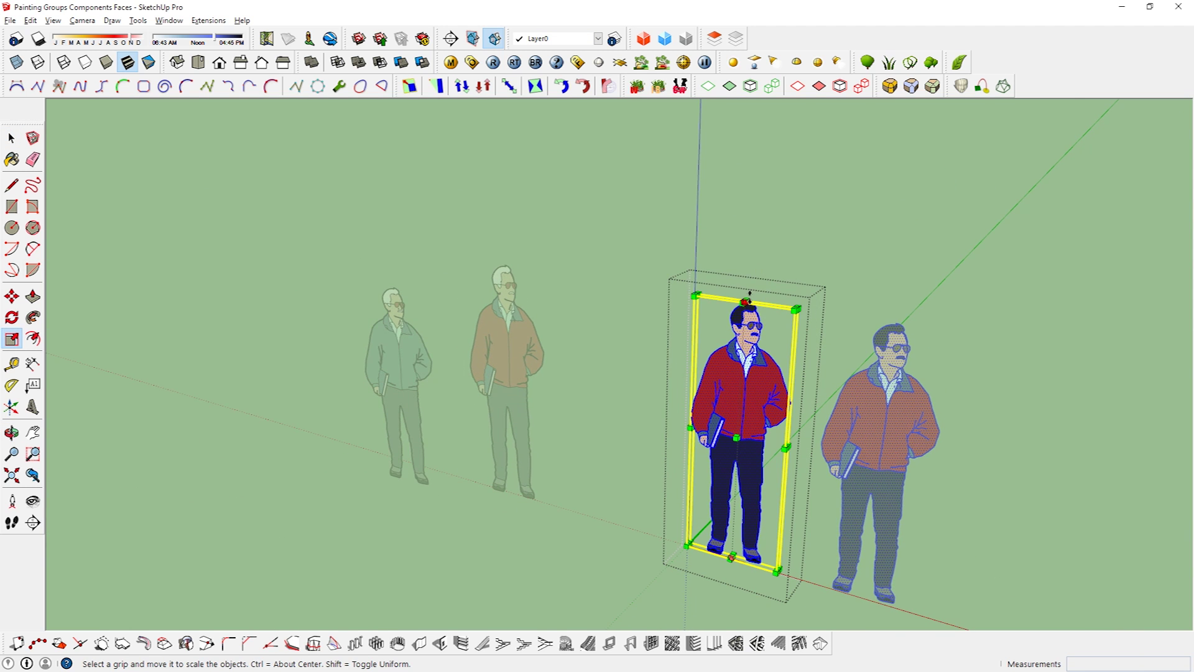
drag(750, 292, 749, 236)
middle_drag(749, 236, 800, 328)
right_click(989, 252)
click(1011, 257)
Scale the selected figure down vertically and reopen the third figure's red jacket.
drag(886, 324, 876, 446)
middle_drag(876, 446, 893, 198)
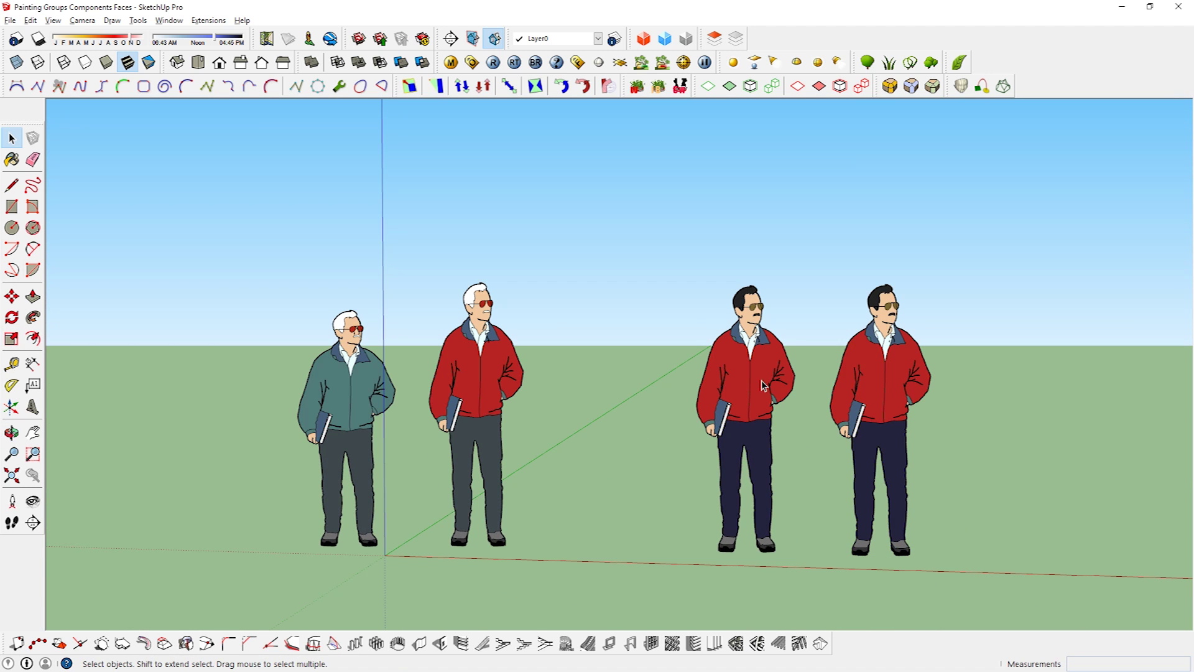
double_click(761, 379)
click(765, 371)
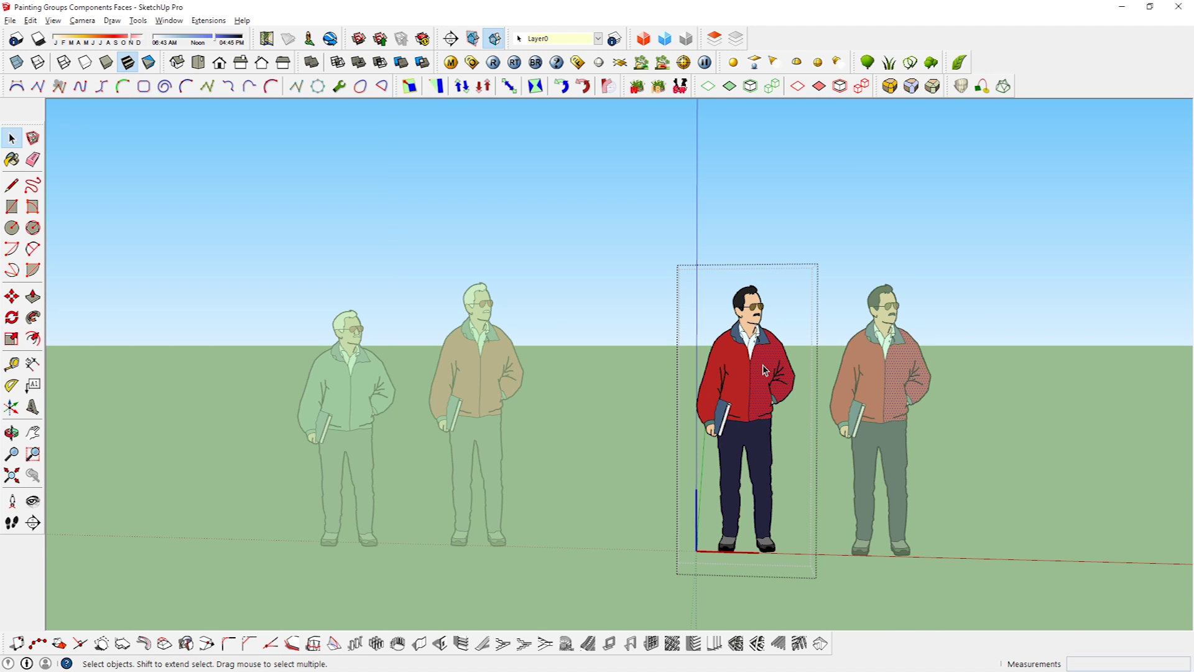
Paint the jacket's right half yellow with Color_D02 and close the component.
key(b)
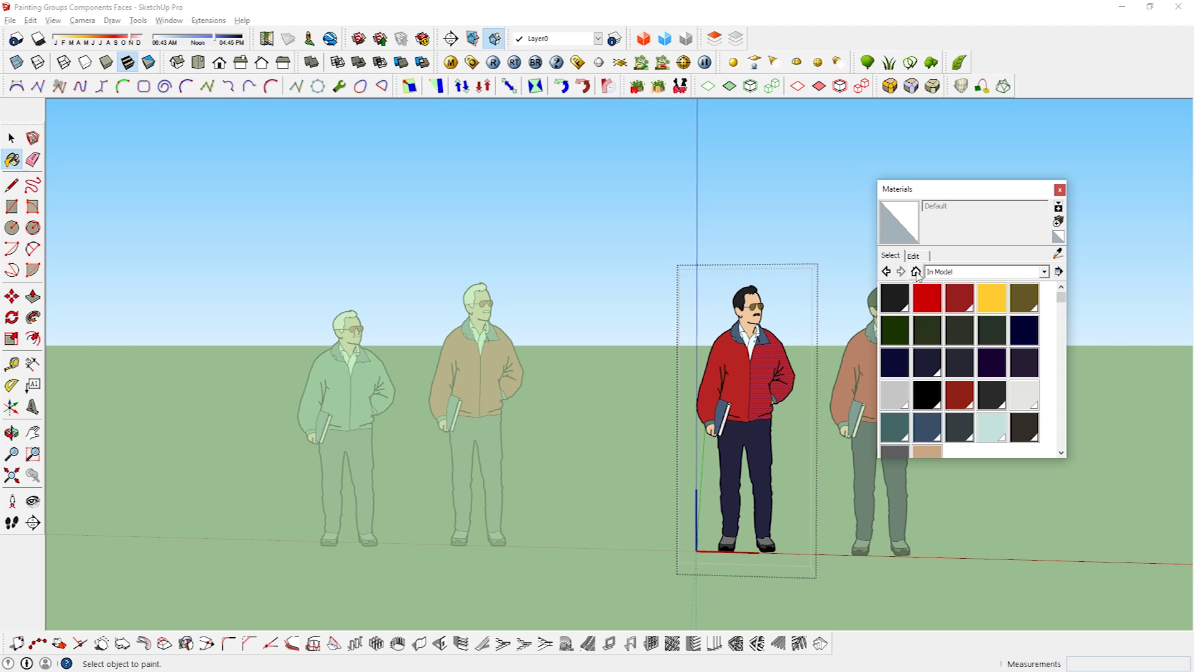
click(992, 297)
click(771, 373)
key(space)
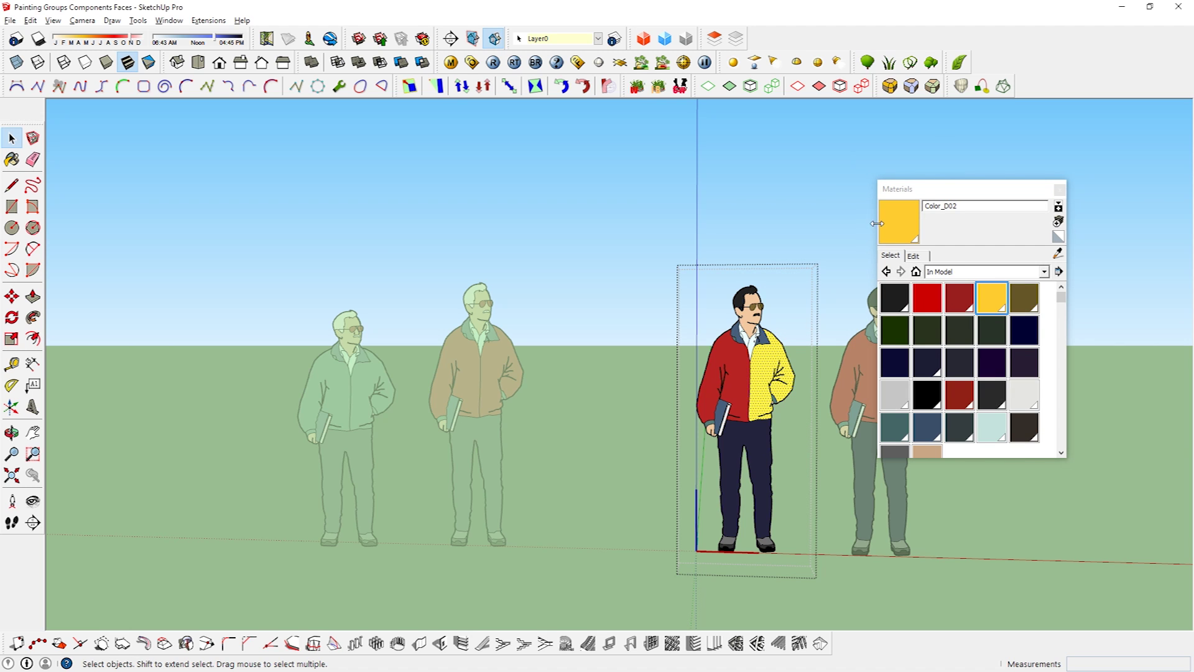
drag(954, 196, 1107, 168)
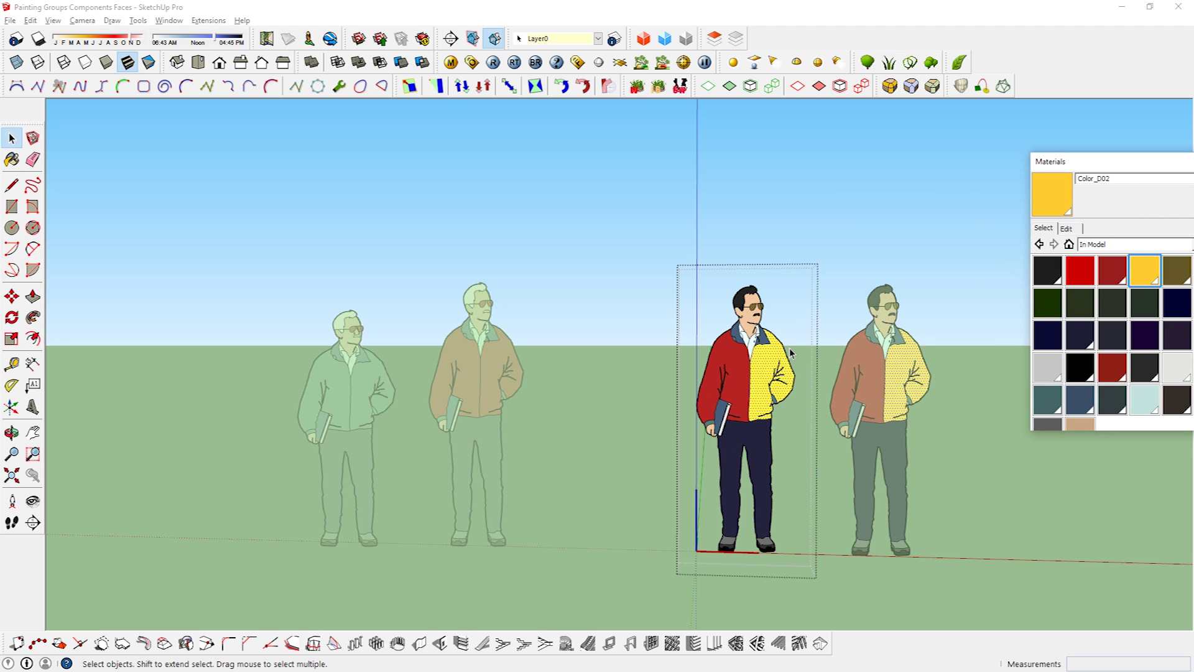
click(843, 260)
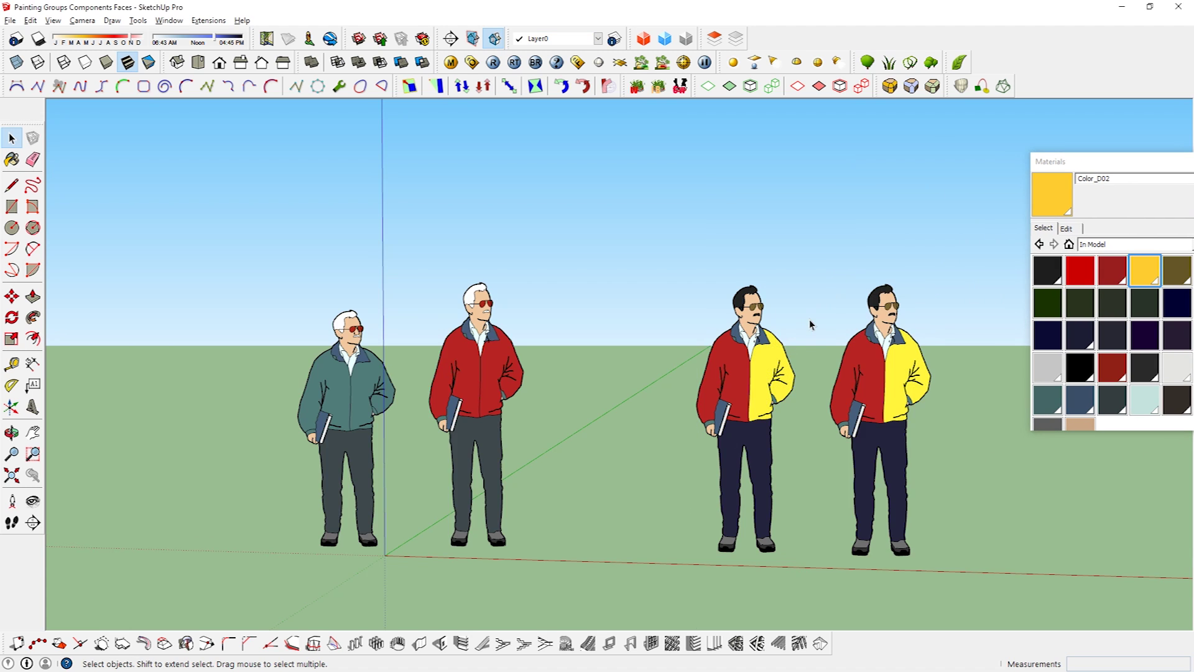
Make the third figure unique and repaint its jacket half Color_A12 red.
right_click(775, 369)
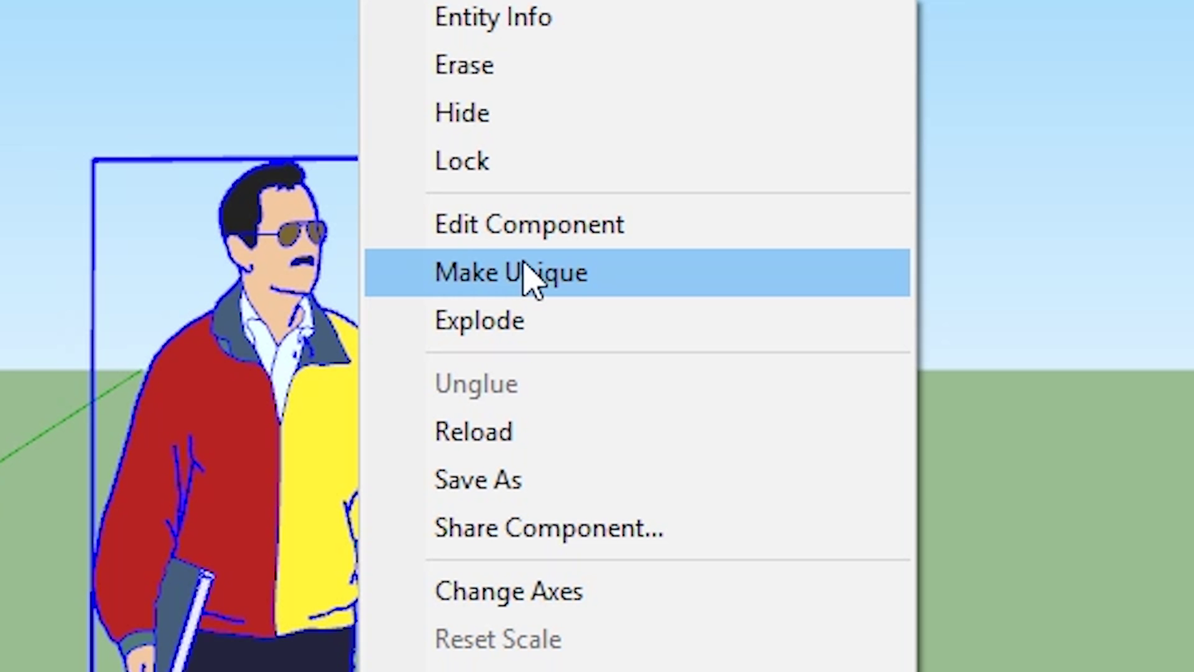
click(640, 286)
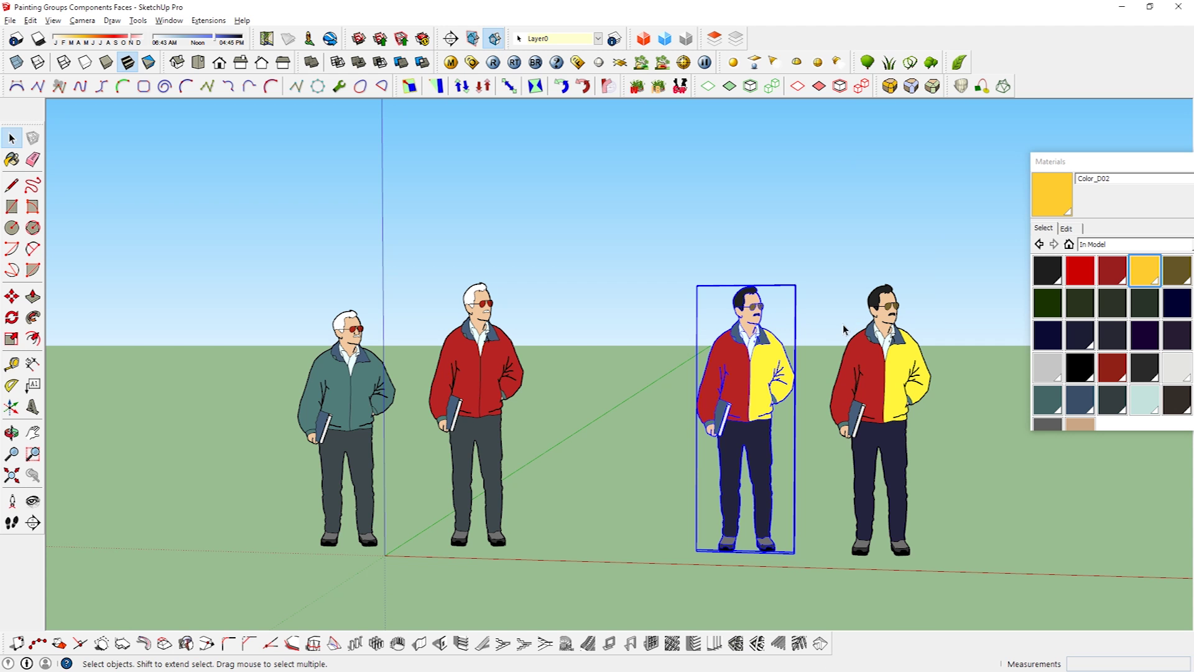
double_click(771, 367)
key(b)
alt+click(725, 373)
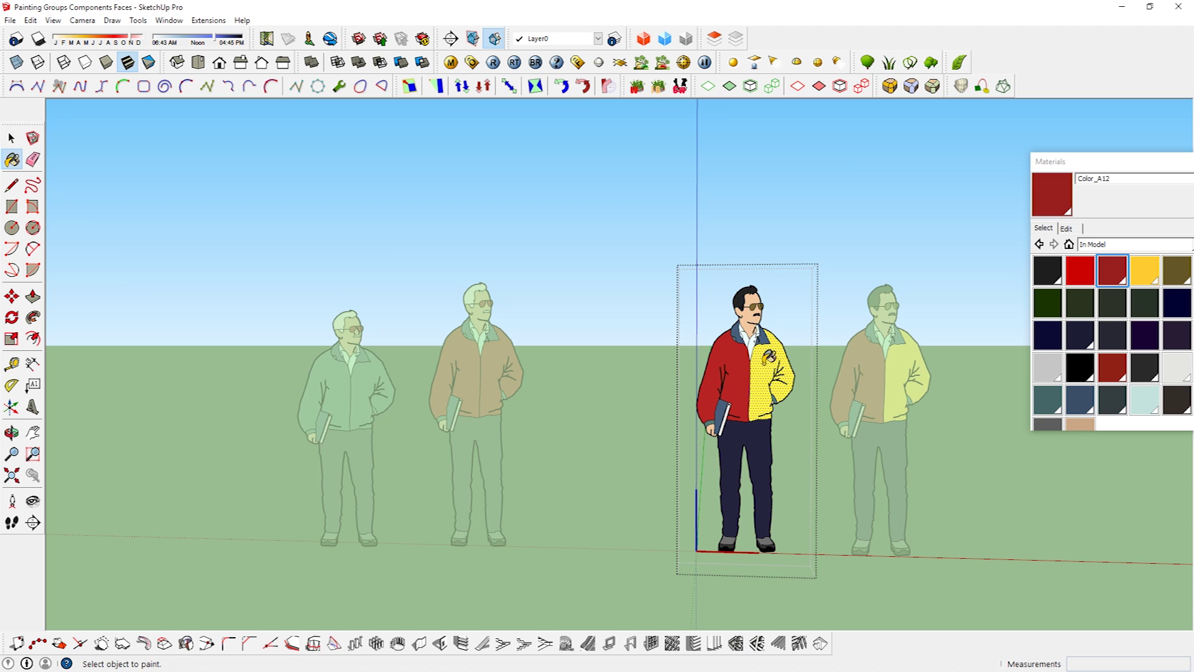
click(772, 374)
key(space)
click(887, 213)
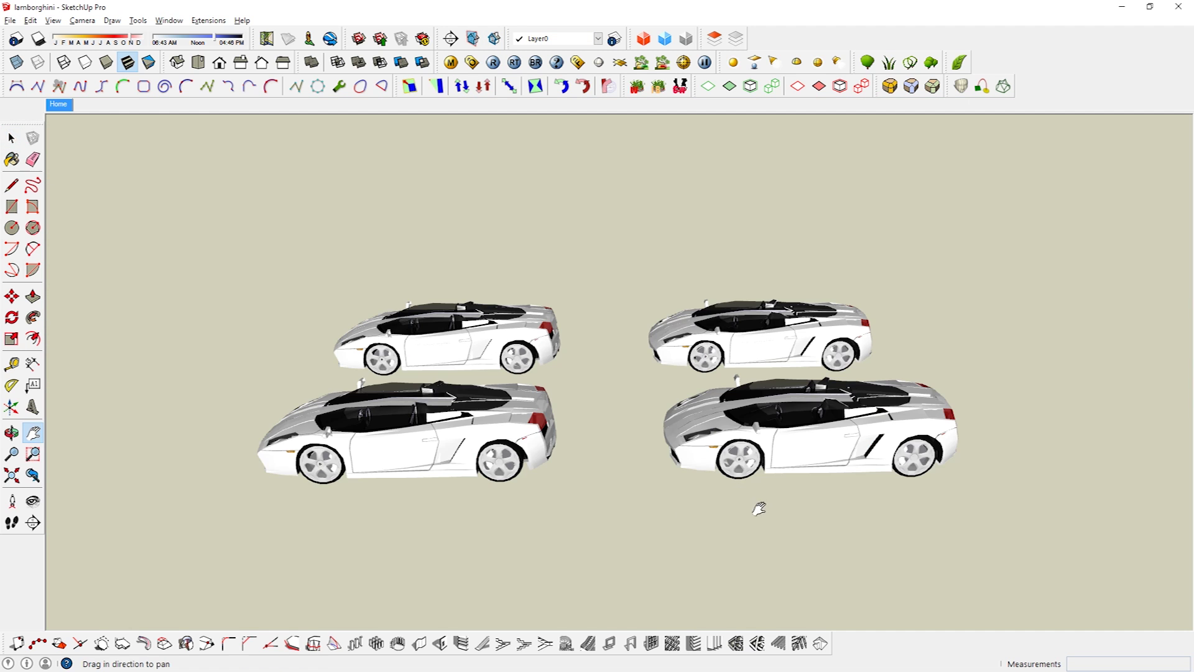
middle_drag(759, 506, 622, 516)
Try scaling the selection, then close the edited car component.
key(ctrl+a)
key(s)
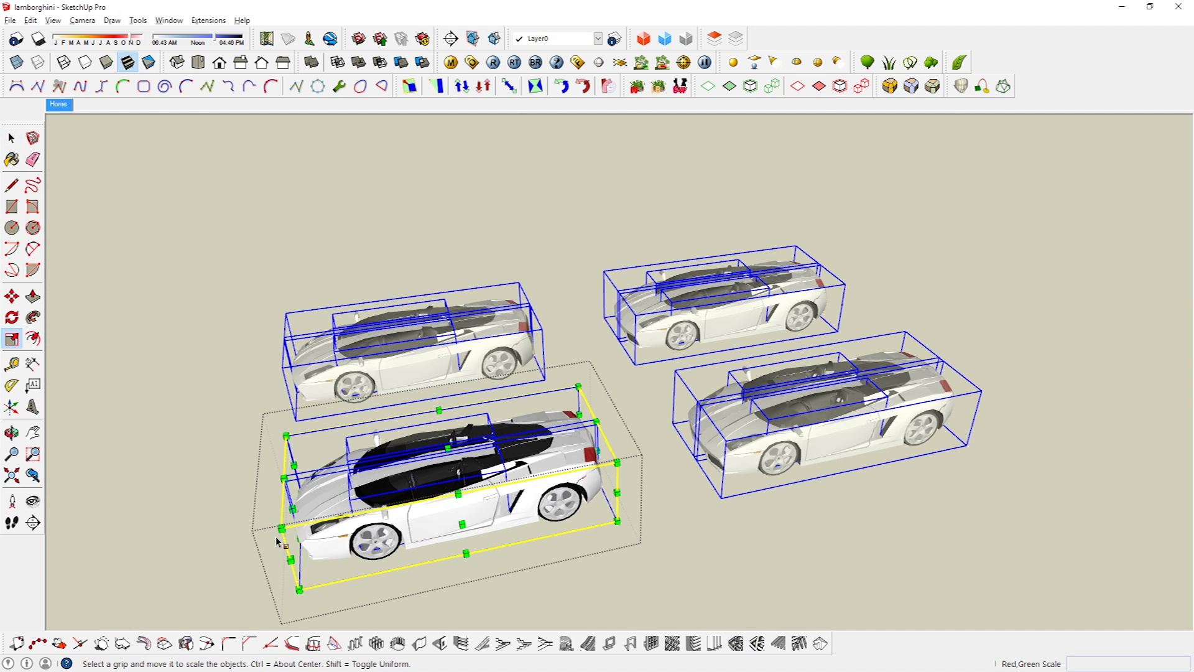
key(space)
click(682, 575)
right_click(681, 560)
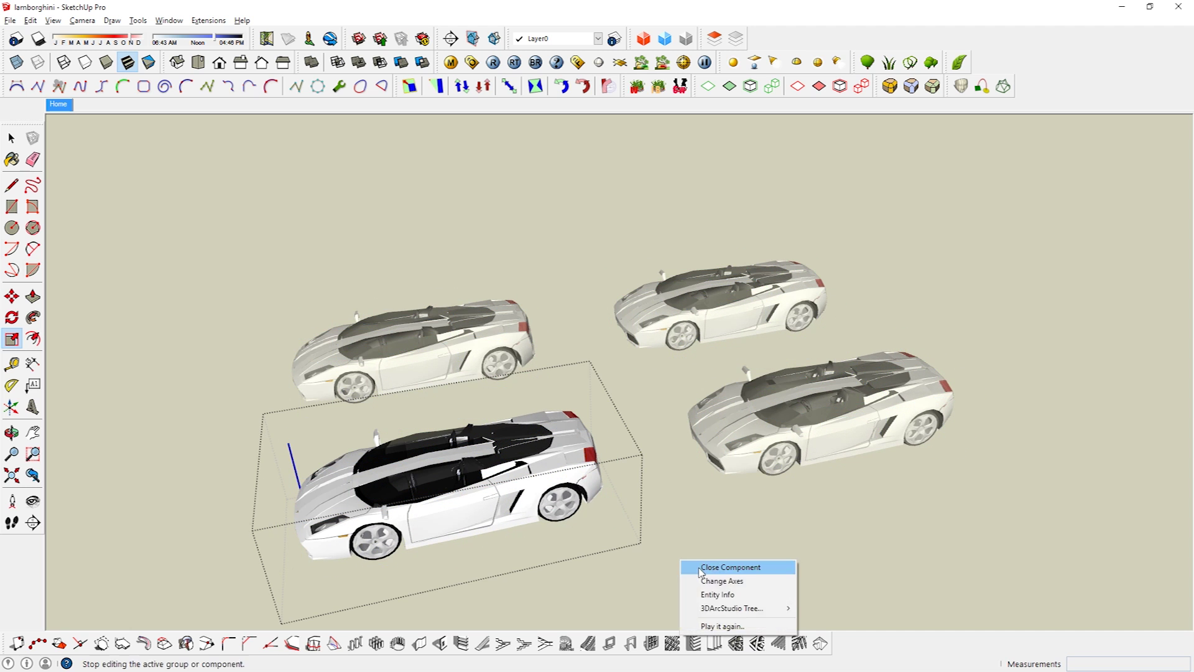
click(722, 567)
Make the two left cars unique and shrink the lower-left car's contents.
drag(530, 274, 479, 463)
right_click(480, 463)
click(585, 258)
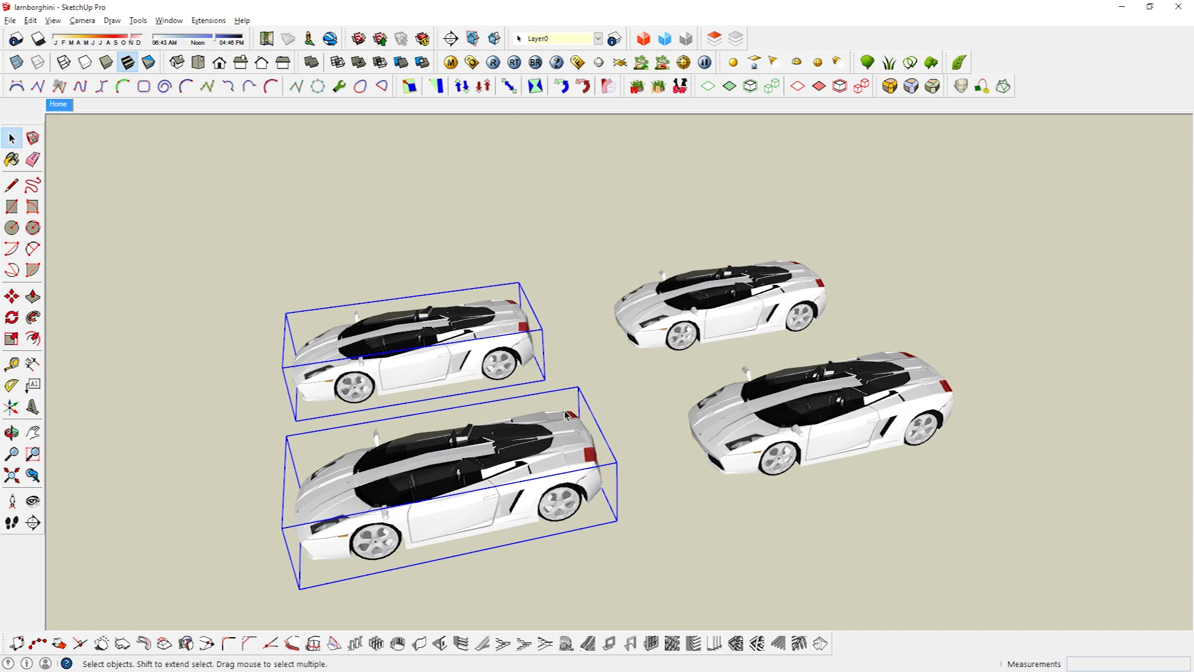
double_click(566, 416)
key(ctrl+a)
key(s)
drag(288, 526, 420, 491)
key(space)
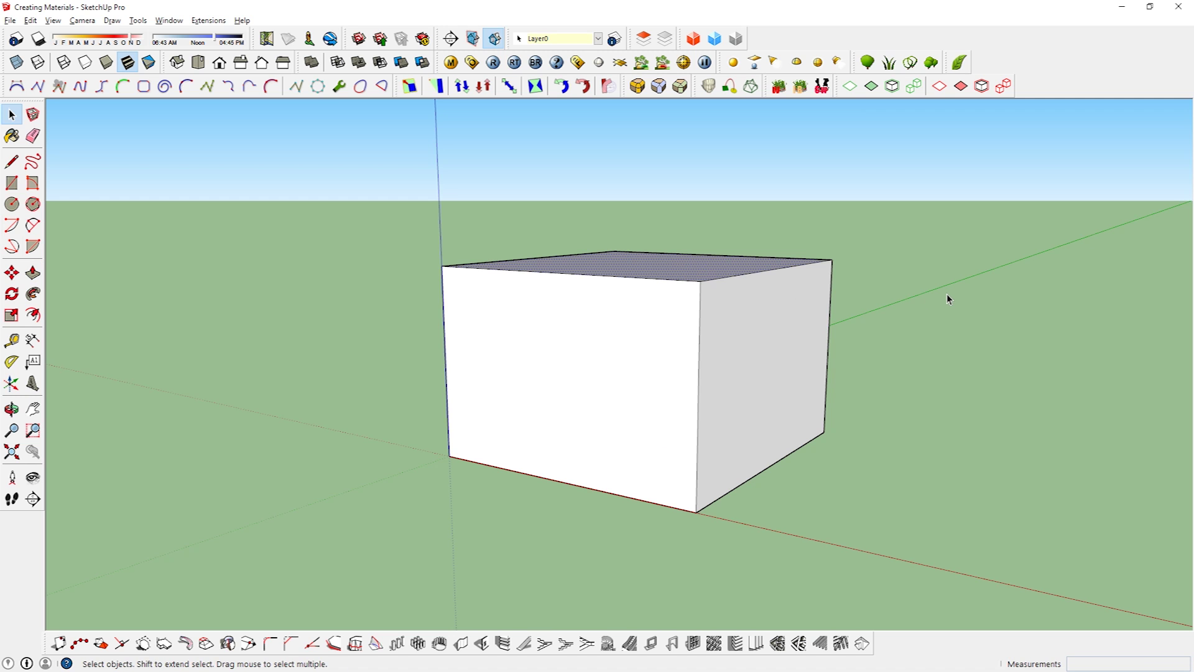
Create a new material, picking its colour with green and blue at 255.
key(b)
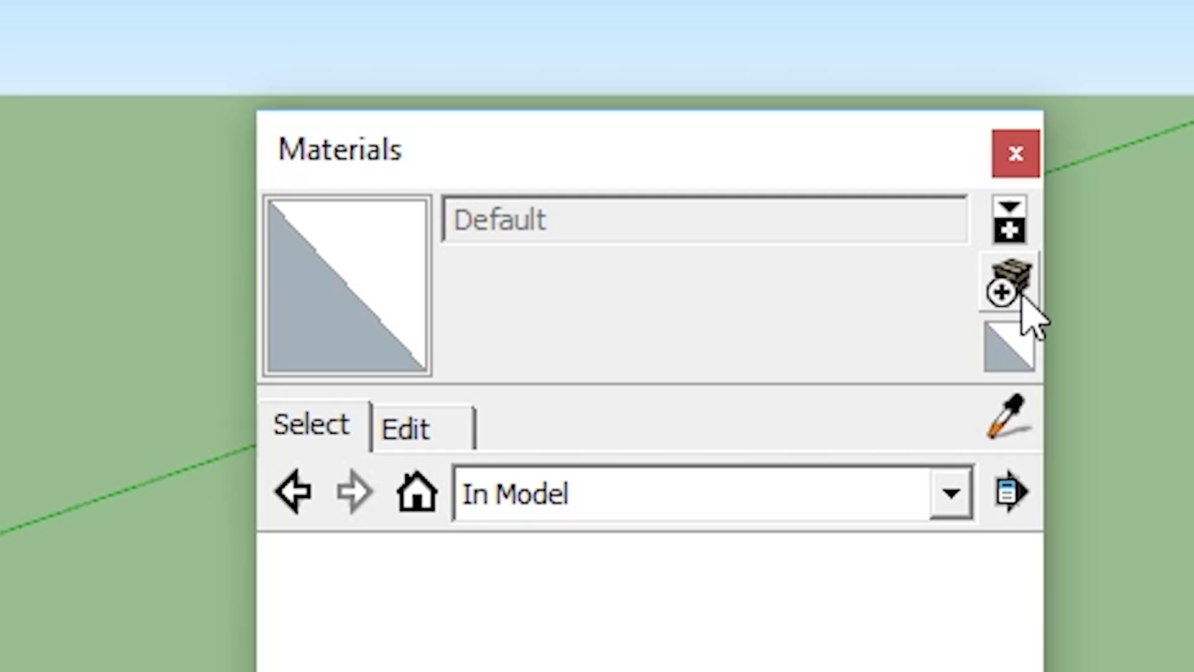
click(1023, 299)
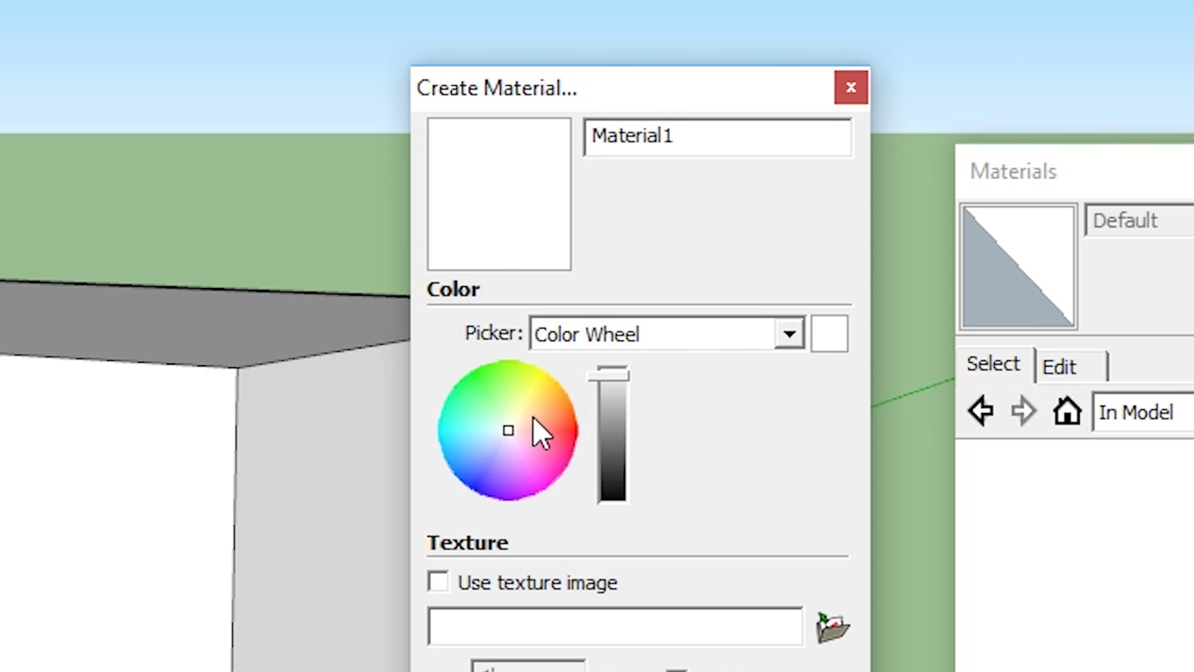
click(556, 397)
drag(625, 398, 630, 371)
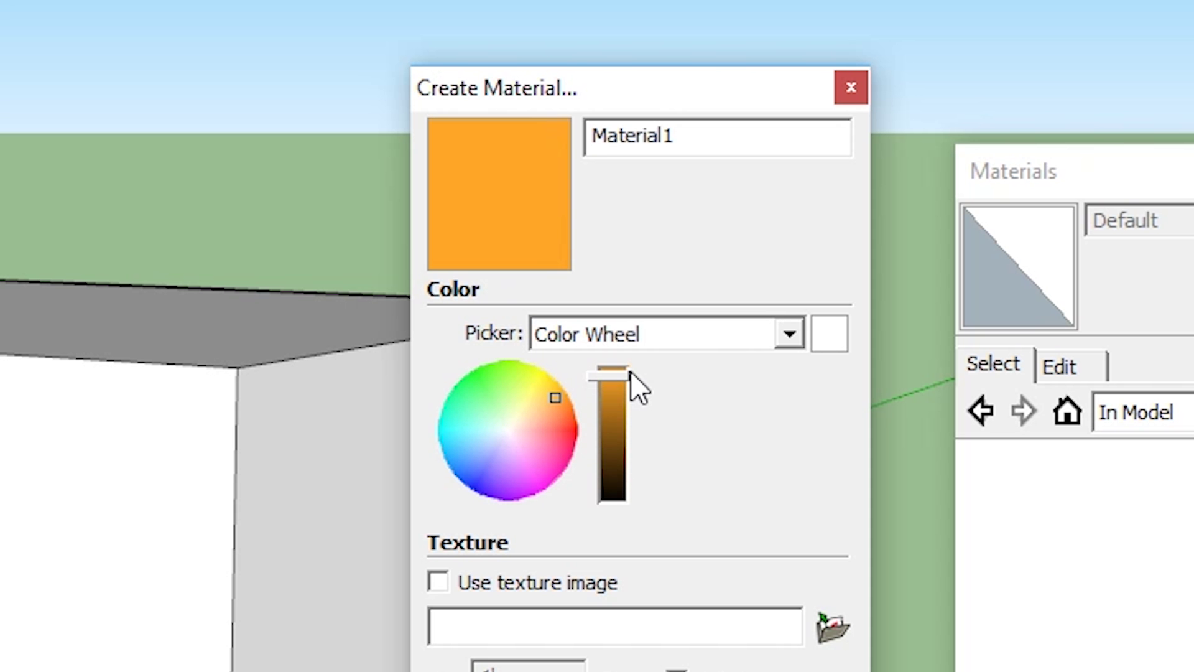
click(661, 340)
click(571, 435)
drag(573, 434, 622, 434)
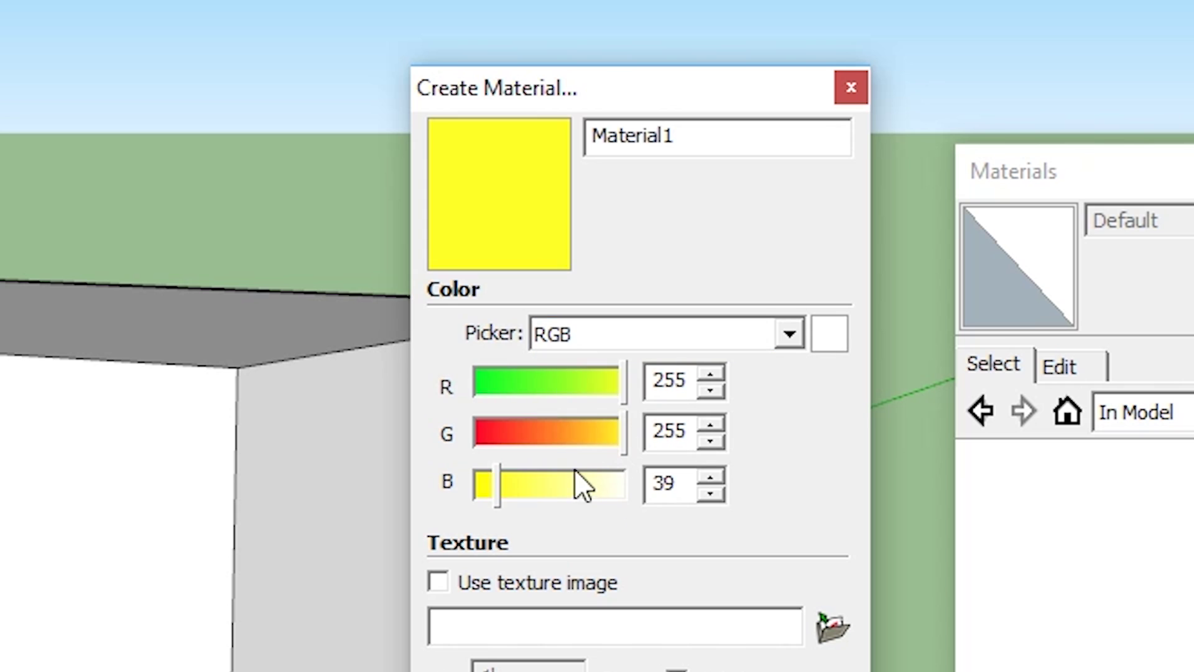
drag(574, 472, 627, 487)
Use the Brick-2377 image as the texture and paint the box with it.
click(476, 322)
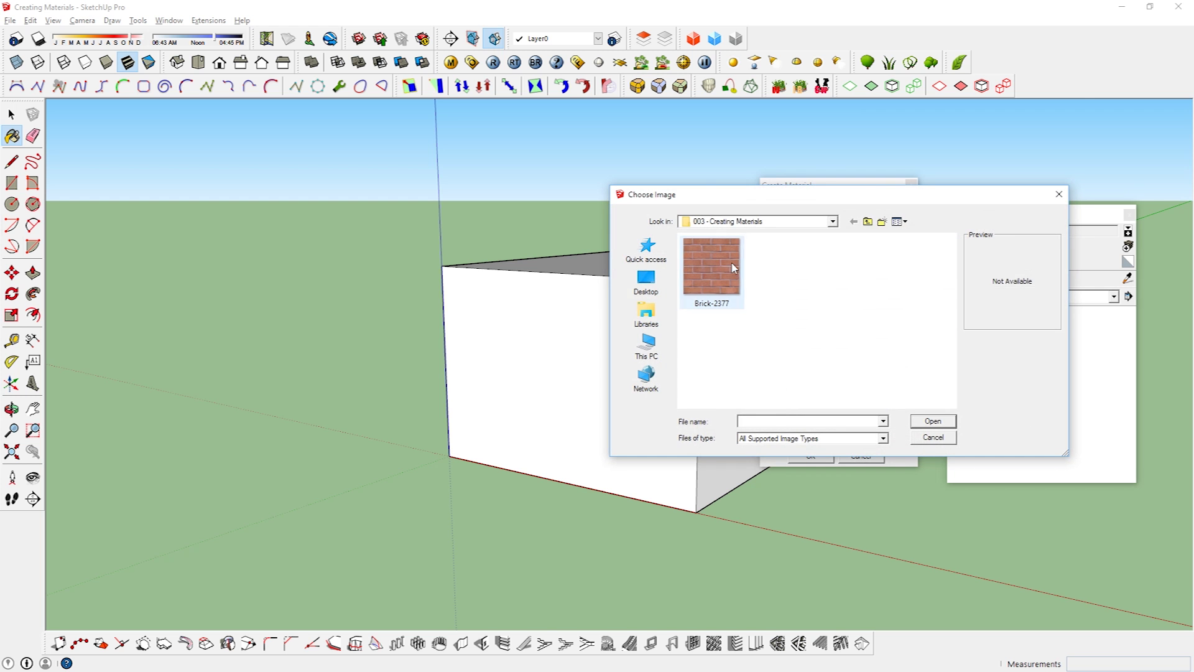
double_click(728, 265)
key(Return)
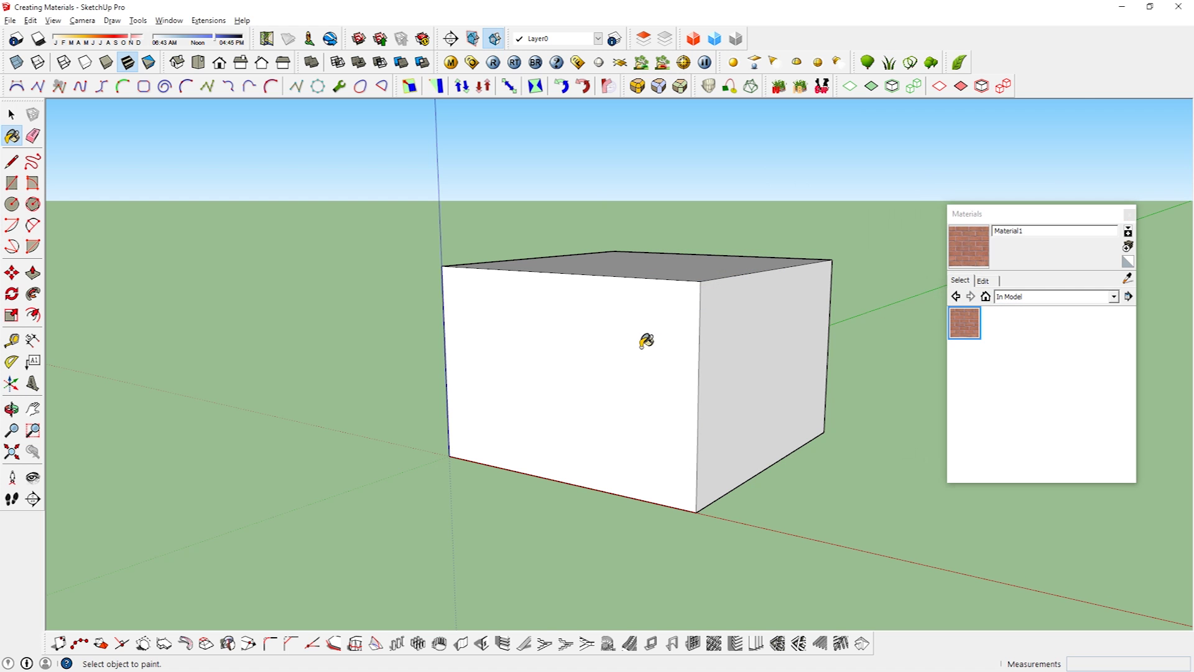
click(645, 341)
key(space)
Set the brick material's texture width to 6' and check its opacity.
click(983, 280)
double_click(985, 427)
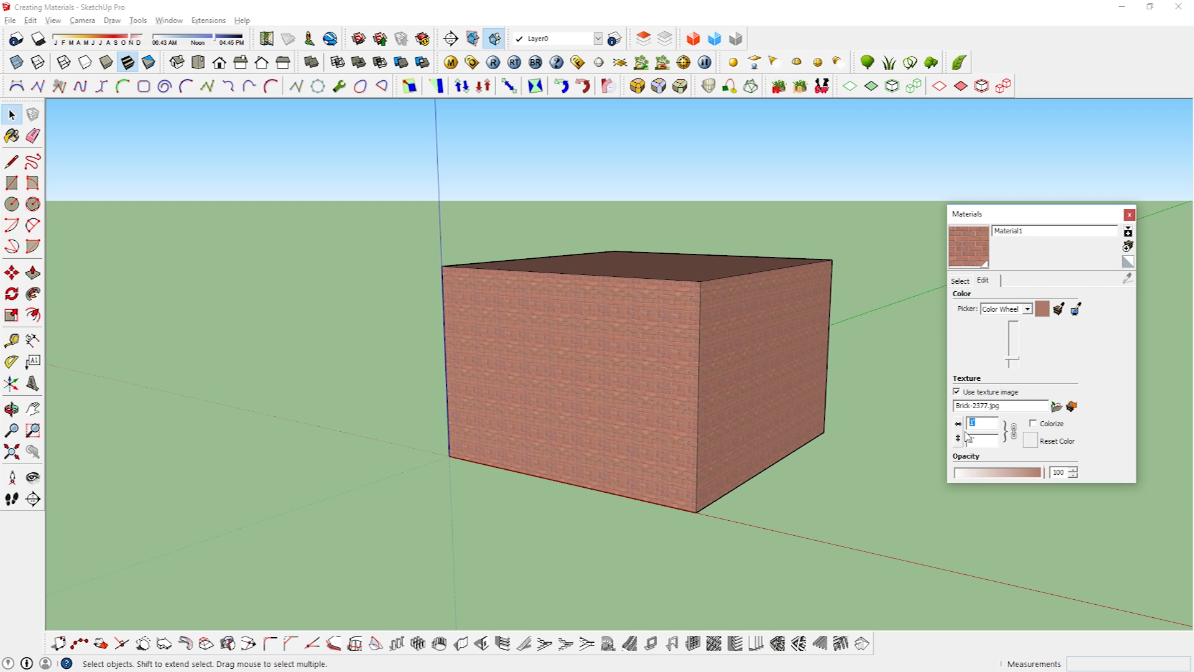
text(6)
key(Return)
mouse_move(1044, 472)
mouse_down()
mouse_move(1012, 473)
mouse_move(1048, 474)
mouse_up()
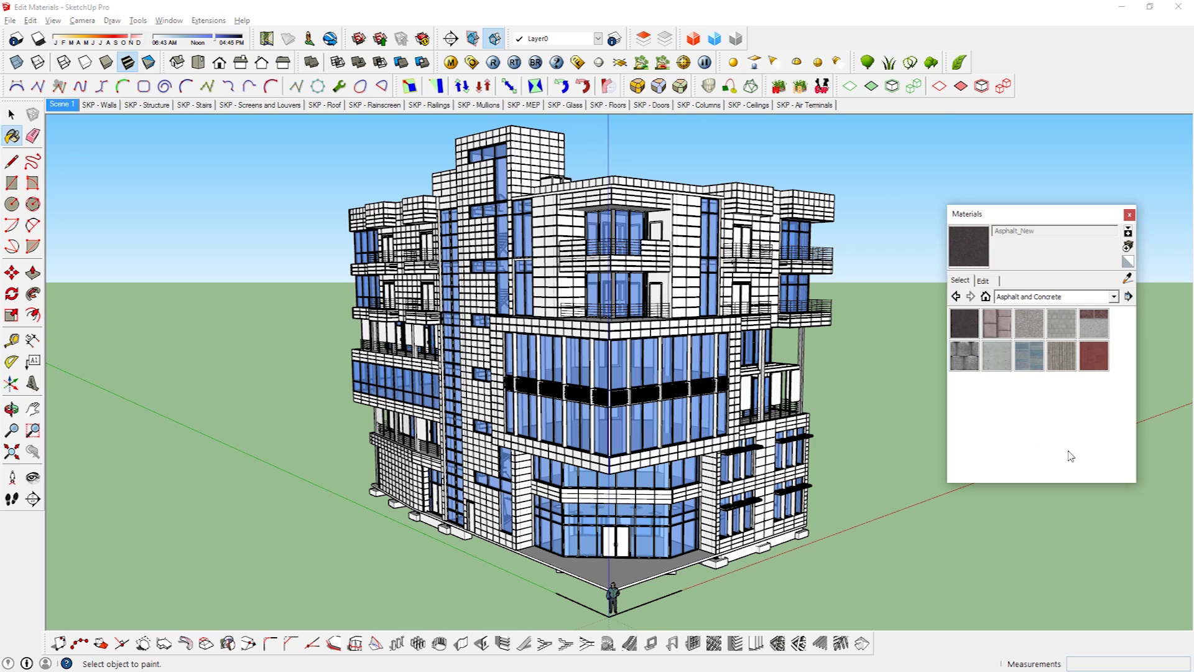
Sample the blue glass material from the building and adjust its RGB sliders in the Edit tab.
click(1127, 278)
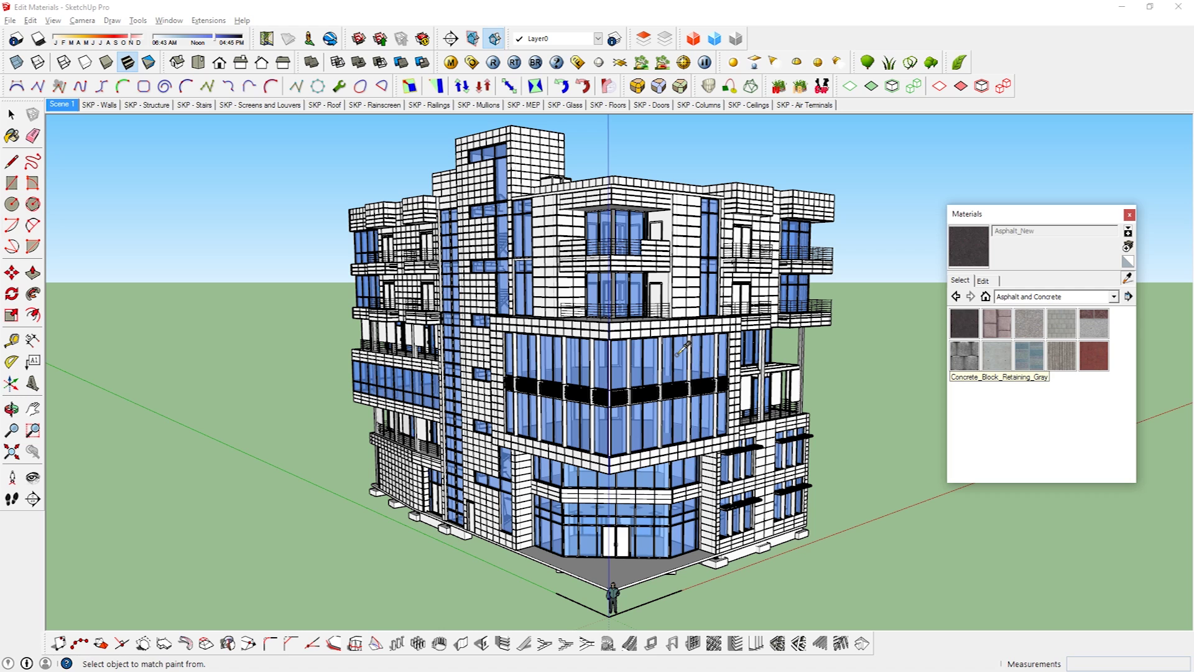
click(677, 354)
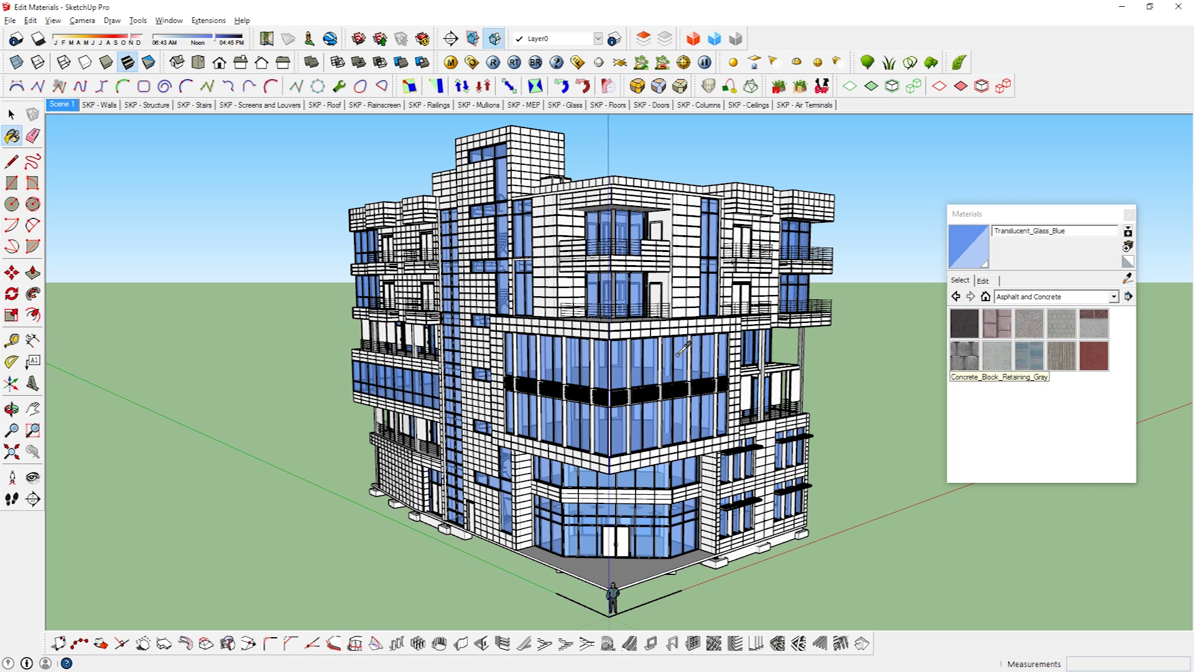
click(984, 281)
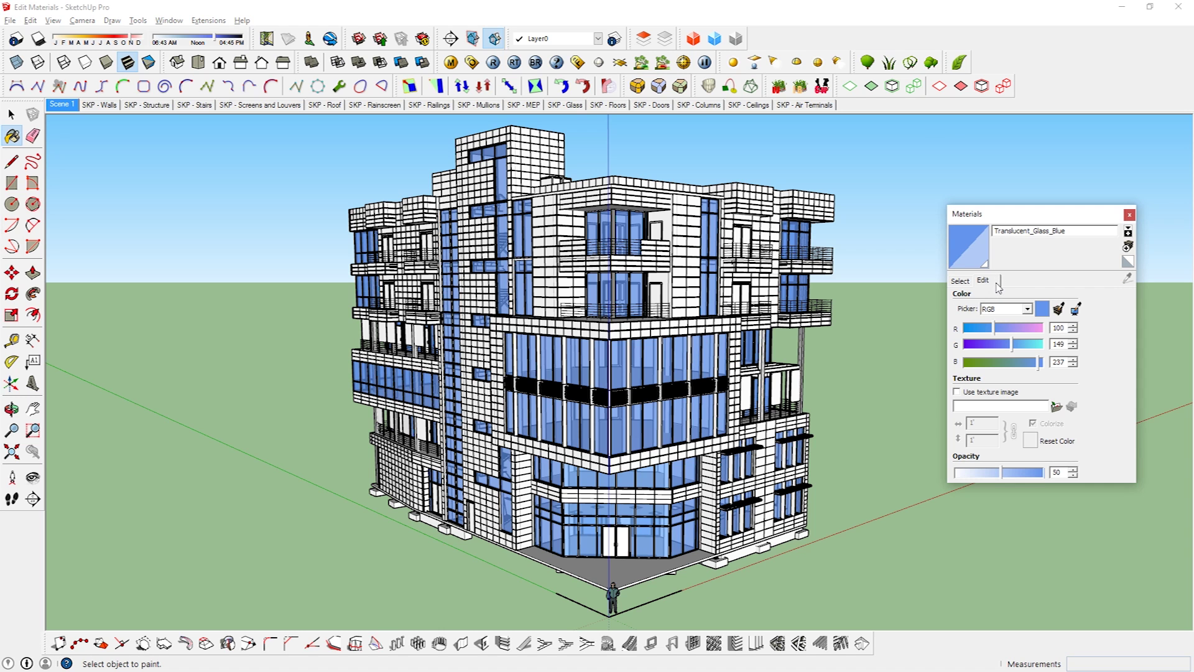
drag(997, 331, 1035, 350)
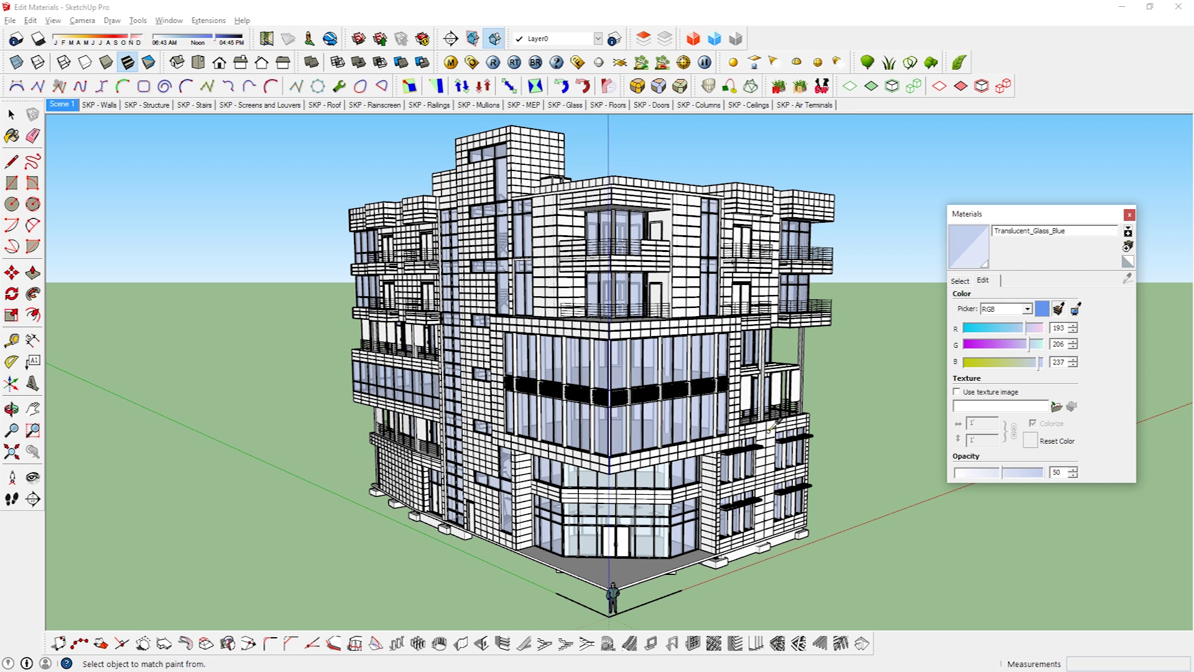
click(796, 230)
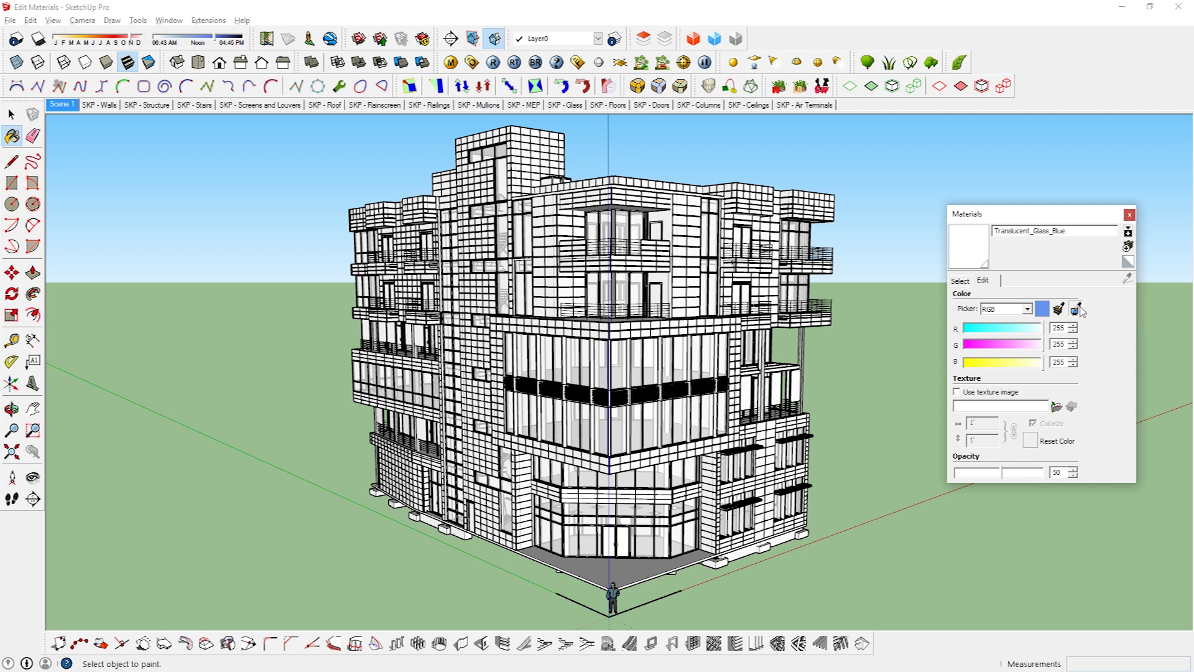
Use Match color on screen to sample the sky, giving the glass RGB 165/219/253.
click(797, 230)
click(888, 324)
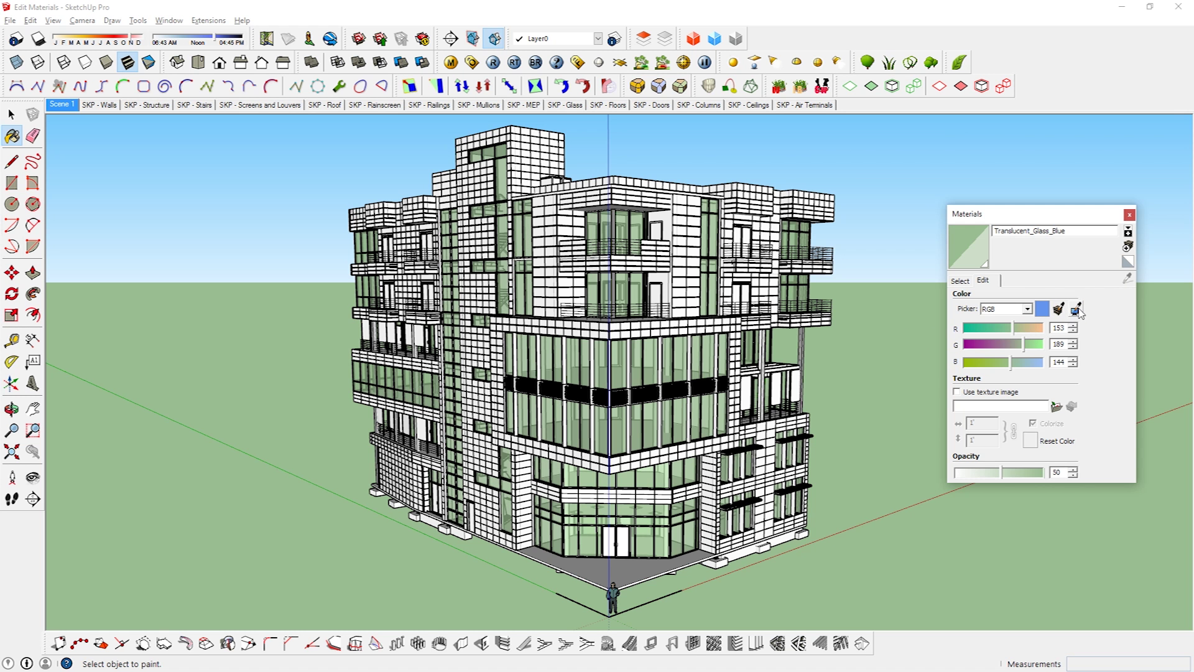
click(893, 186)
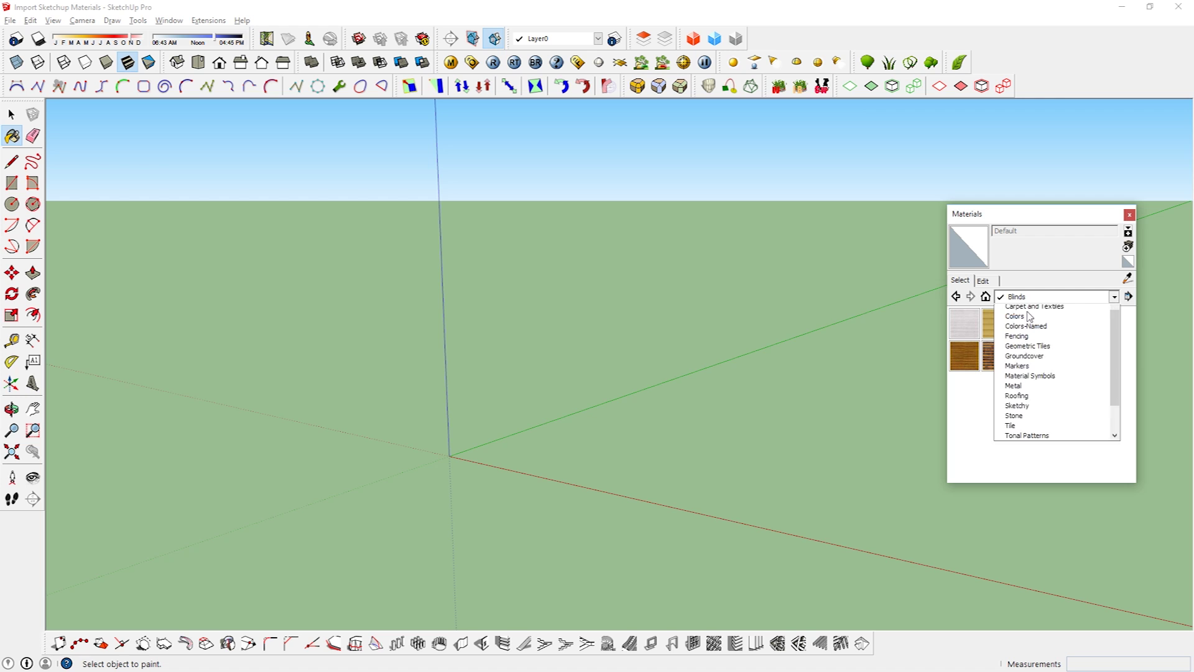
Browse the Carpet and Textiles, Fencing, Groundcover and Markers categories in the Select tab dropdown.
click(1032, 307)
click(1050, 301)
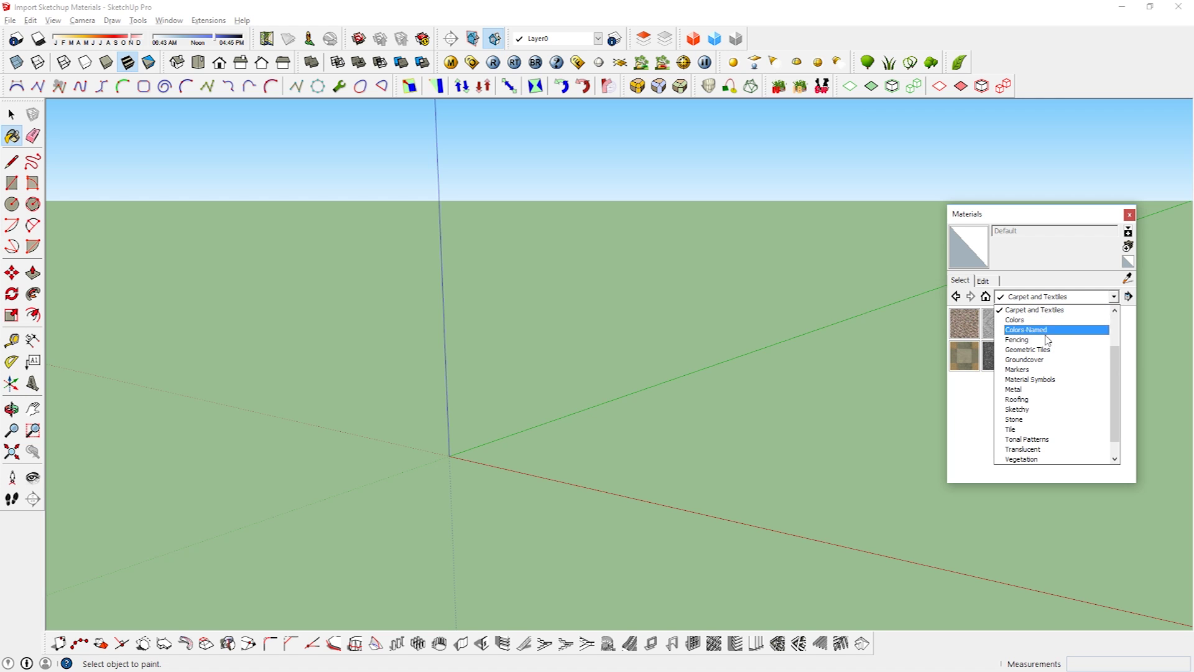
click(1050, 342)
click(1053, 301)
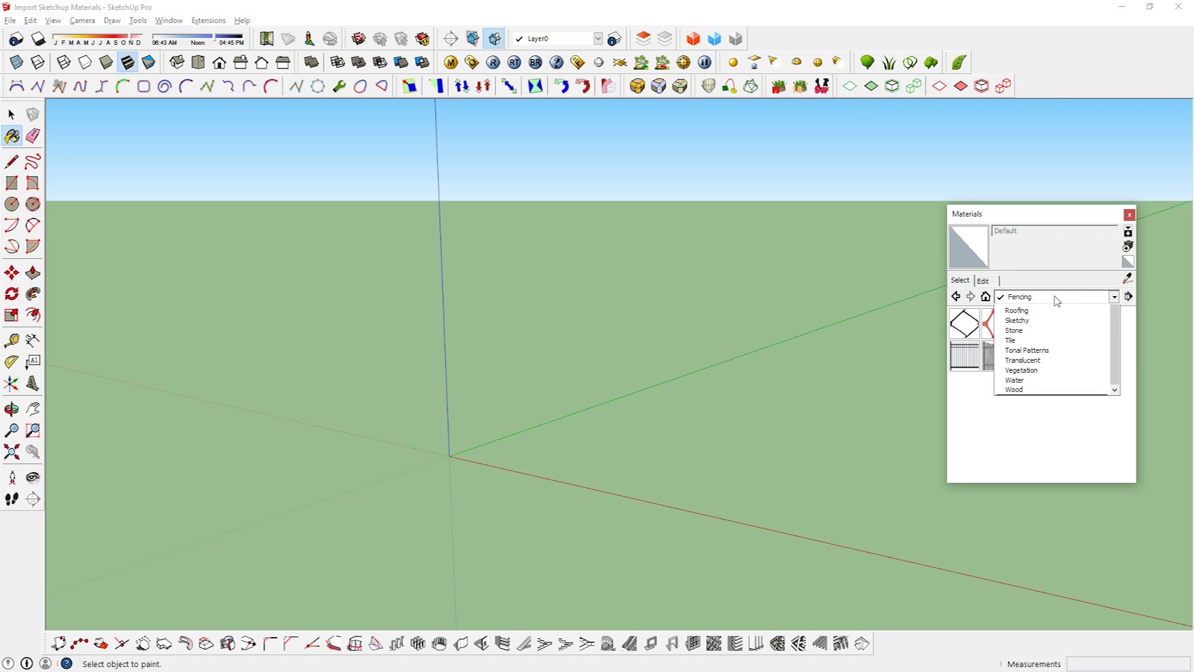
click(1053, 339)
click(1056, 302)
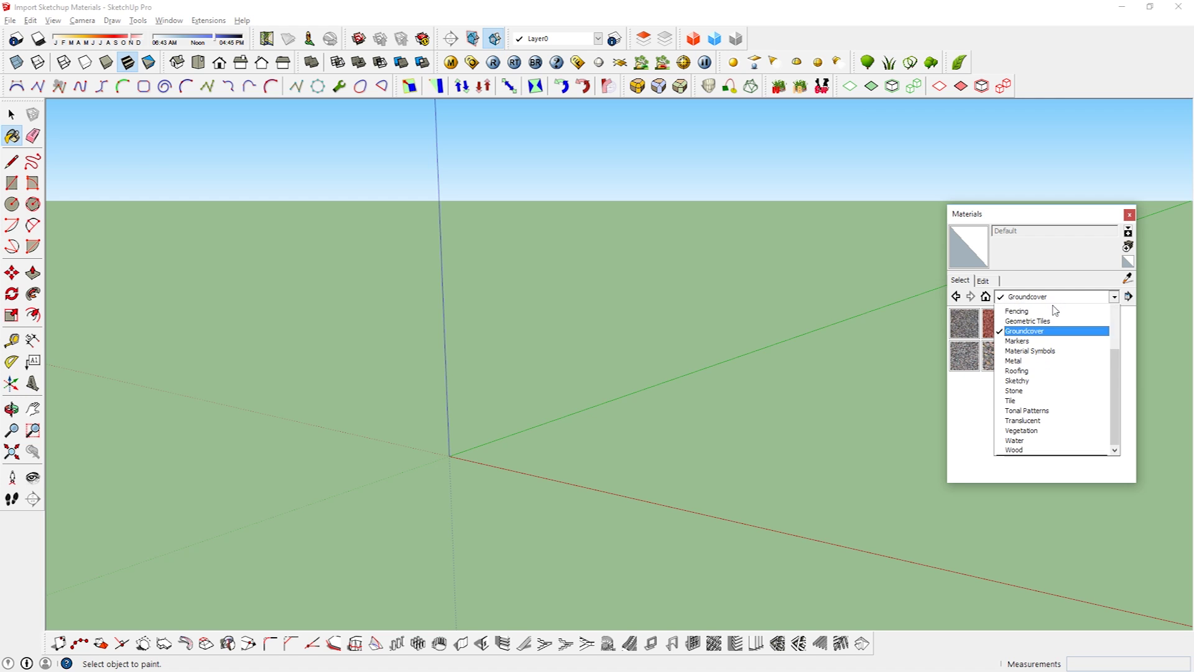
click(1052, 341)
click(1053, 302)
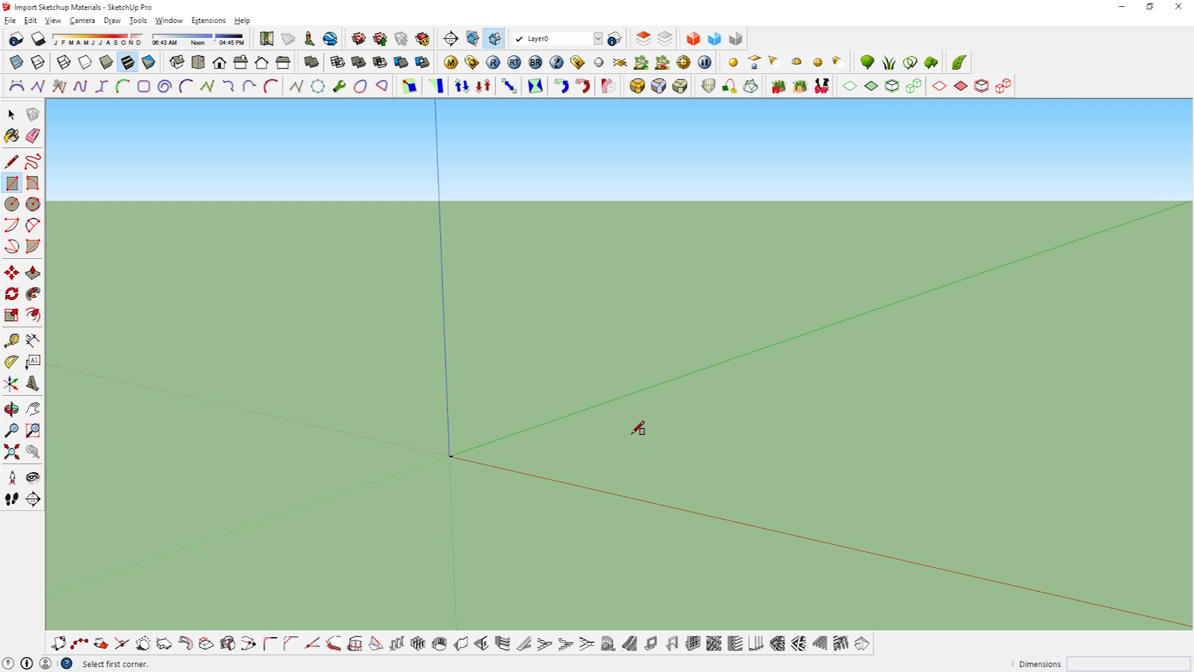
Draw a rectangle on the ground and push/pull it up into a box.
click(634, 415)
click(813, 511)
key(p)
drag(736, 460, 738, 290)
key(space)
click(736, 353)
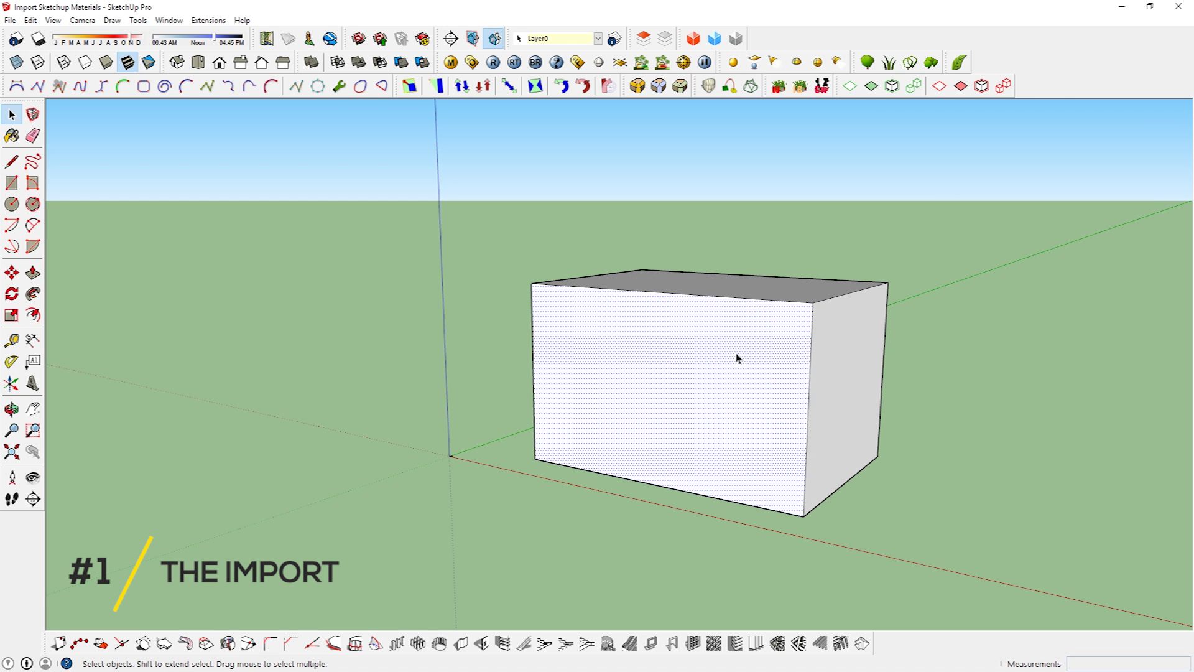
Import Brick-2377.jpg as a texture and fit it onto the box's front face.
click(10, 20)
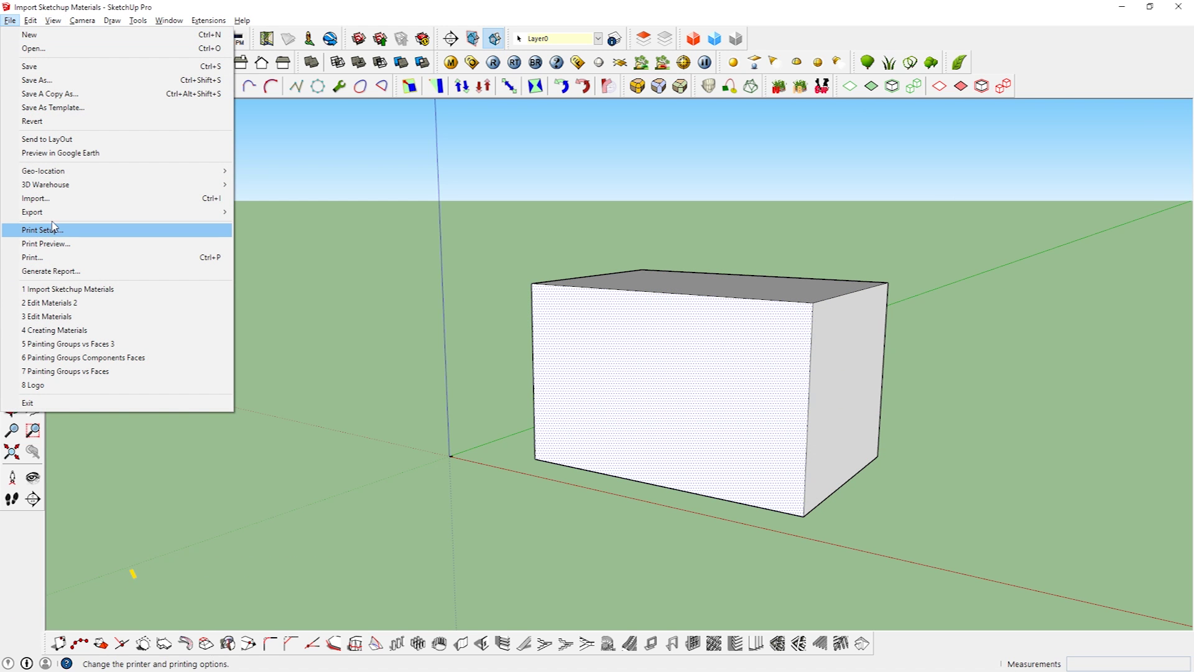
click(56, 199)
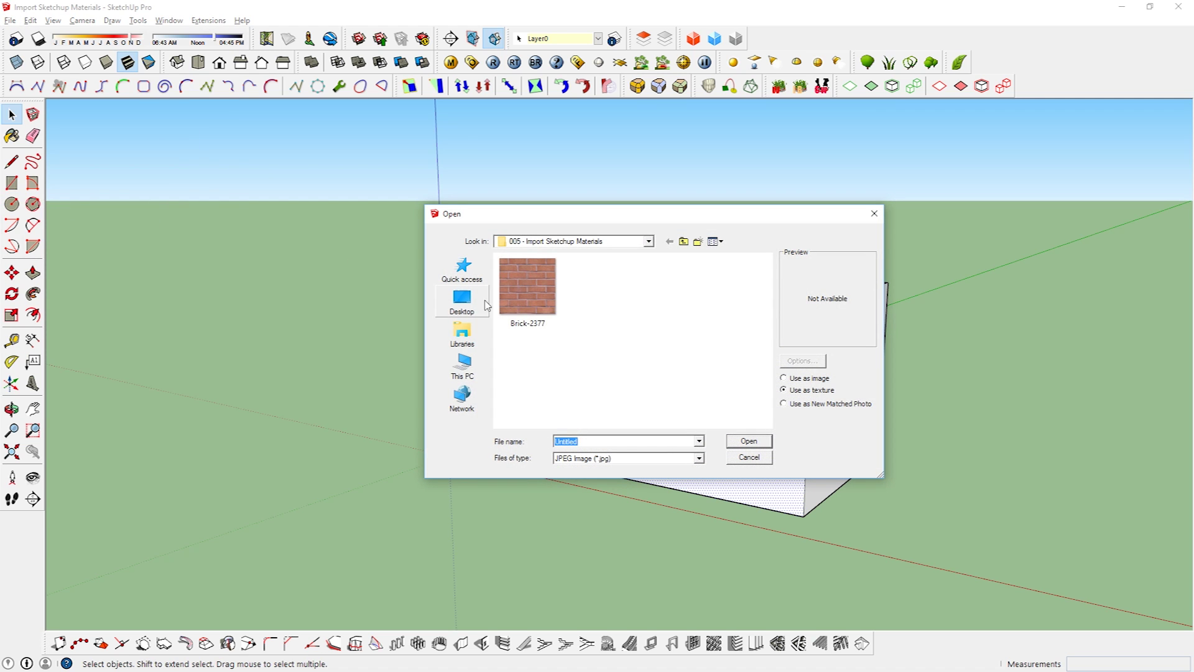
double_click(535, 307)
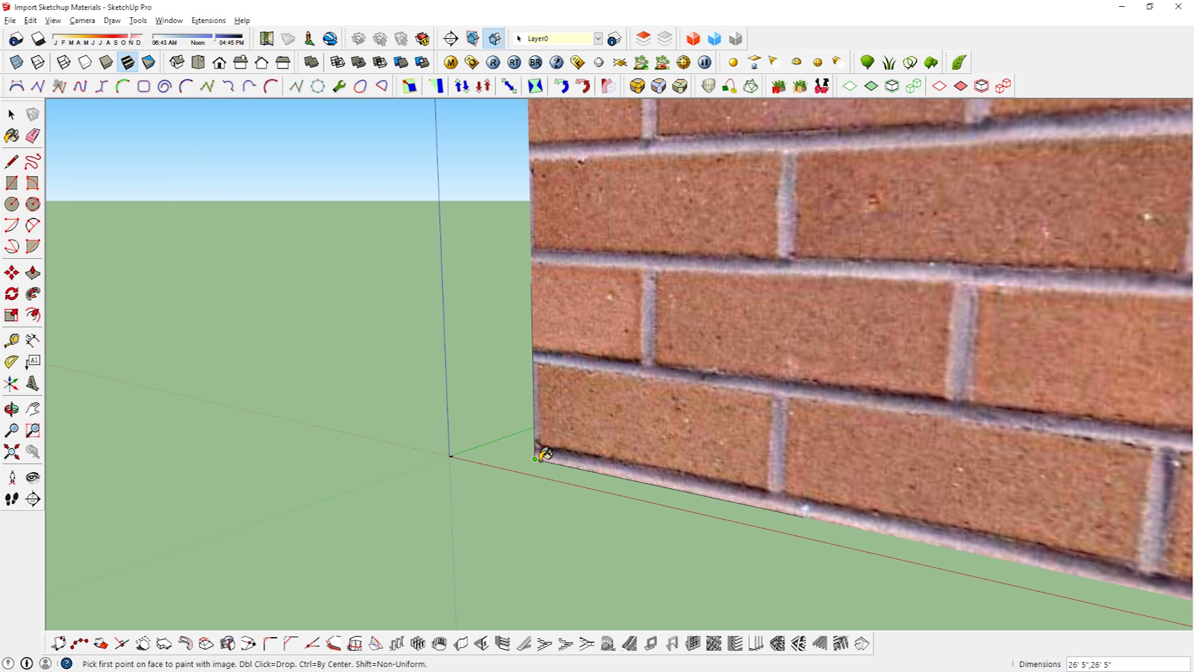
click(536, 459)
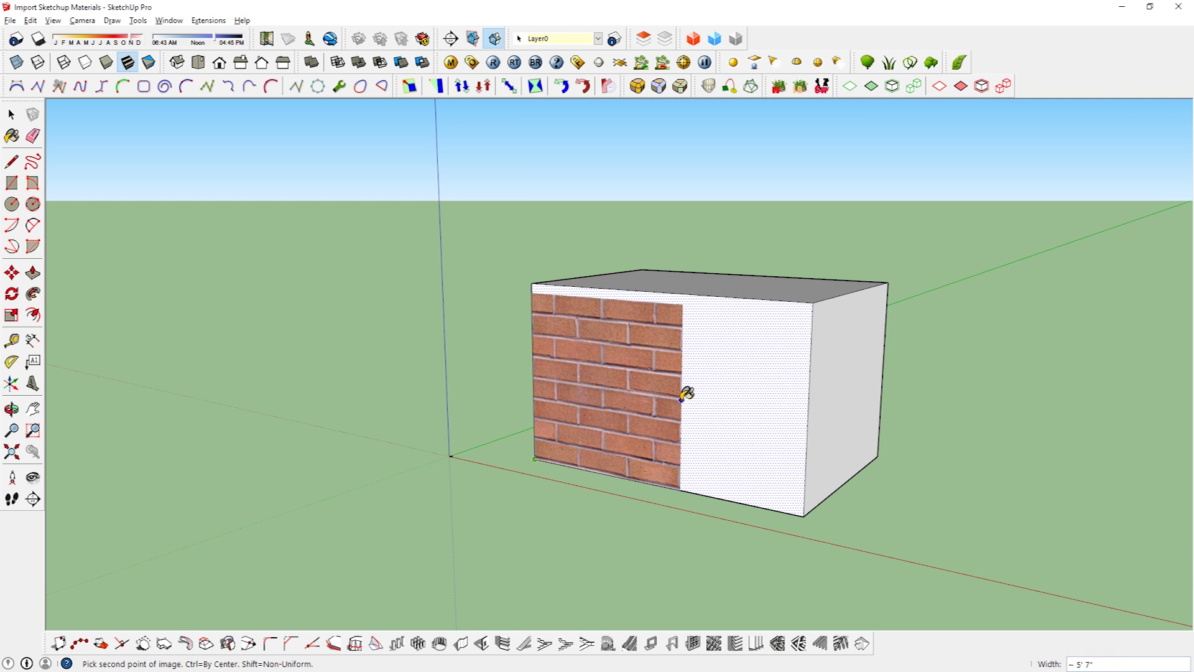
click(682, 398)
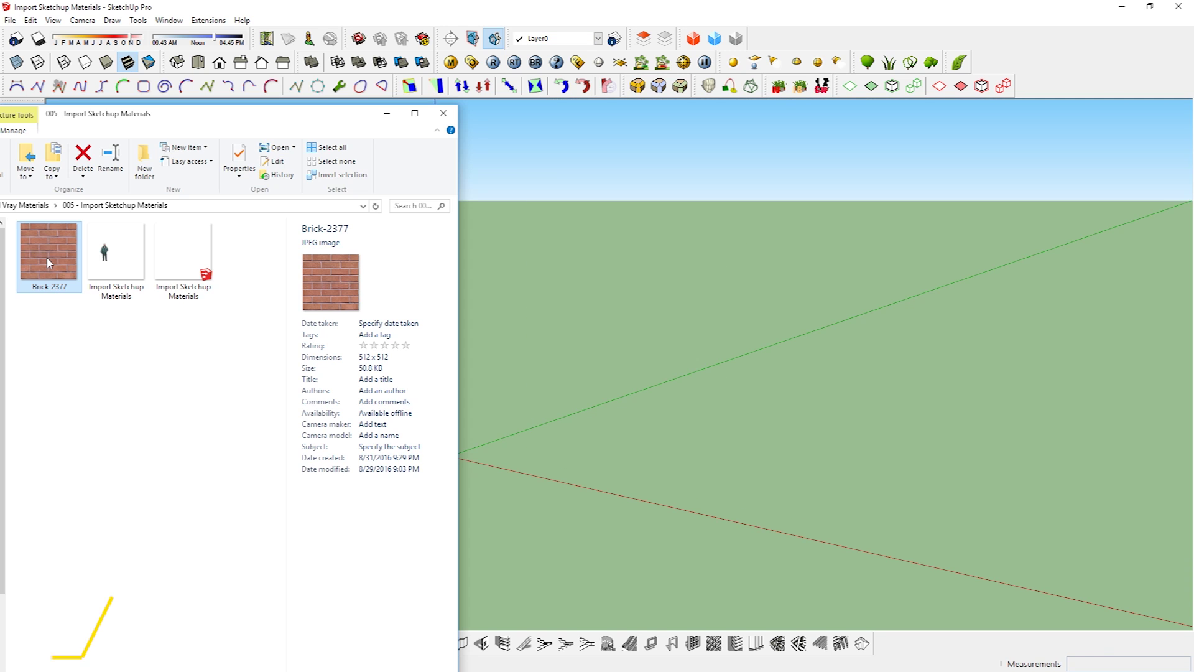
Drag the Brick-2377 image into the model and place it on the ground at a smaller size.
click(88, 370)
click(44, 256)
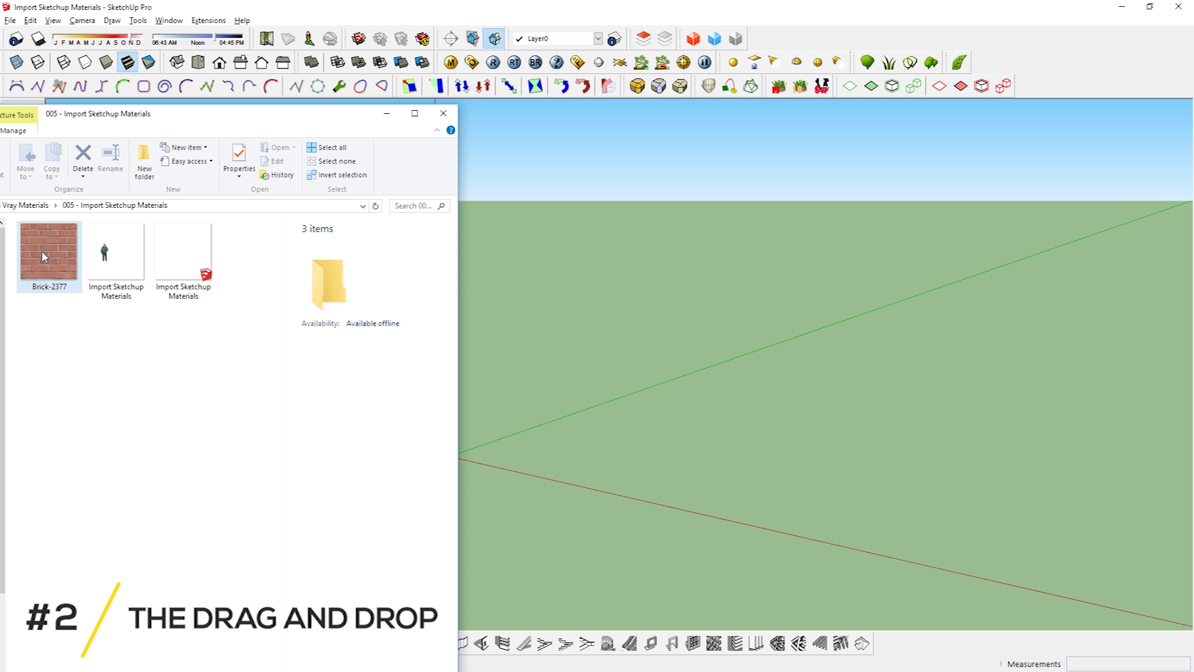
mouse_move(44, 256)
mouse_down()
mouse_move(368, 352)
mouse_move(703, 275)
mouse_up()
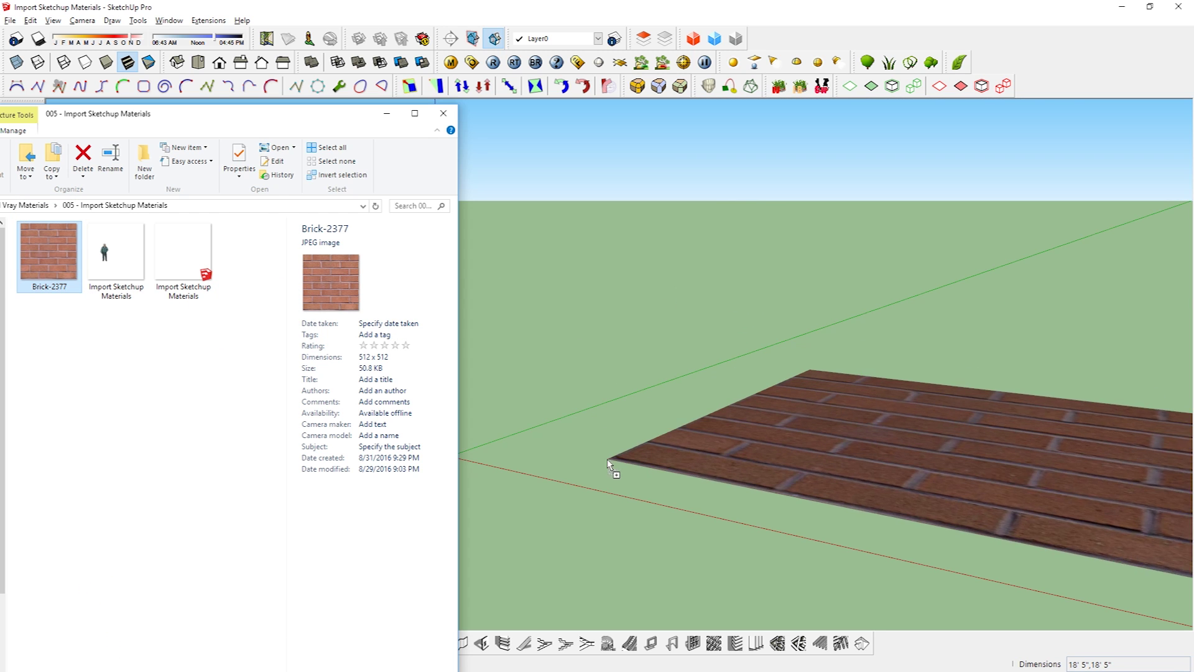
click(546, 473)
click(747, 427)
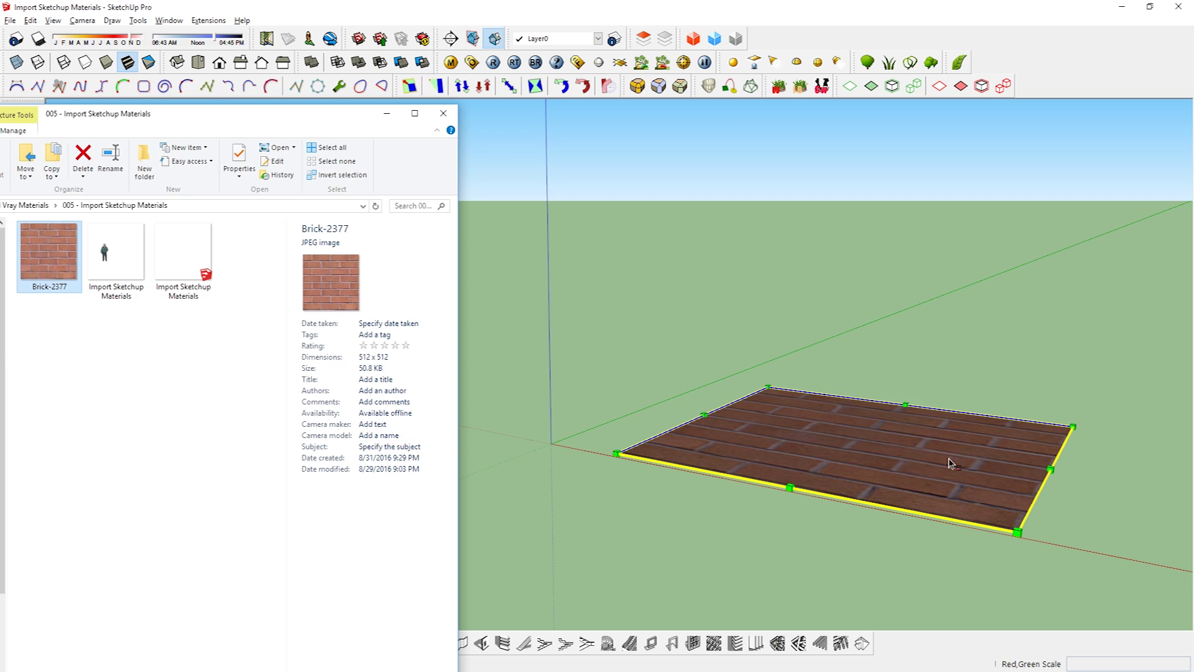
mouse_move(986, 470)
middle_down()
mouse_move(1007, 545)
mouse_move(963, 413)
middle_up()
key(s)
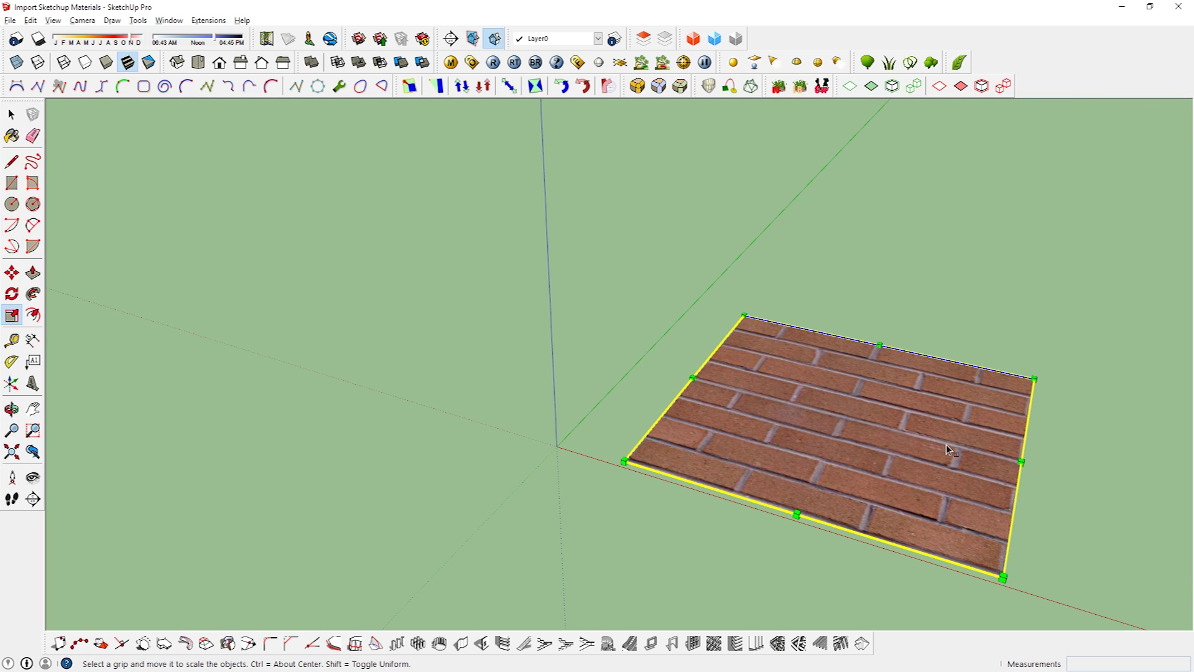
key(space)
Explode the brick image into a textured face so Brick-2377 appears in the Materials panel.
right_click(989, 429)
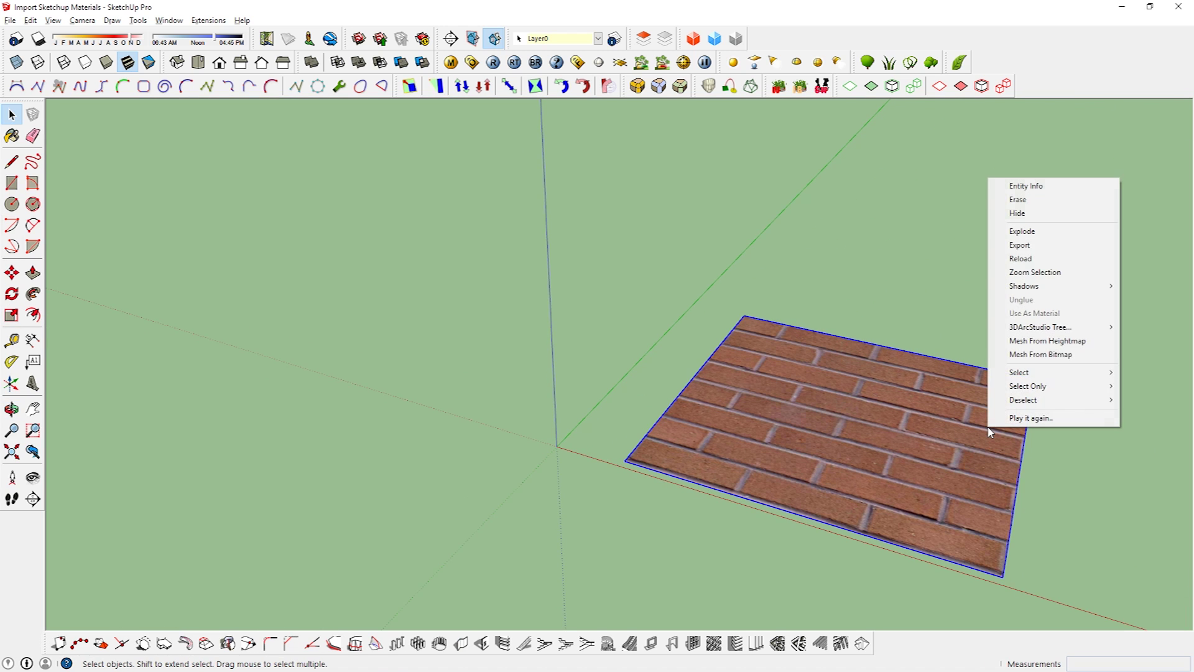
click(966, 289)
key(b)
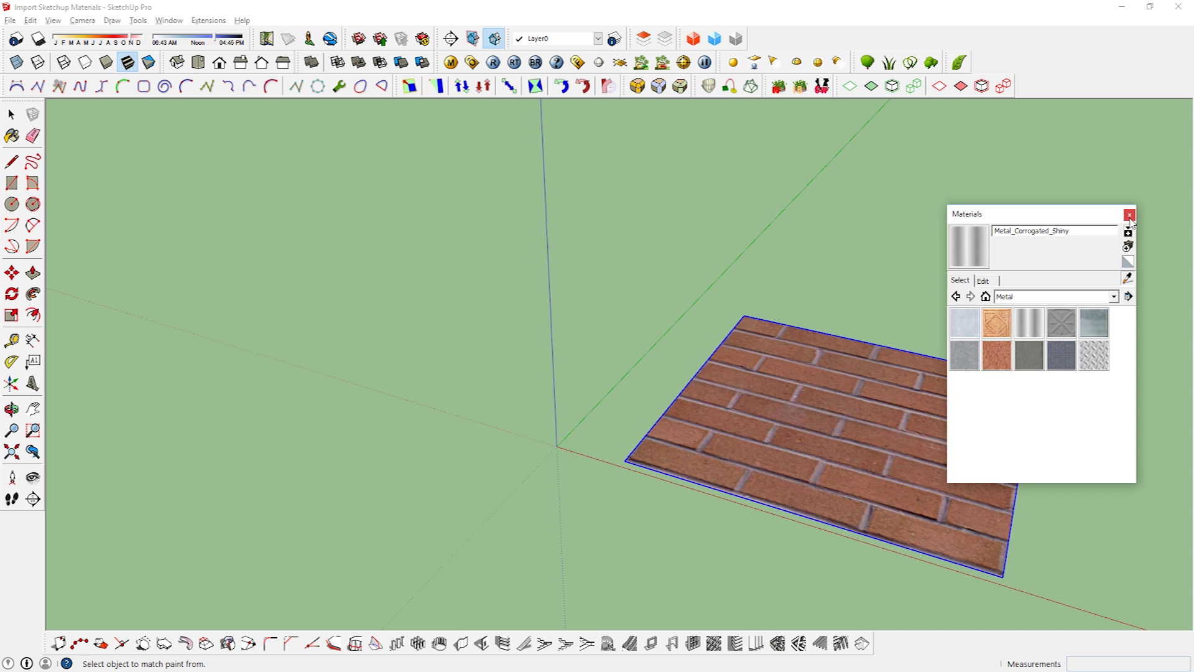
click(1129, 215)
right_click(866, 445)
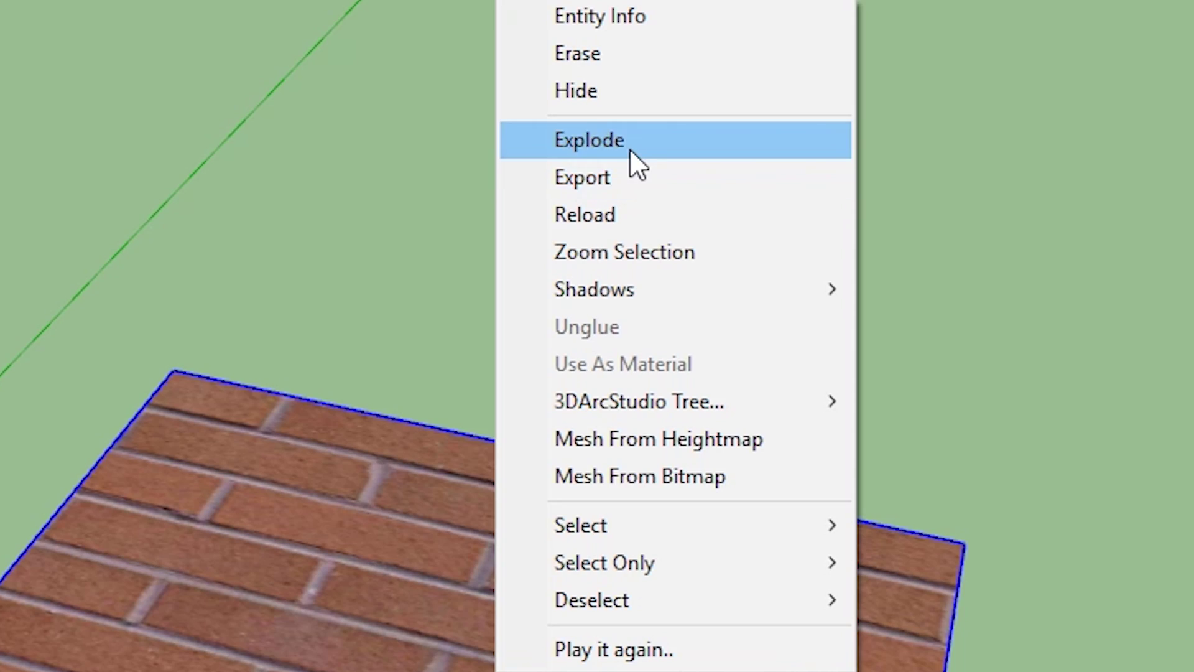
click(630, 149)
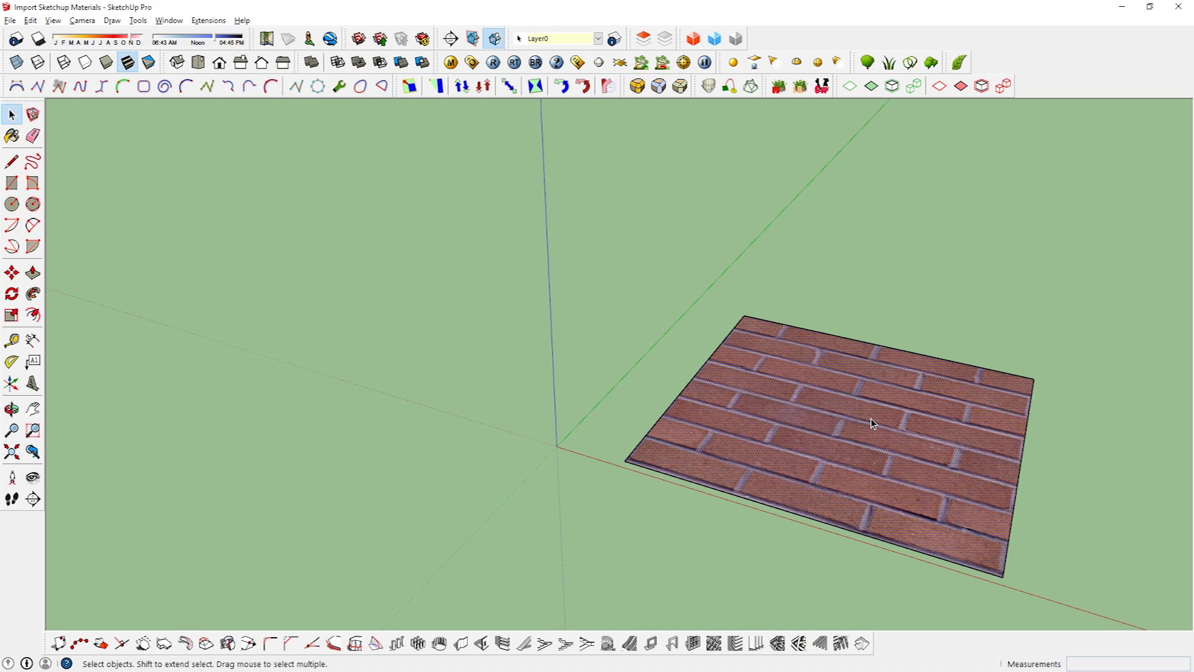
key(b)
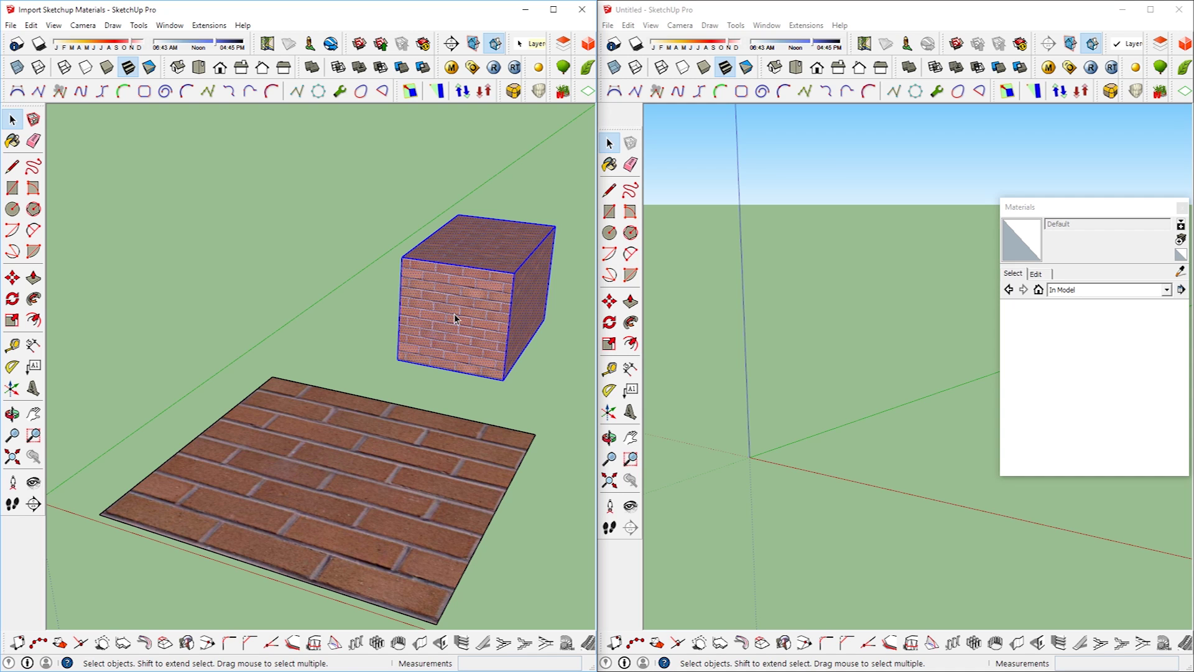
Paste the copied brick cube into the Untitled model and place it at the origin.
click(789, 399)
key(ctrl+v)
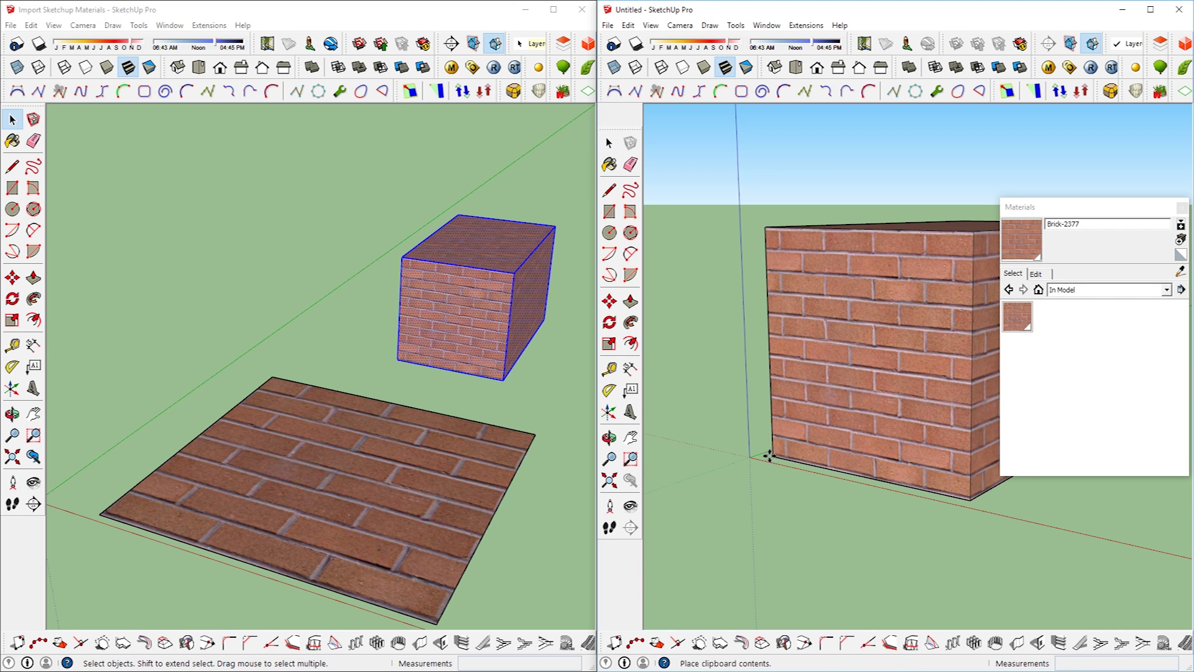
click(750, 458)
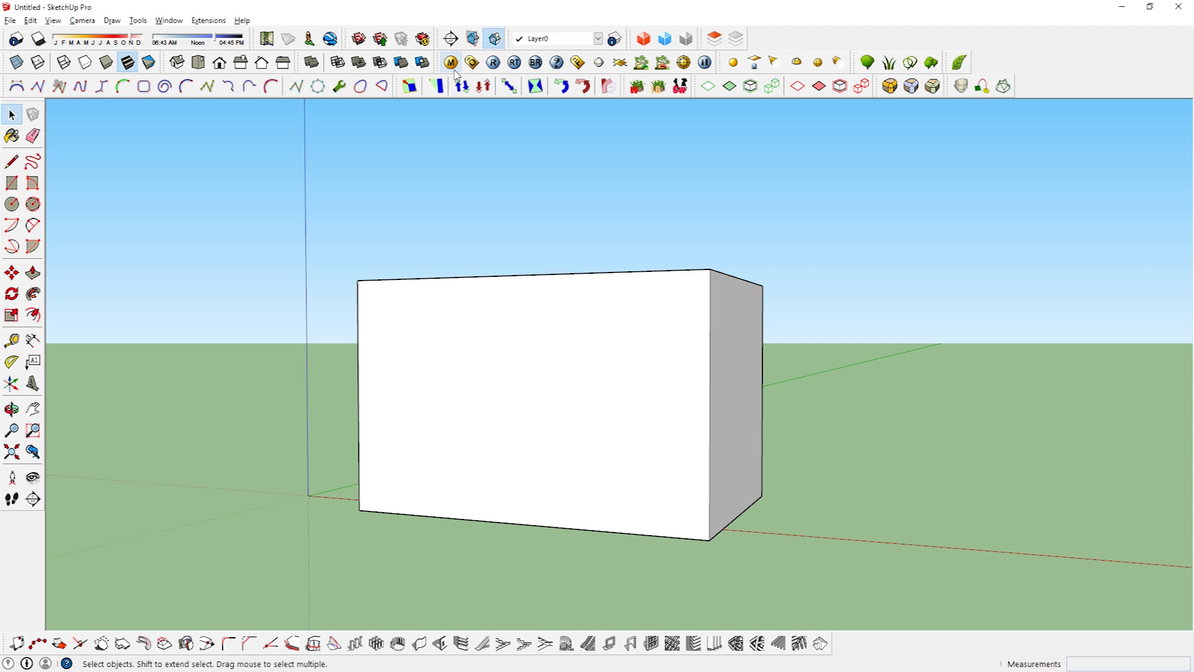
Open the V-Ray material editor and check the V-Ray toolbar under View > Toolbars.
click(451, 63)
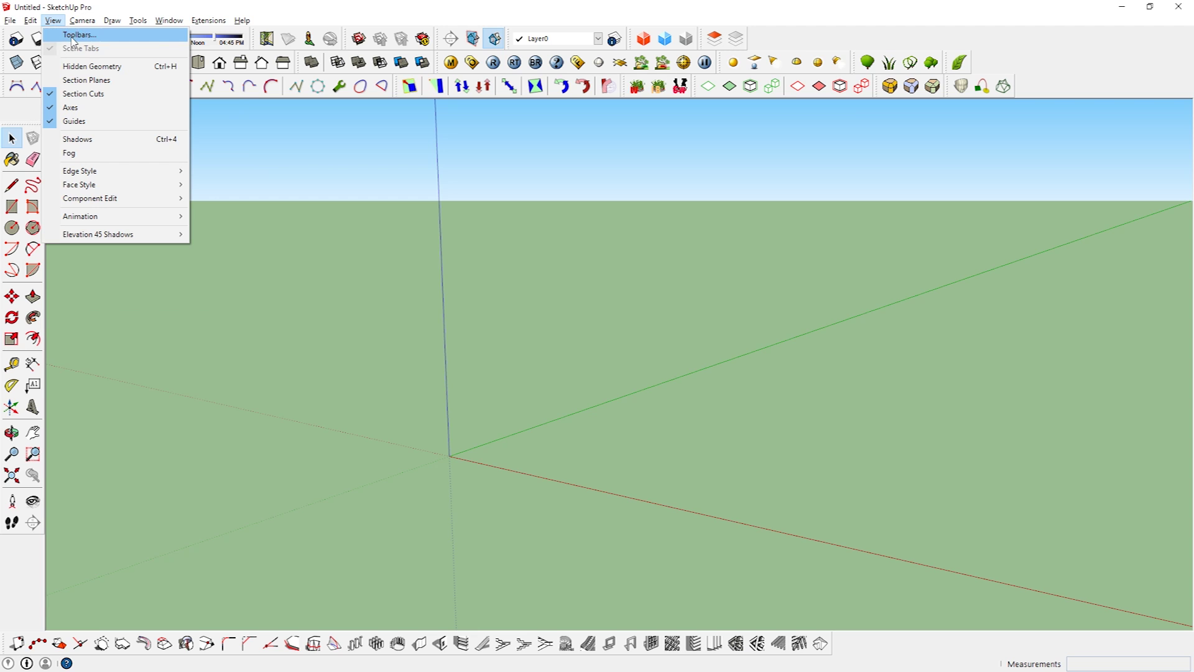
click(69, 33)
drag(613, 314, 611, 425)
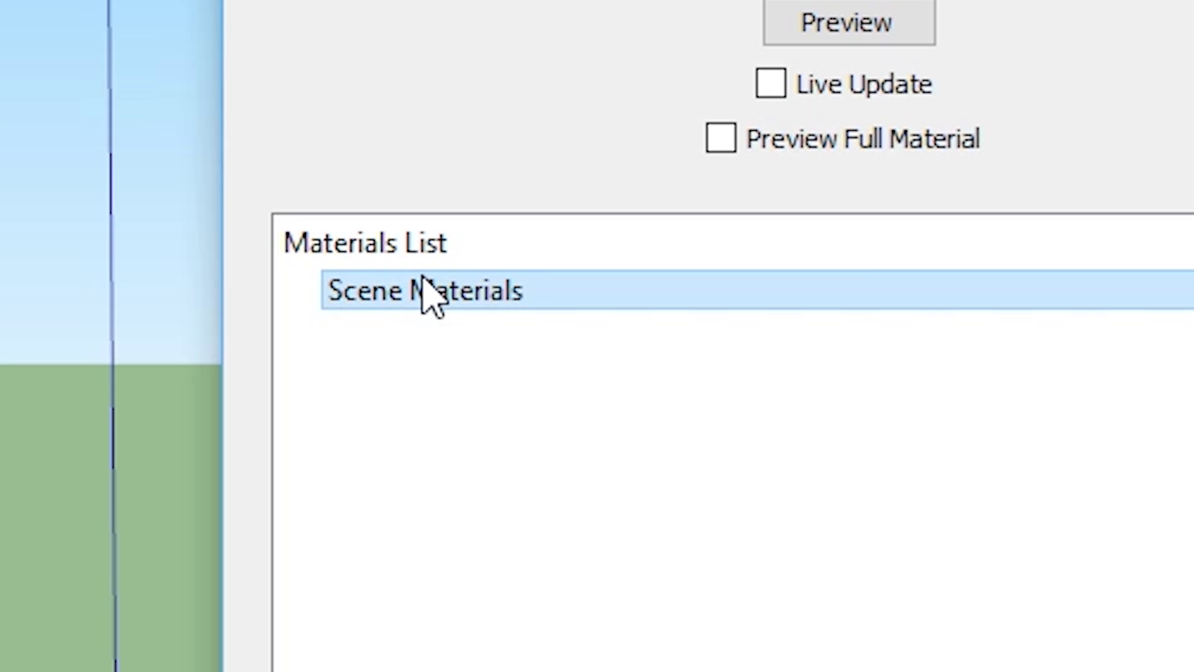
Load Granite_Brown.vismat into Scene Materials and render its preview sphere.
right_click(389, 323)
click(426, 344)
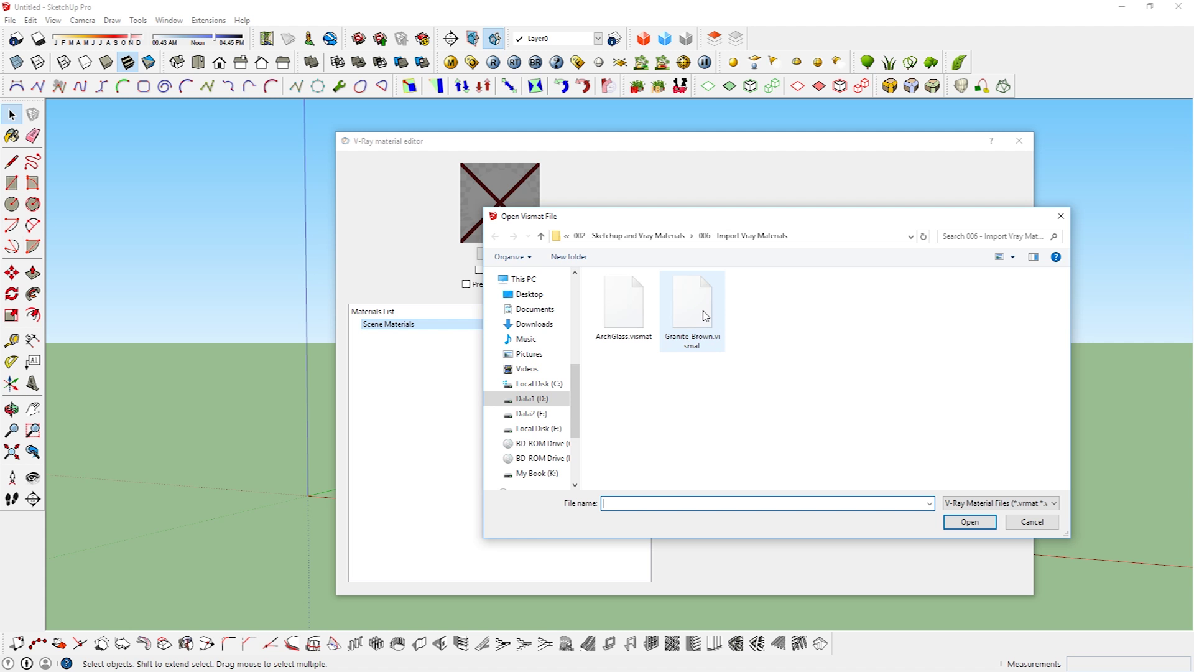
double_click(704, 230)
click(461, 334)
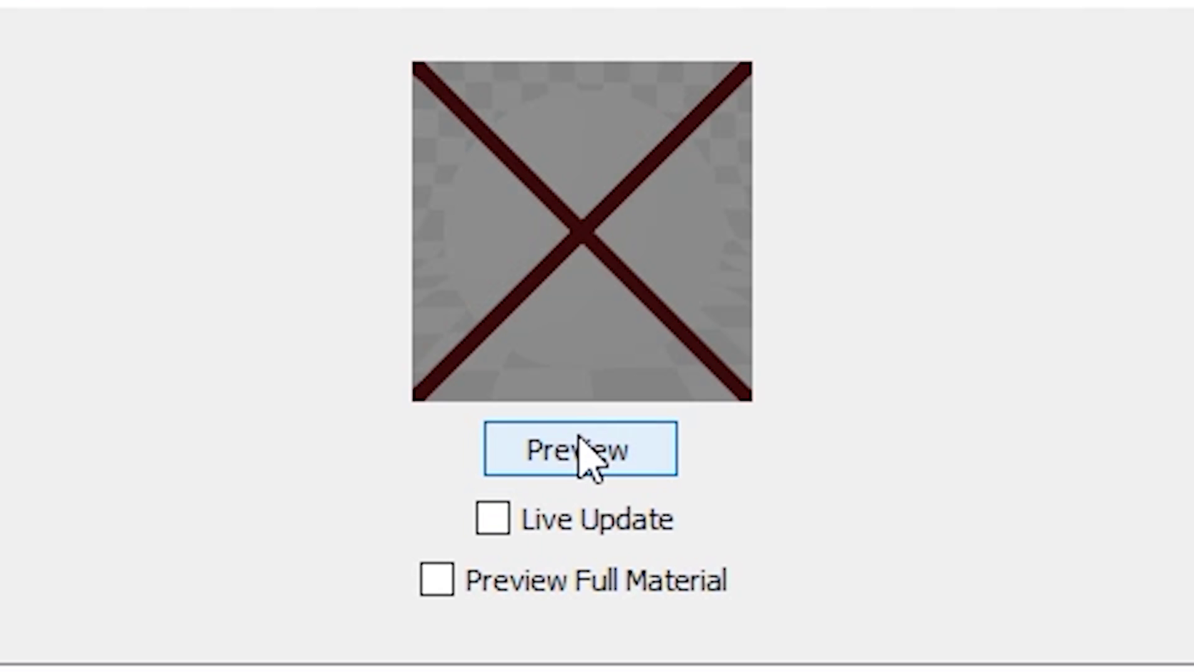
click(500, 255)
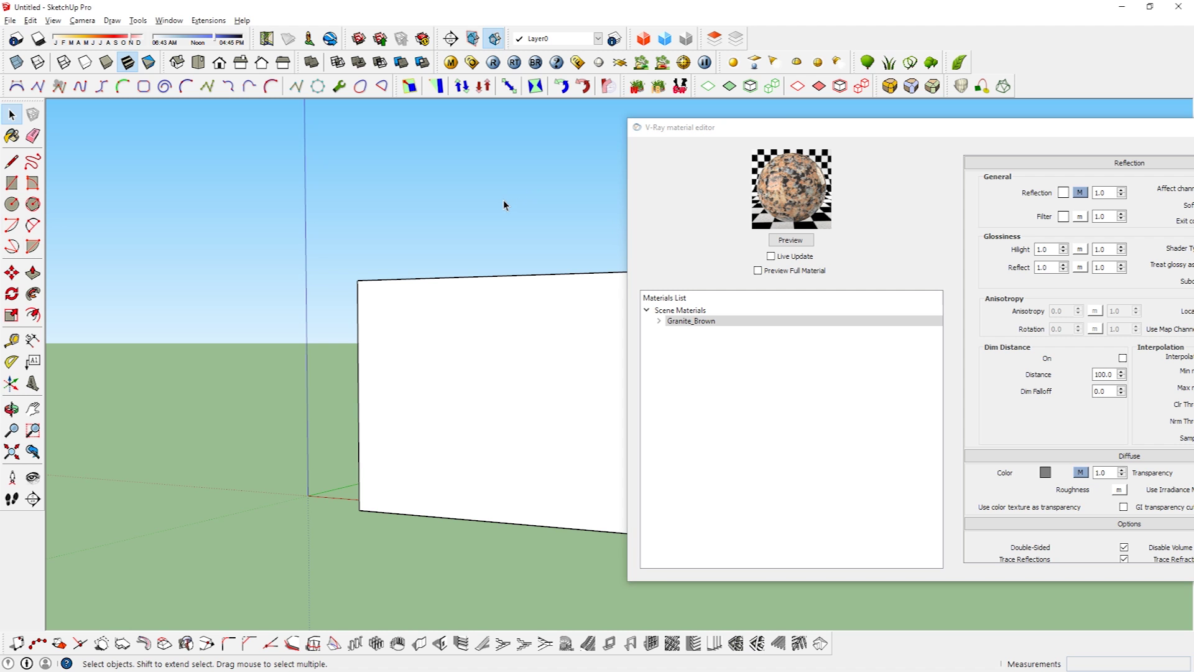
Paint the wall with Granite_Brown and start a V-Ray render.
key(b)
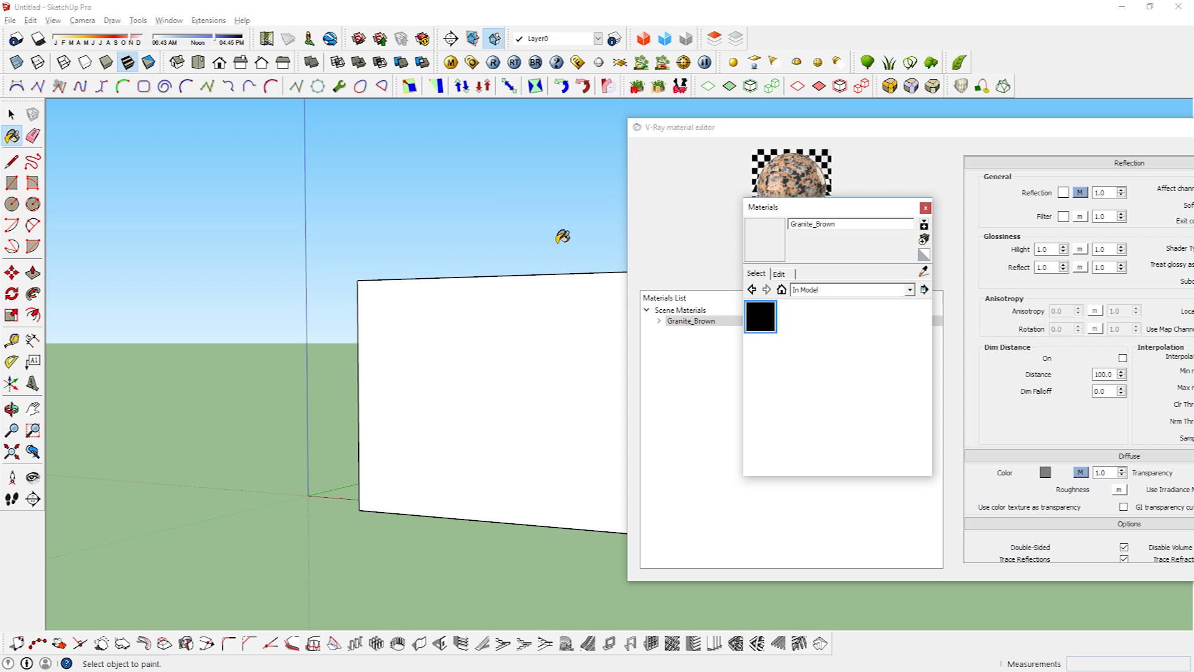
click(477, 367)
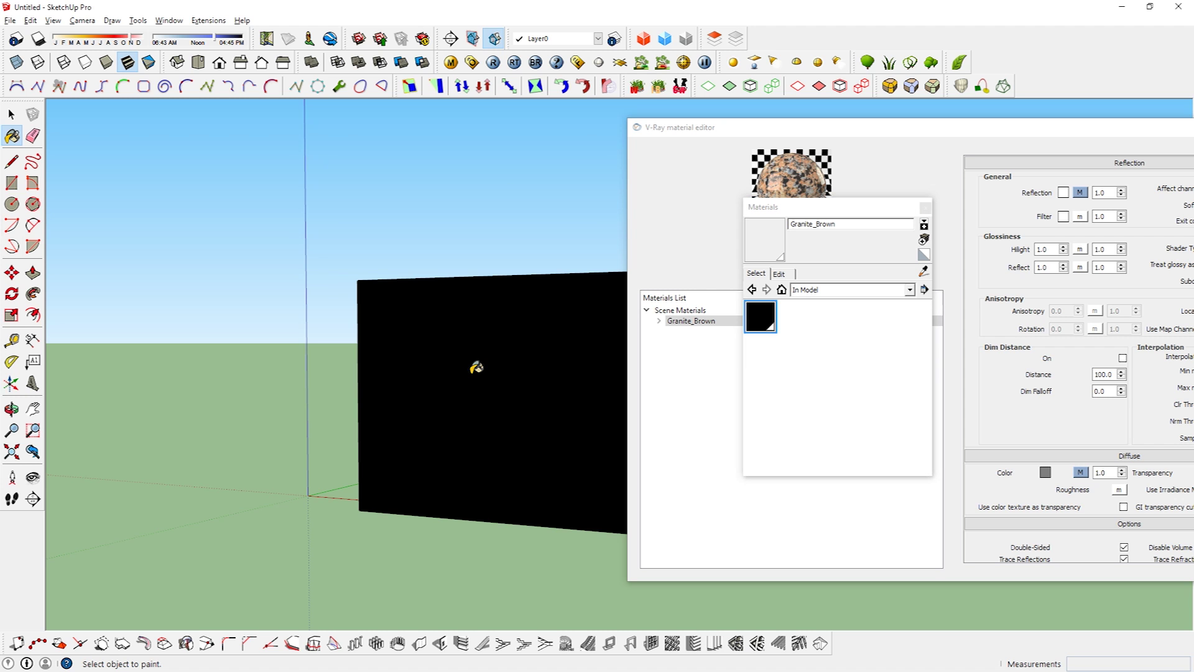
click(494, 63)
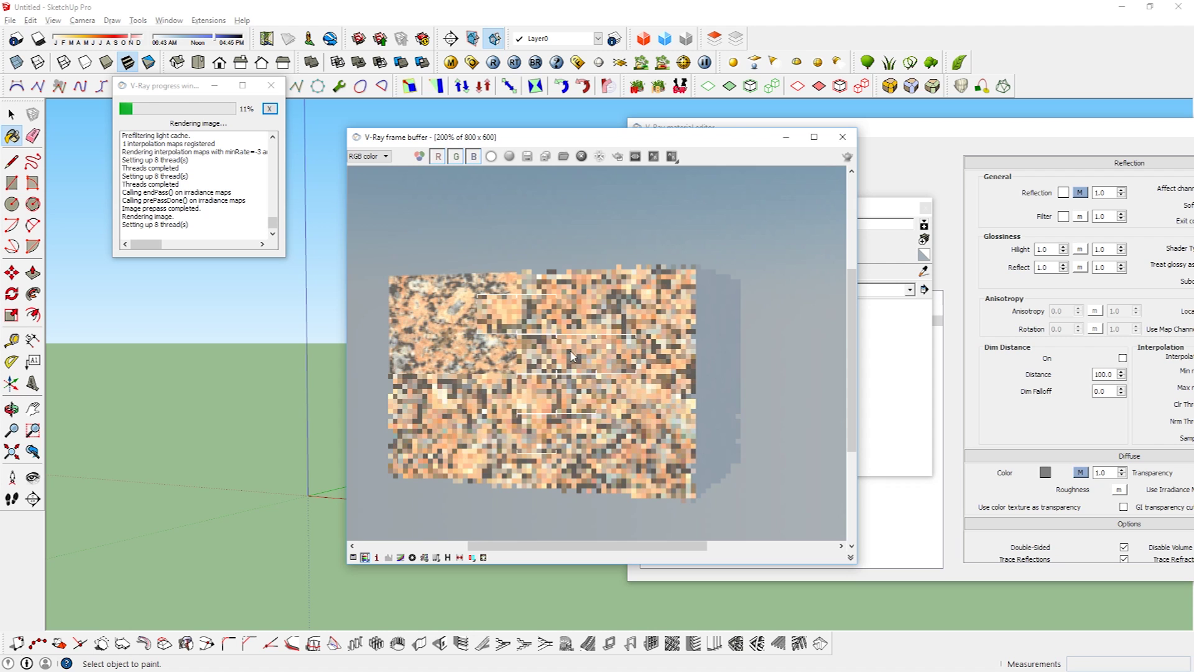
Close the finished render and move the materials panel and editor back into view.
click(843, 137)
drag(871, 209, 746, 237)
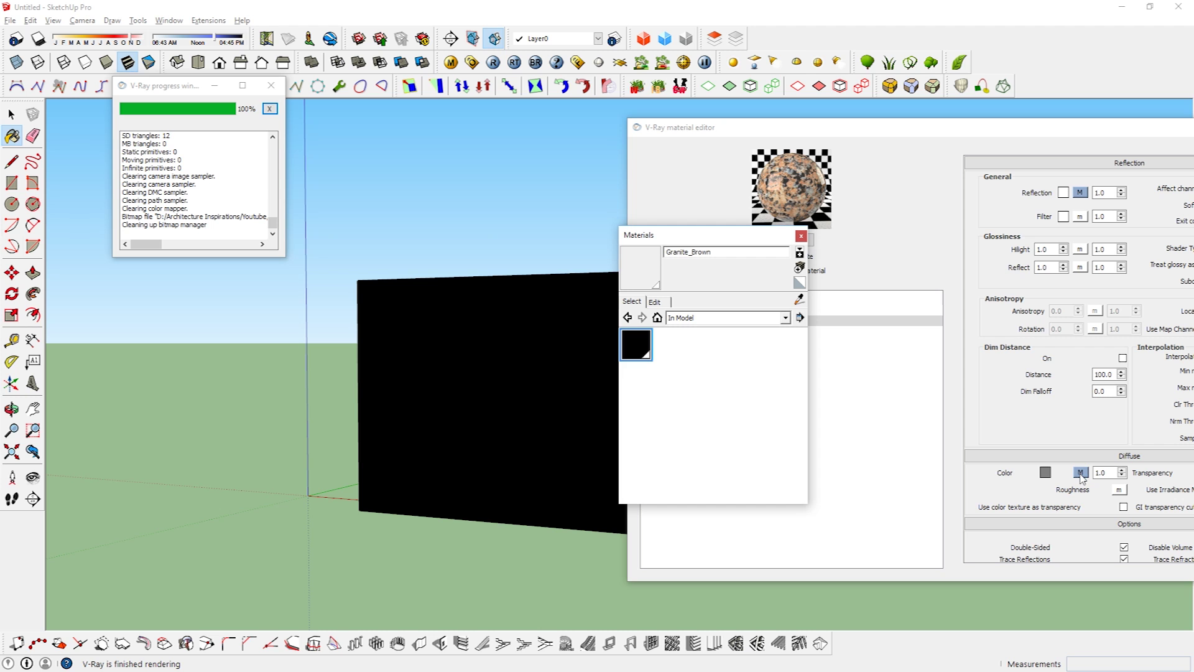
drag(1031, 128, 790, 113)
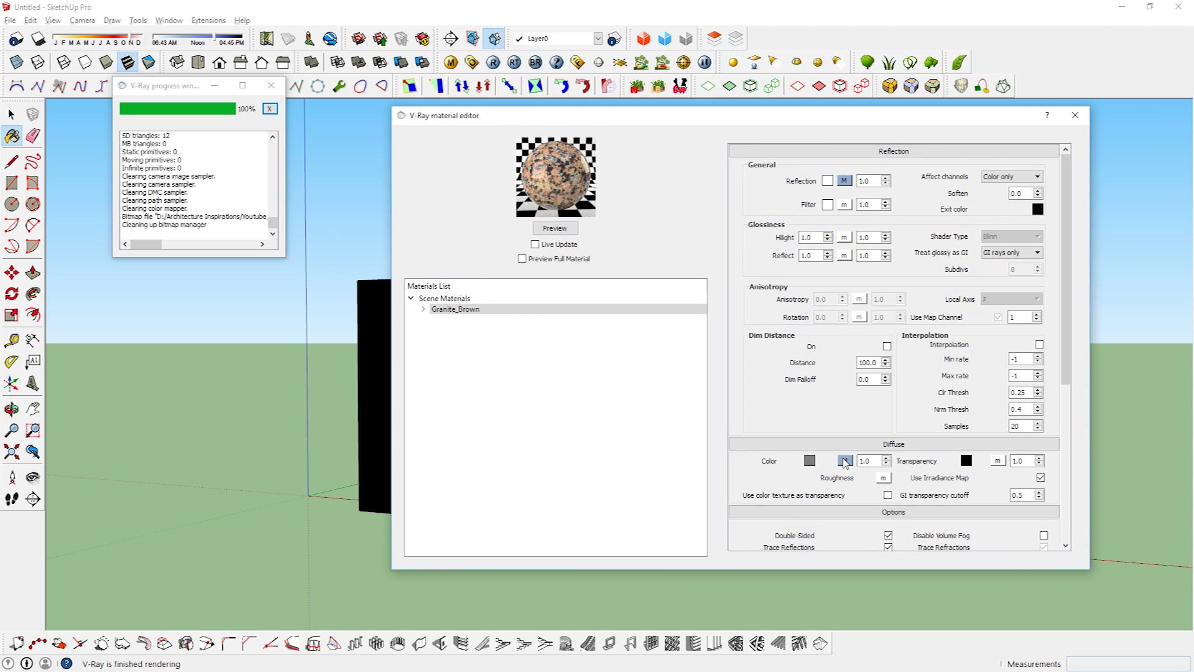
Map the Granite - Dark bitmap to Granite_Brown's diffuse colour and re-render the scene.
click(845, 461)
click(770, 196)
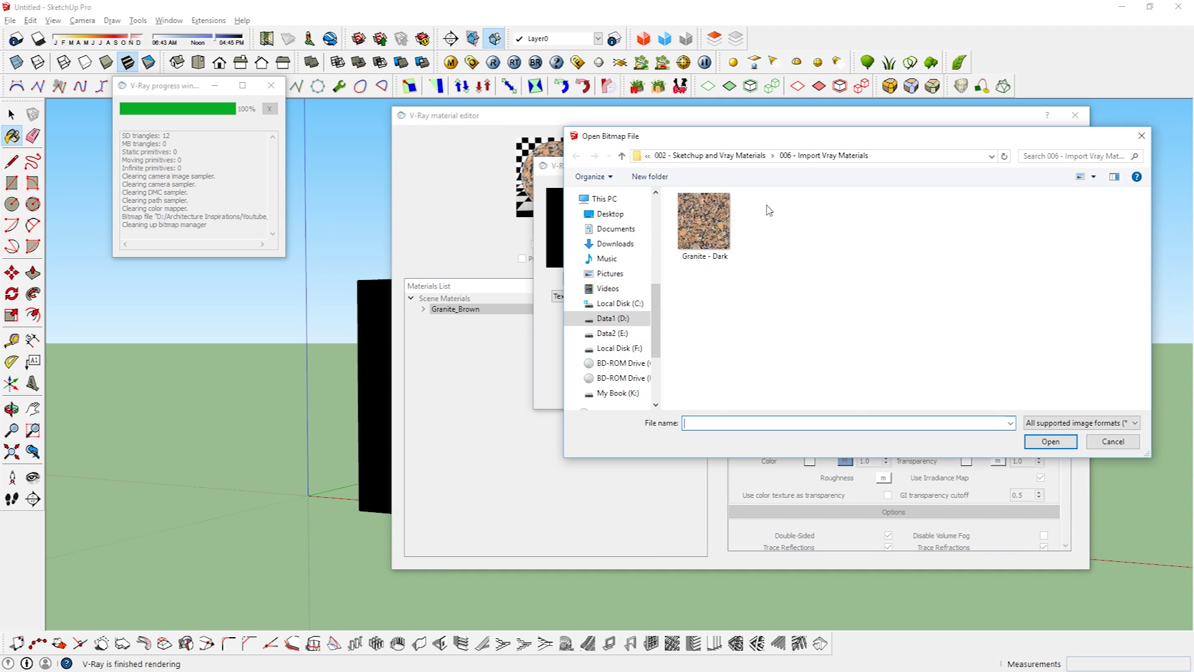
double_click(704, 221)
click(793, 394)
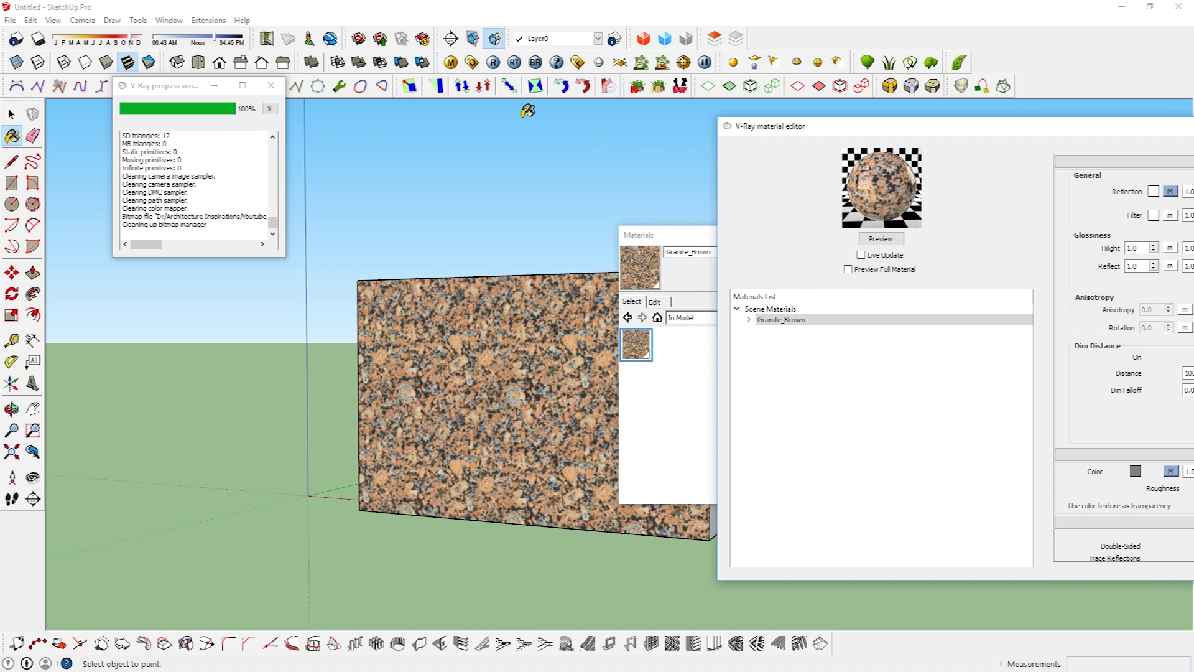
click(493, 62)
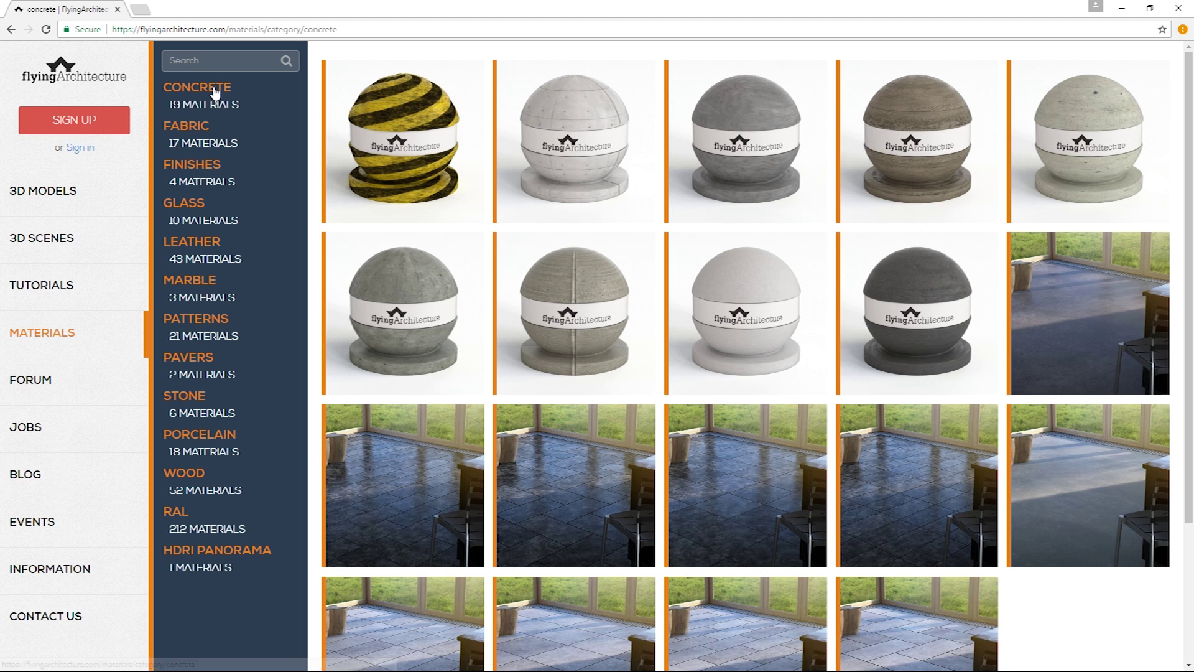
mouse_move(414, 174)
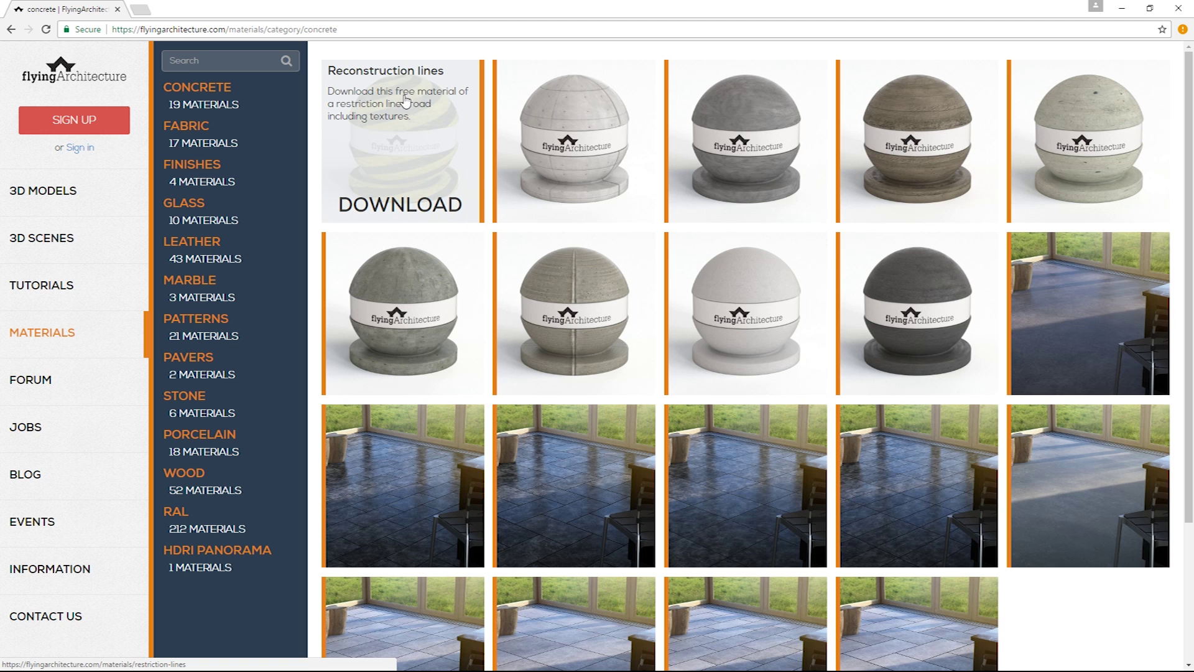
Browse the flyingarchitecture.com marble category and the sketchuptextureclub.com textures section.
click(195, 287)
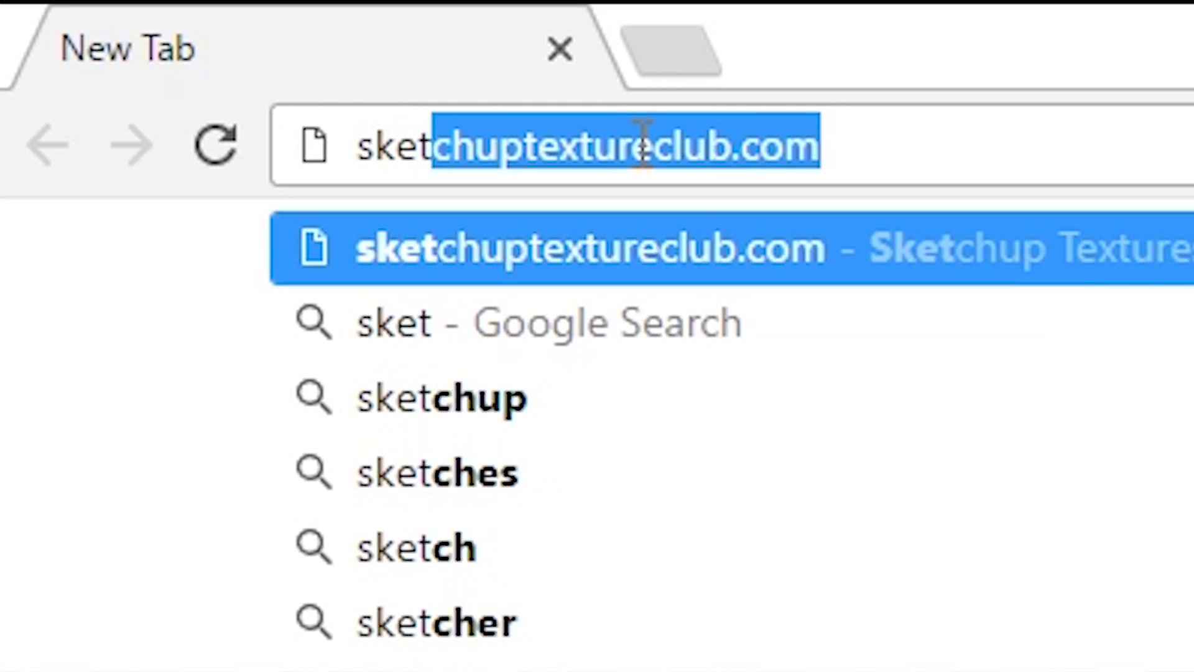
key(Return)
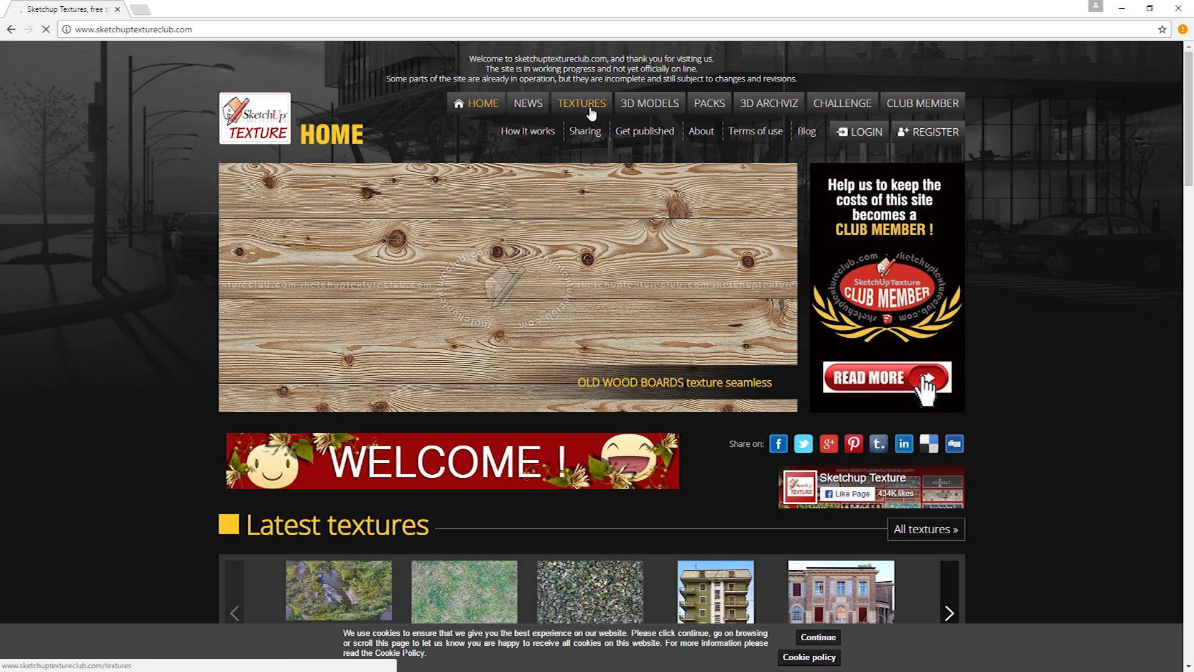
click(591, 111)
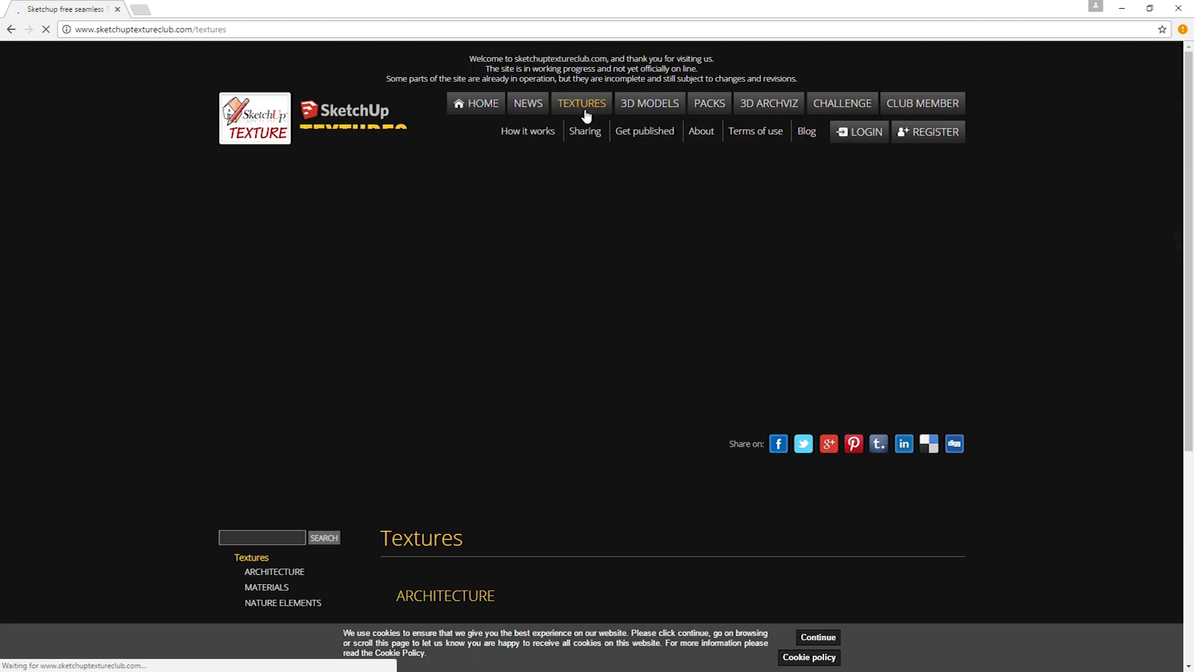
scroll(591, 180, down, 5)
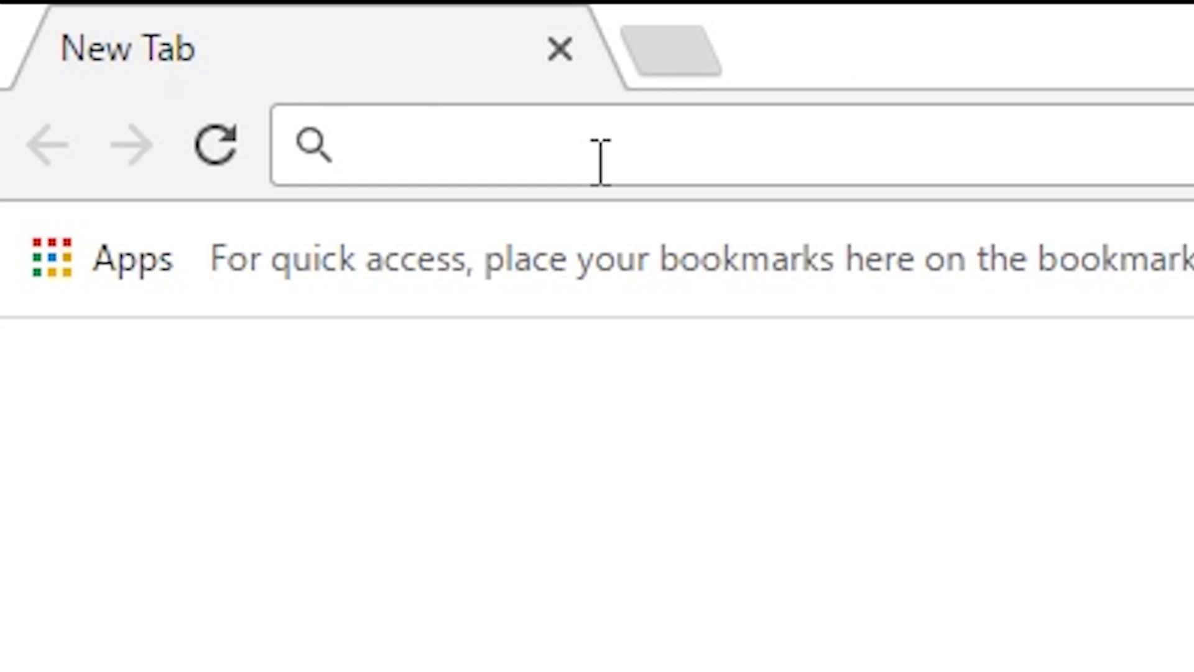
Load textures.com and browse its marble and wood material categories.
text(text)
key(Return)
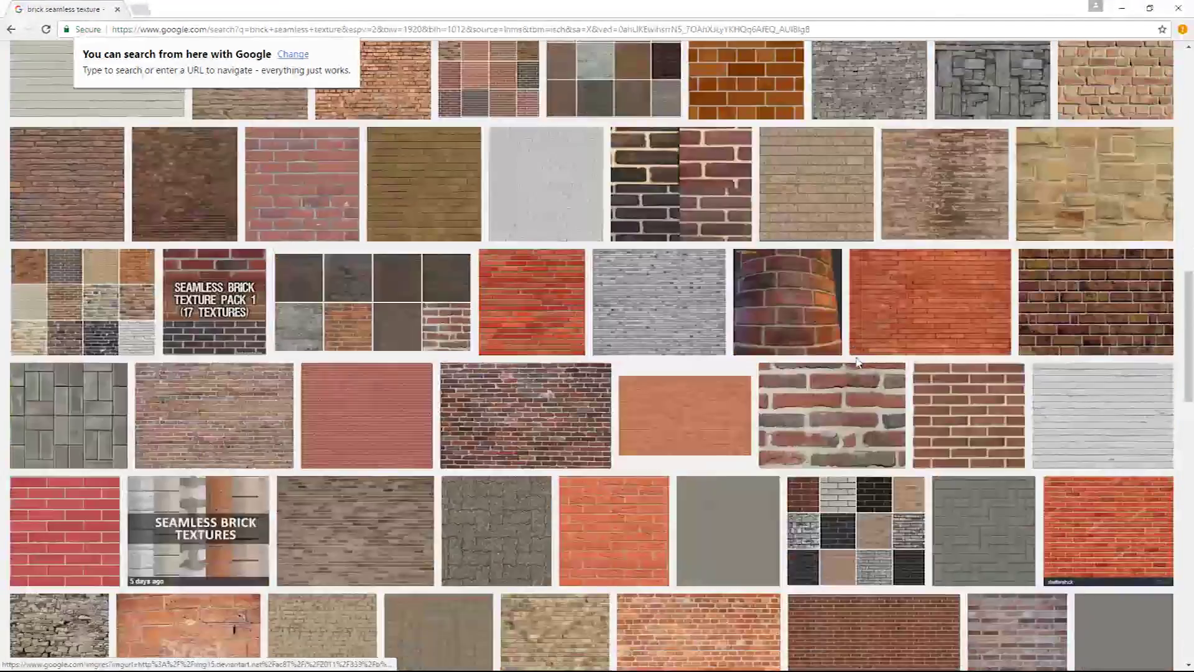
scroll(436, 341, up, 10)
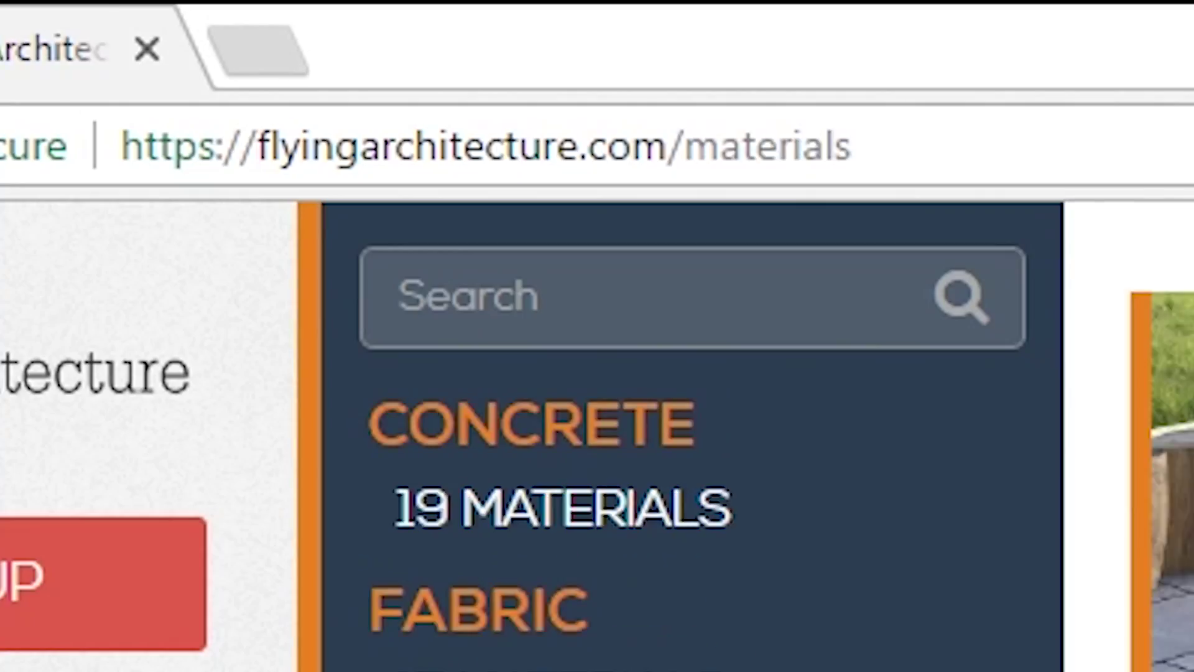
click(197, 87)
click(190, 280)
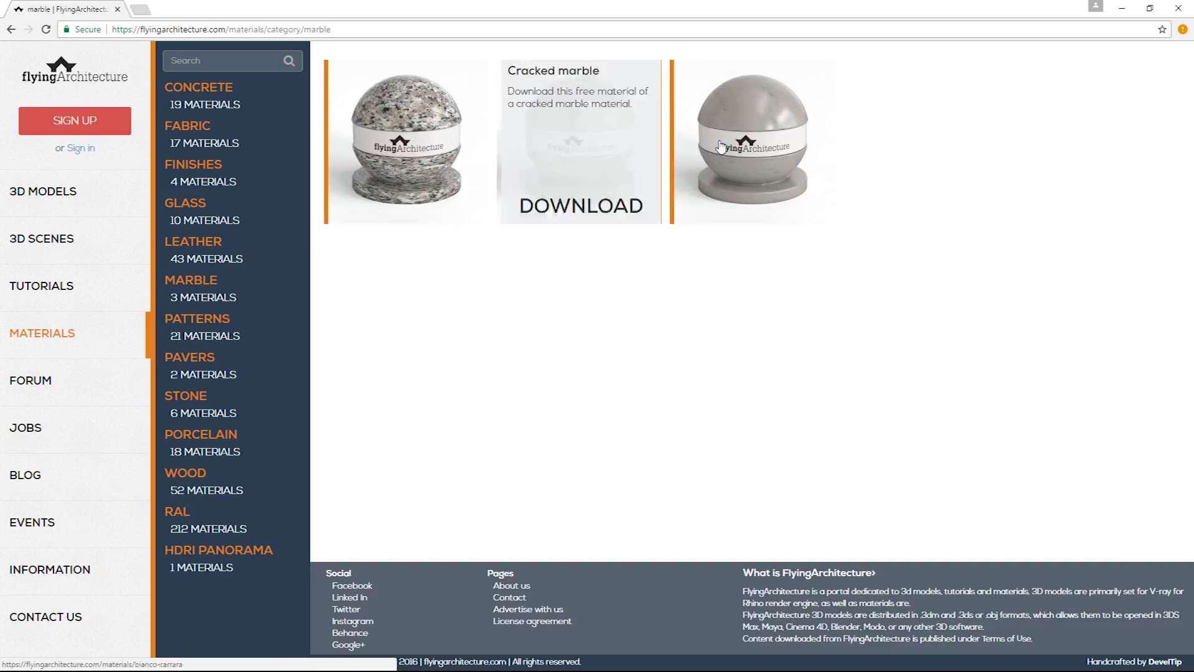
click(185, 472)
Open the Cherry planks material, then go from V-Ray's free tools page to vismats.com.
click(1089, 485)
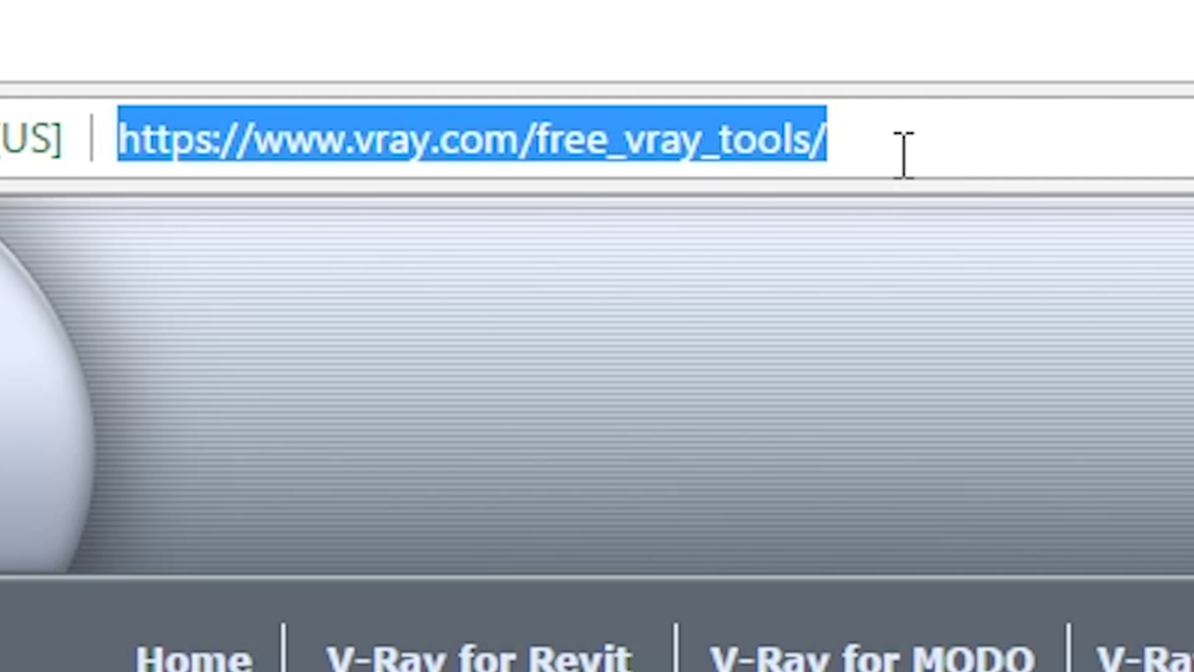
key(Return)
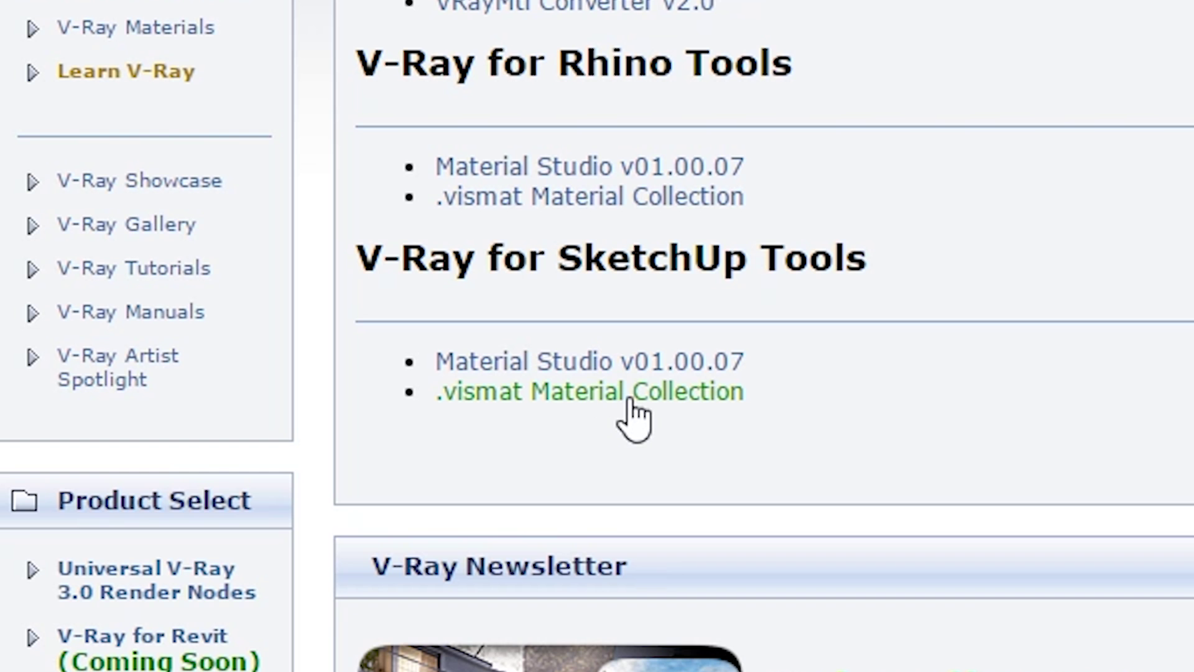
click(630, 401)
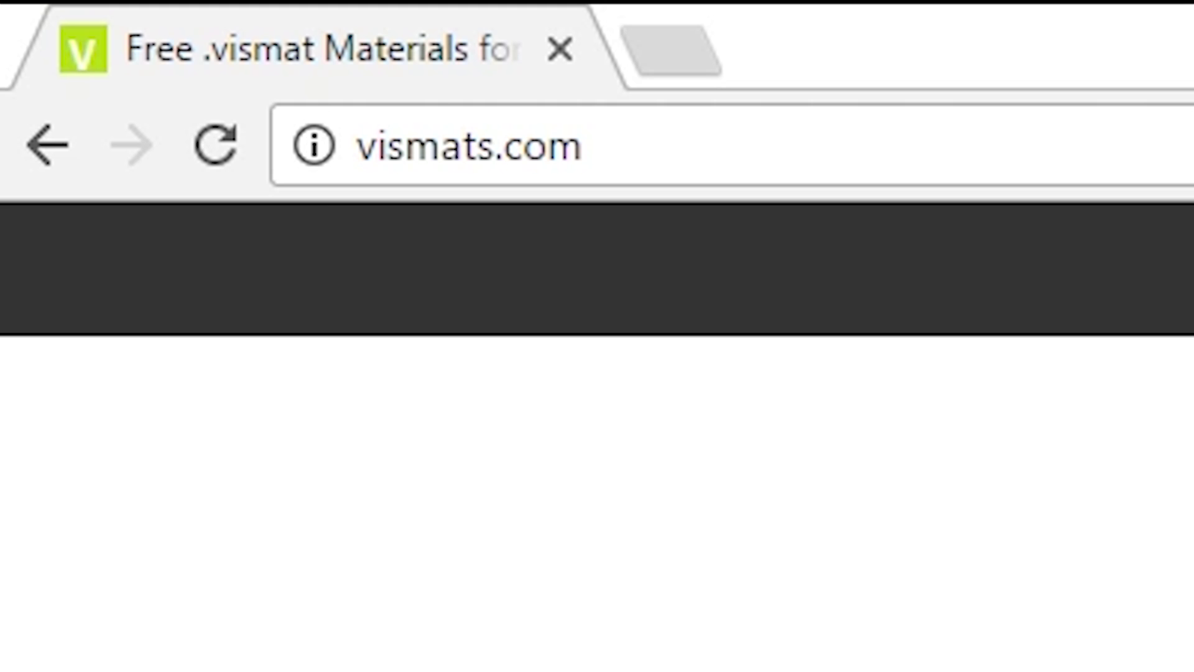
Zoom out on the empty Untitled model around the origin.
scroll(933, 345, down, 5)
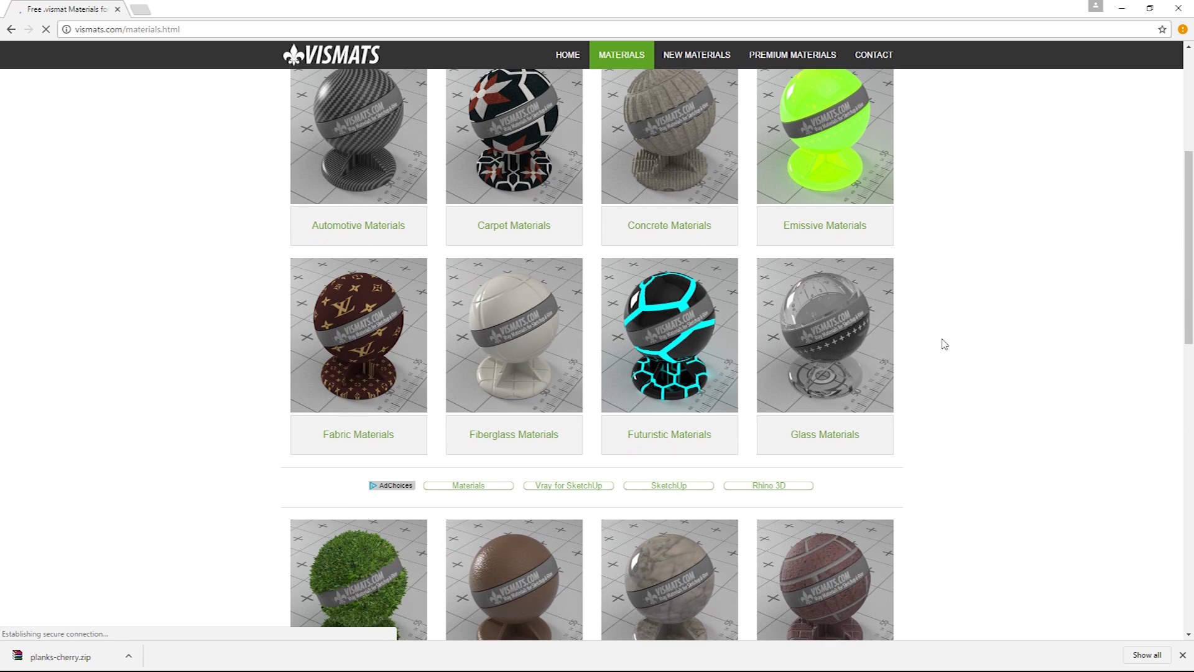
scroll(944, 344, down, 1)
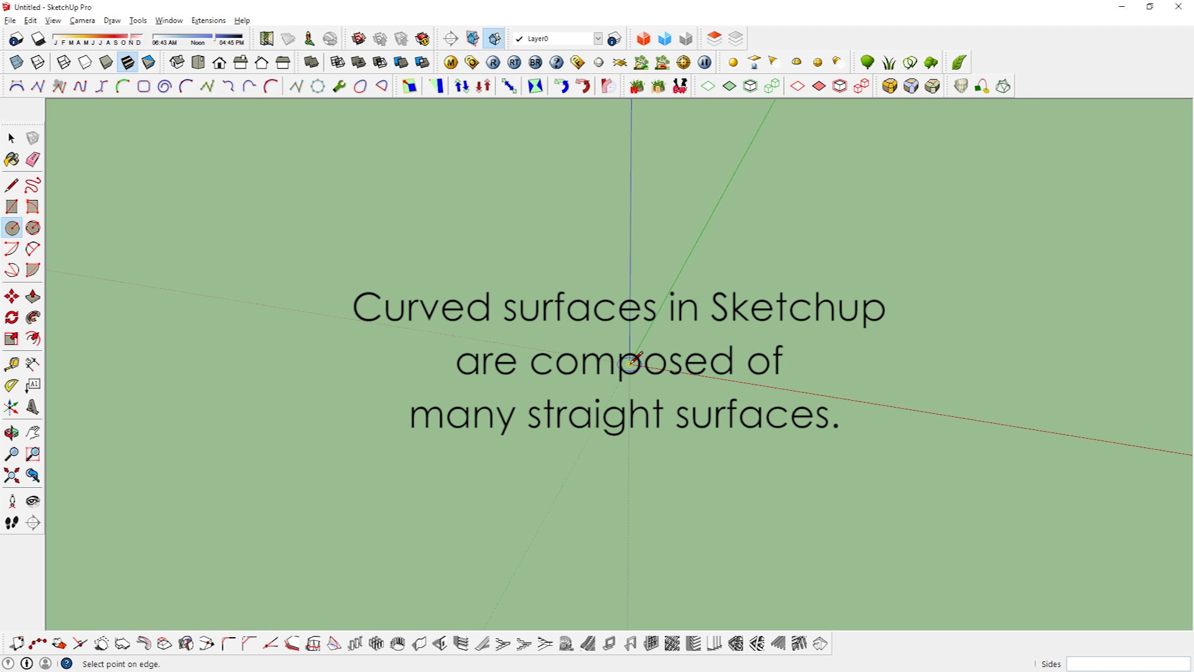
Complete the circle at the origin, select it, and display hidden geometry to reveal its faceted sides.
click(925, 377)
key(space)
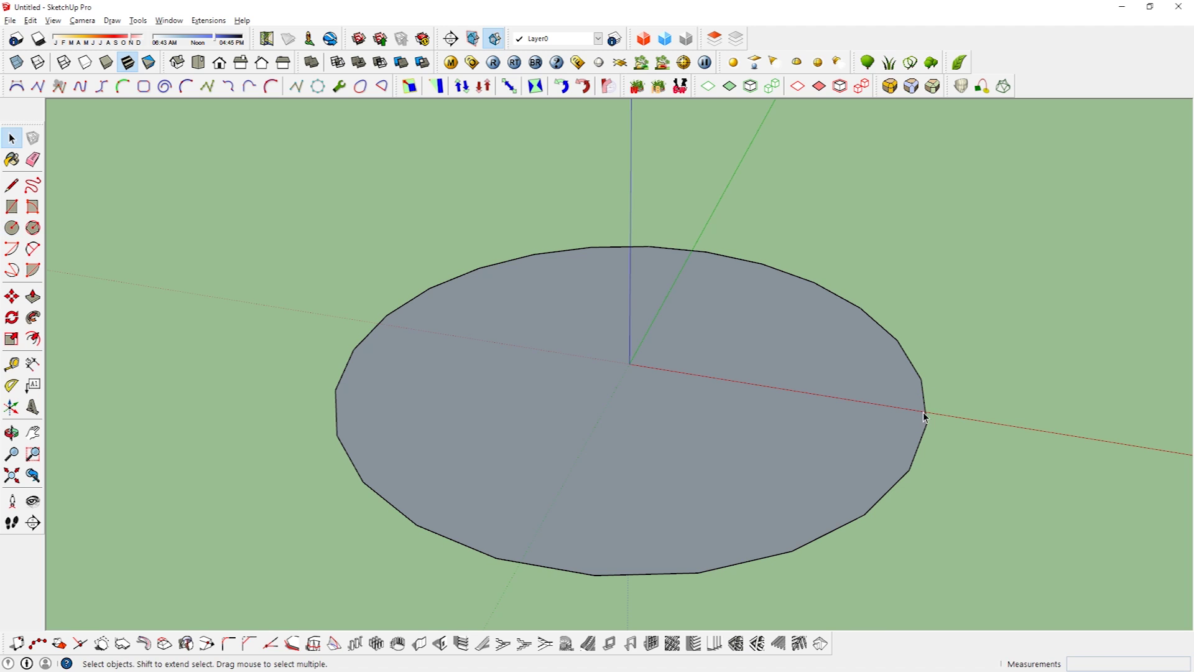
click(906, 356)
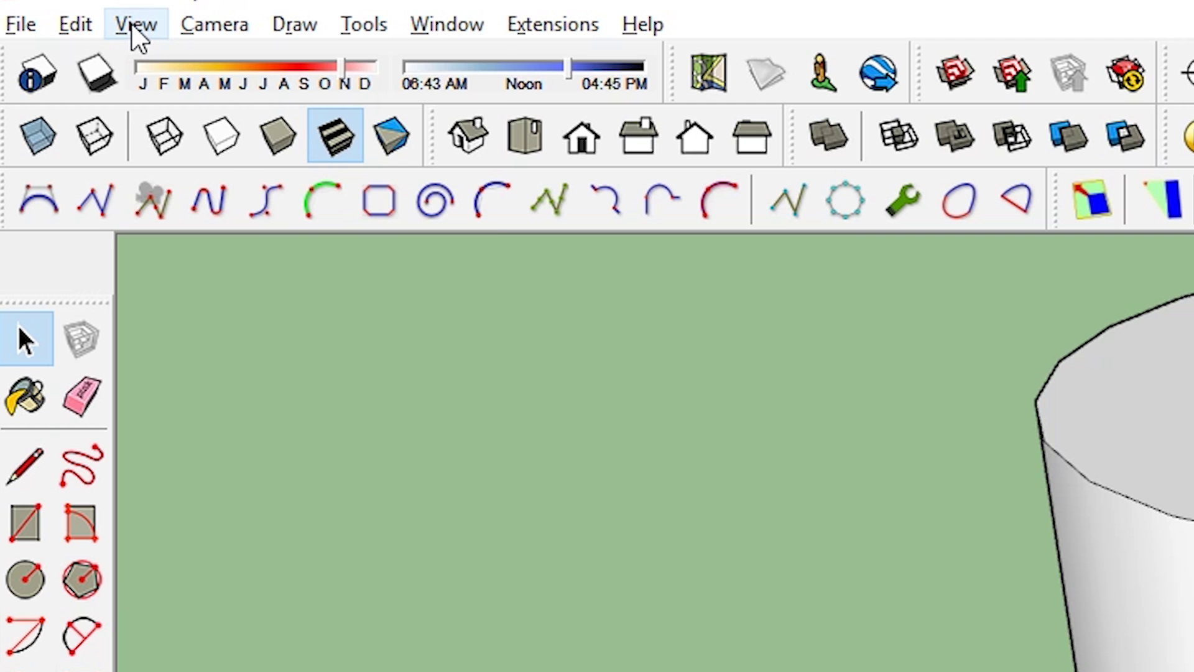
click(53, 22)
click(229, 160)
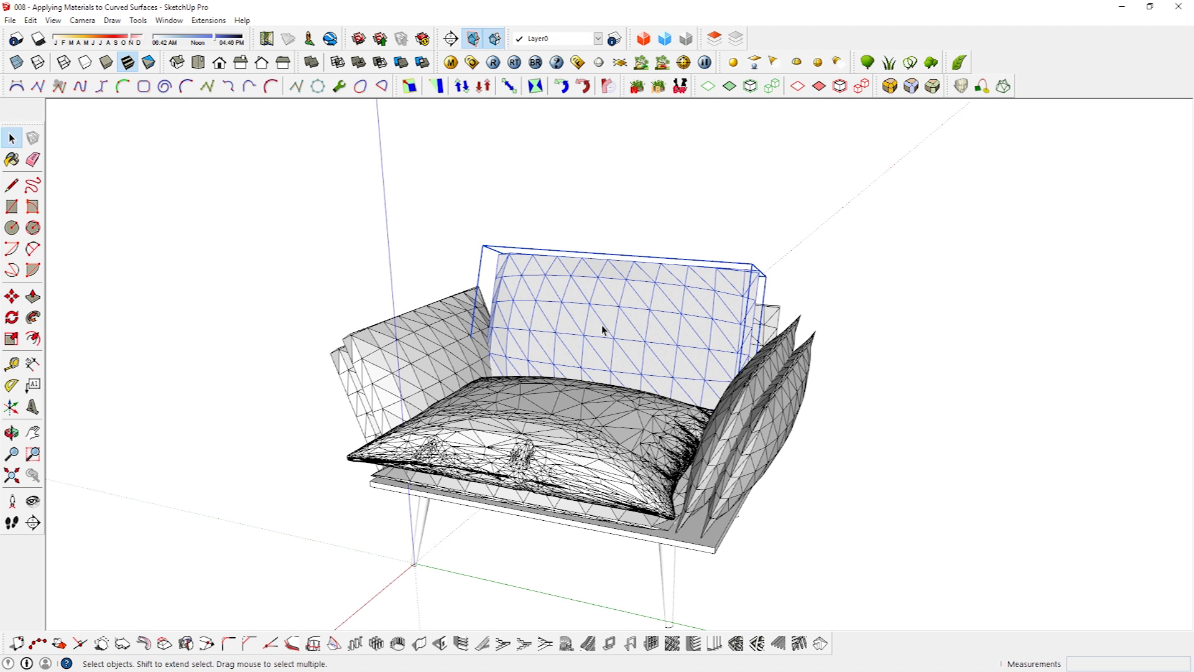
Paint four triangles of the chair backrest red.
double_click(603, 326)
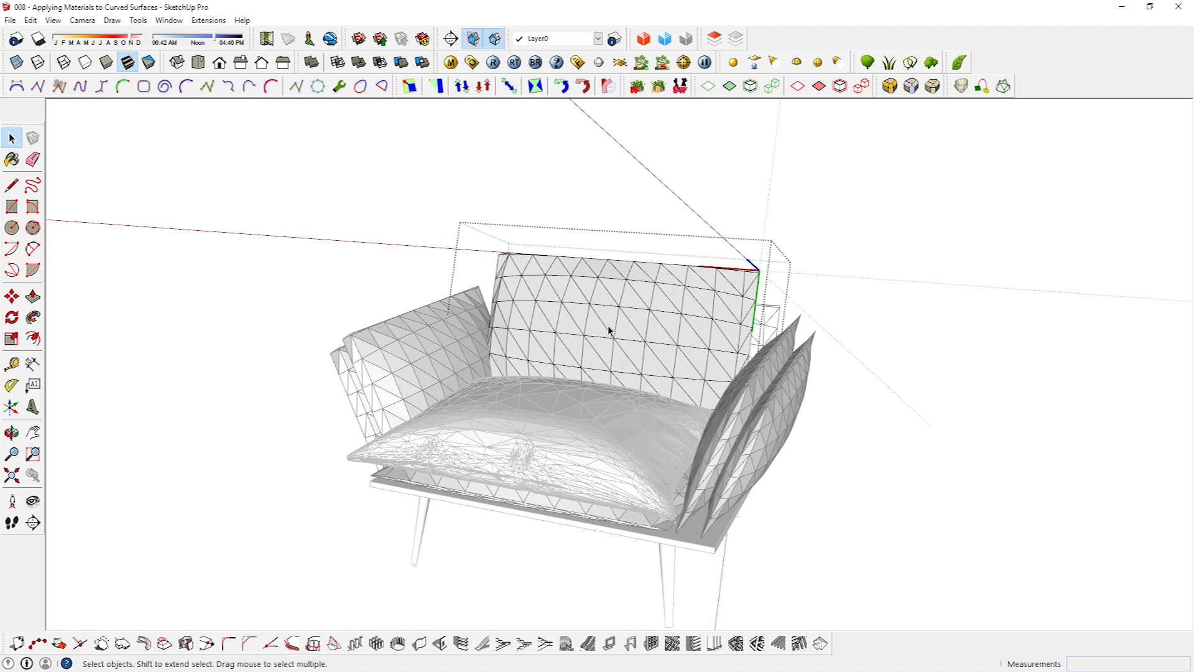
key(b)
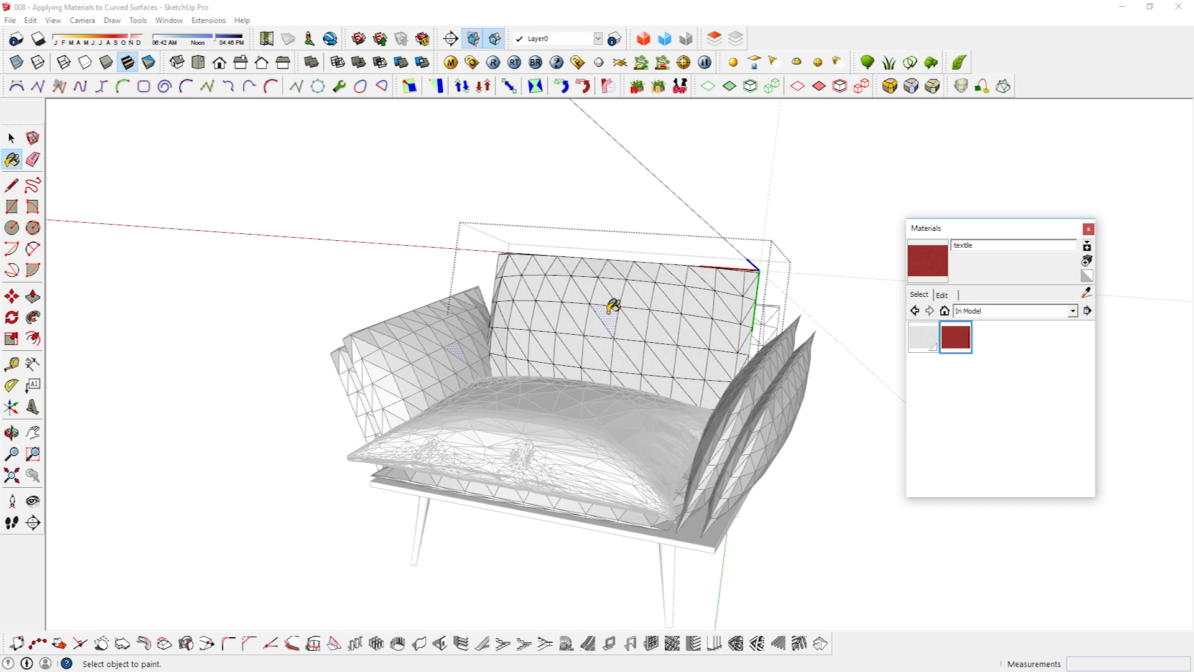
click(619, 314)
click(638, 295)
click(621, 286)
click(603, 303)
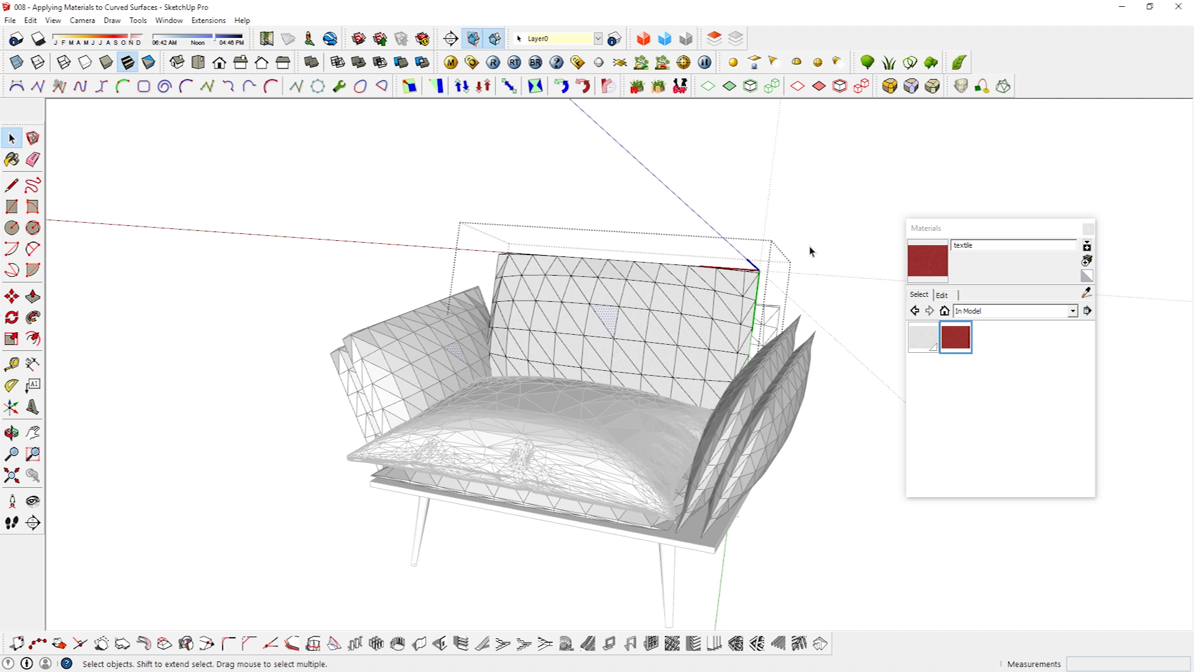
Soften the chair cushion's edges into a smooth surface and paint it with red textile.
click(860, 222)
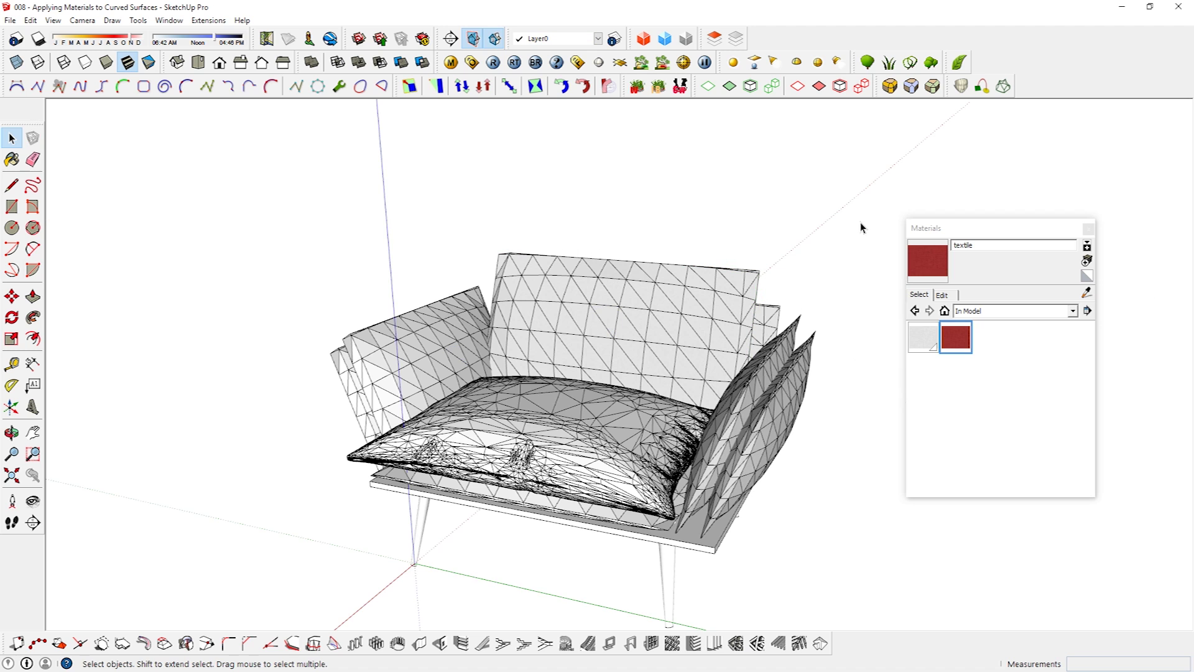
double_click(584, 432)
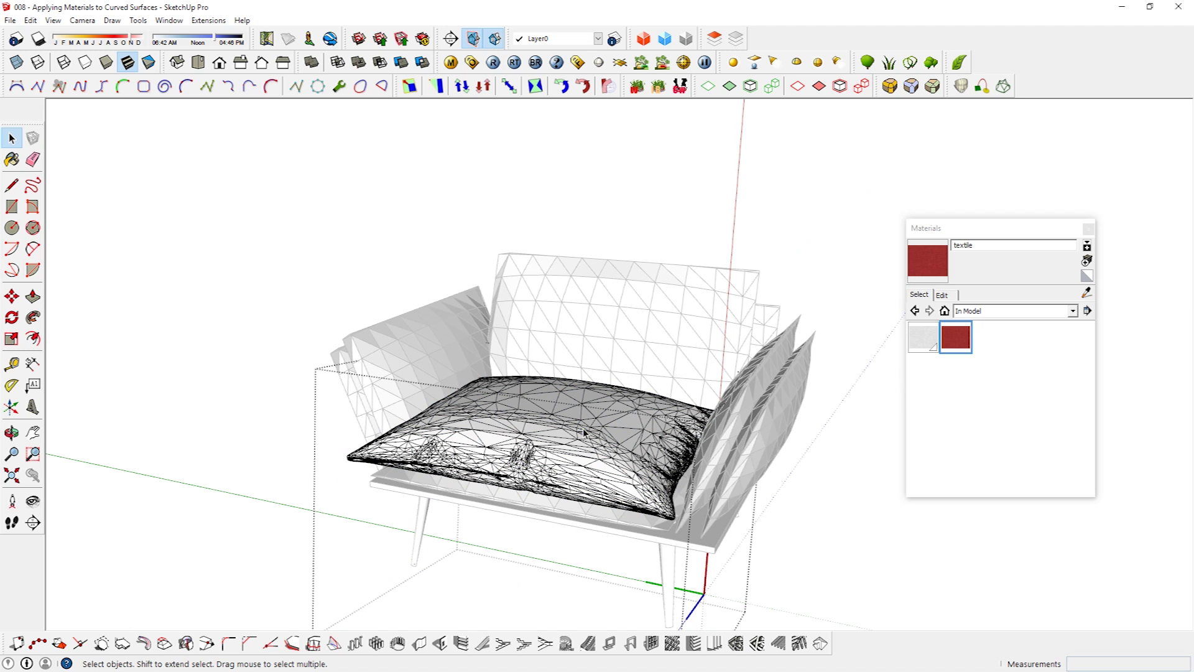
triple_click(548, 420)
right_click(548, 420)
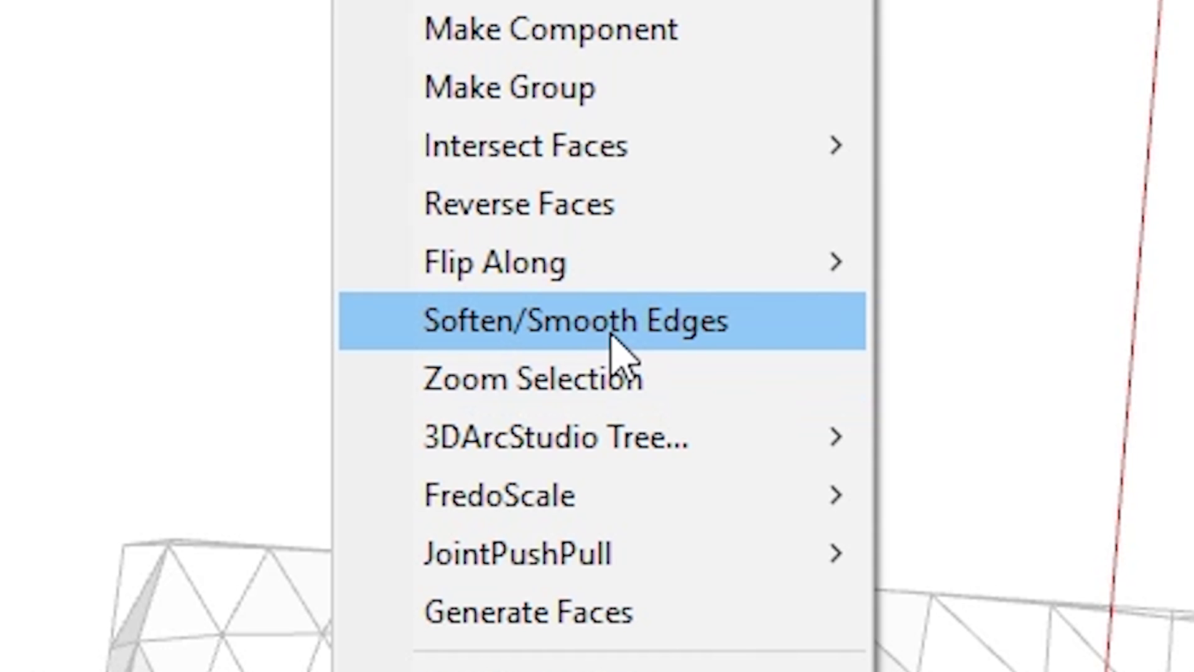
click(612, 339)
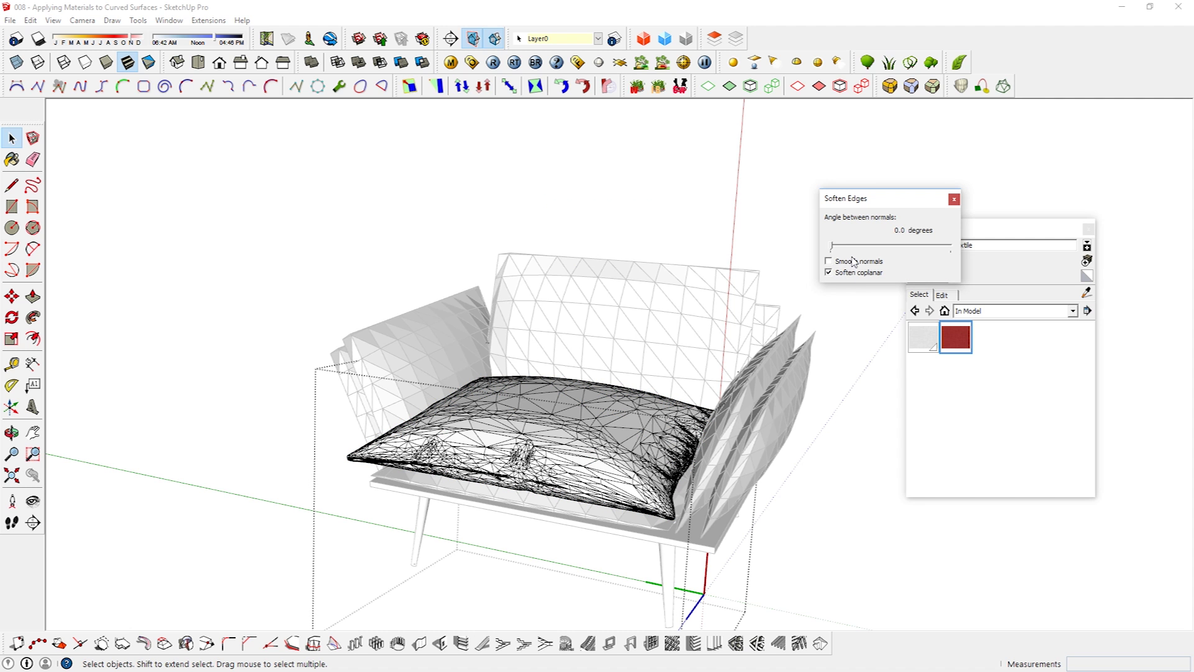
mouse_move(833, 246)
mouse_down()
mouse_move(865, 247)
mouse_move(856, 246)
mouse_up()
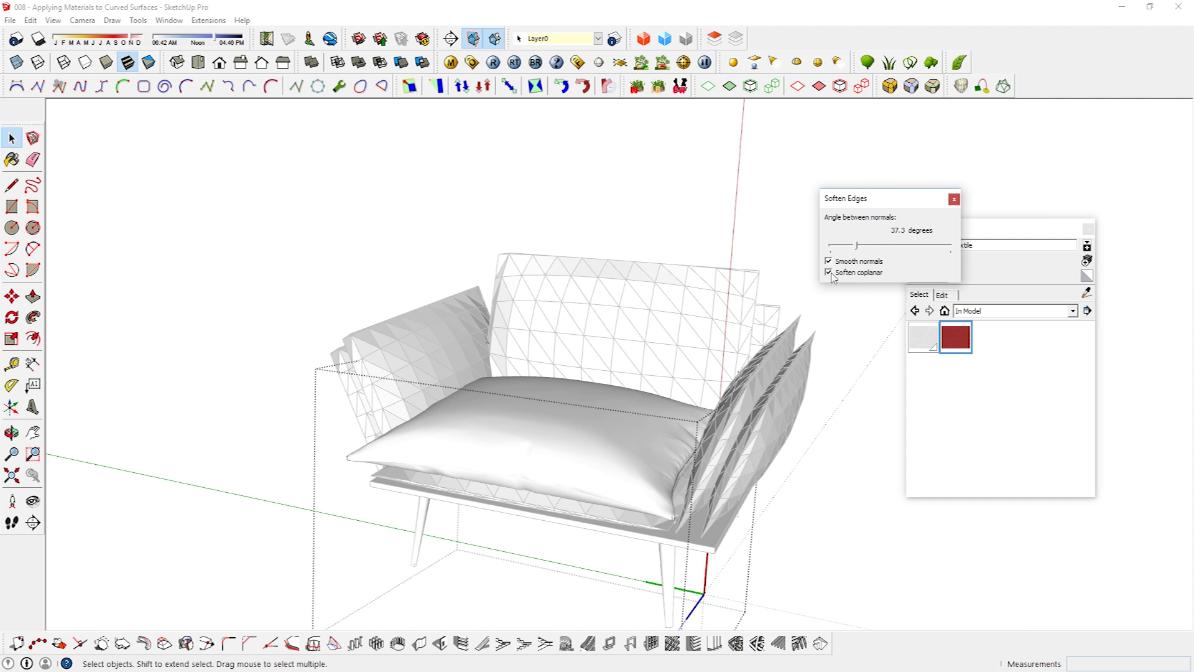
click(954, 199)
click(956, 339)
click(626, 425)
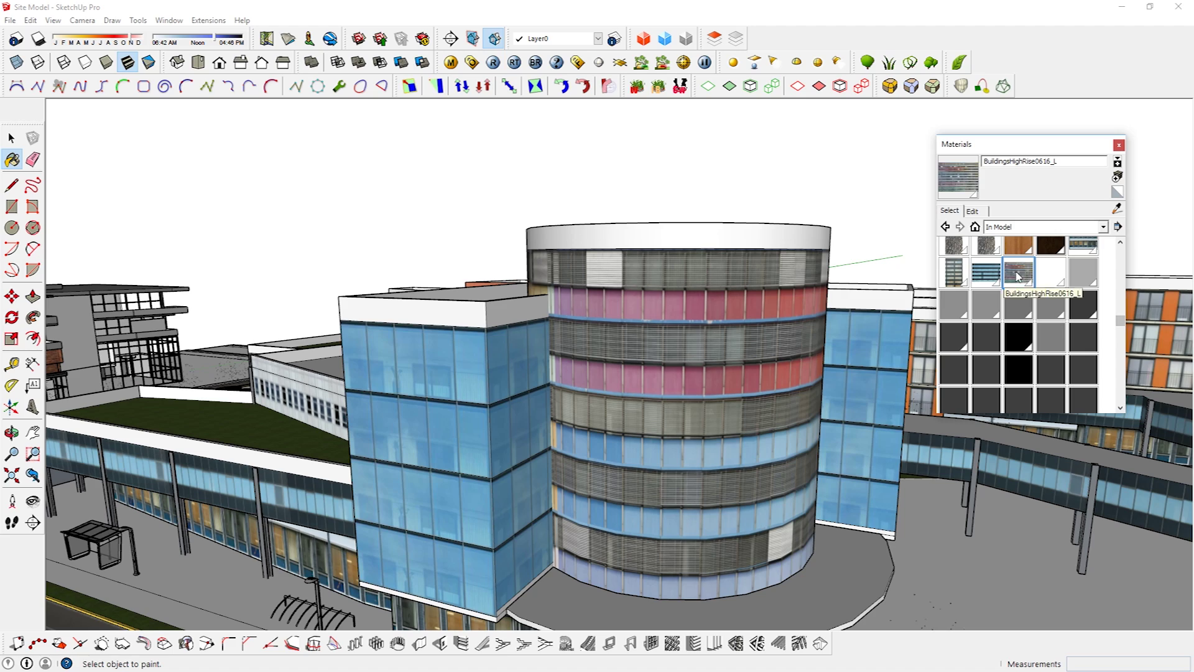
Paint four tower facade faces with the BuildingsHighRise texture.
click(512, 429)
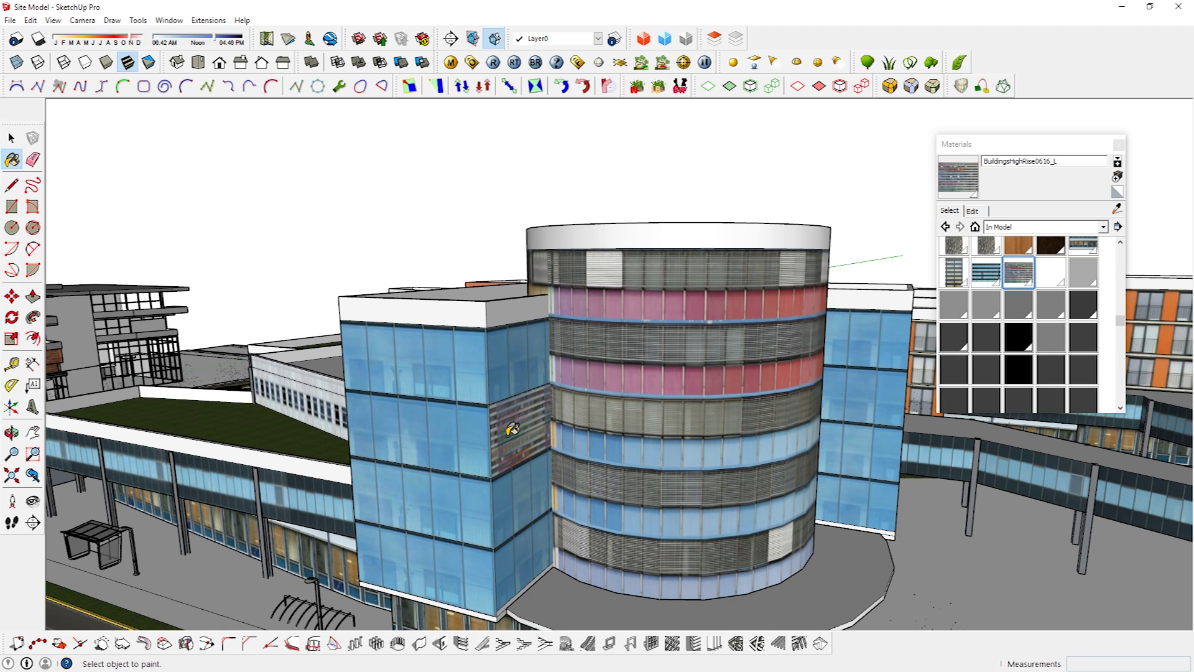
click(461, 438)
click(435, 502)
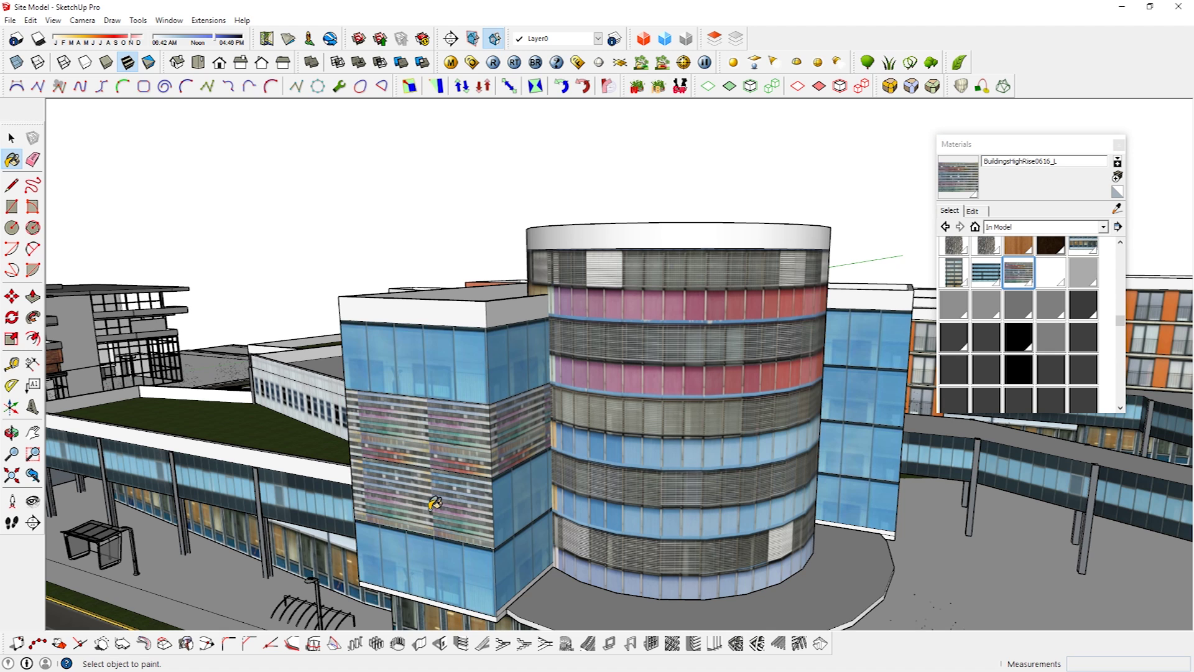
click(442, 558)
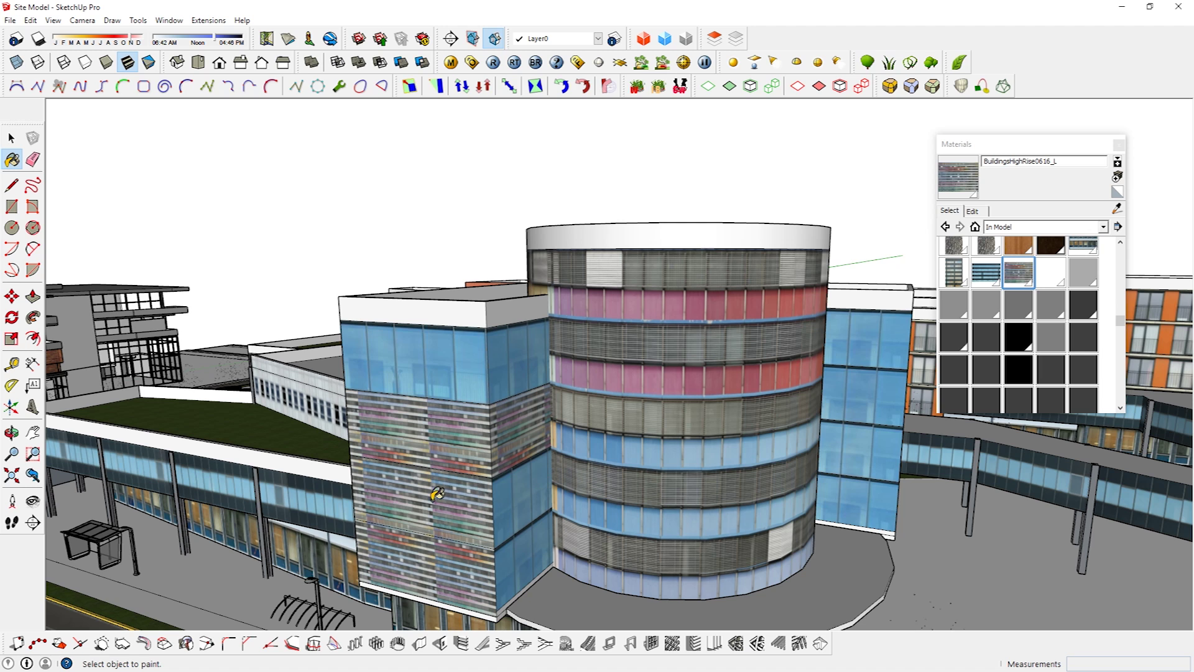
Enter texture positioning and anchor the facade texture at the face's bottom-left corner.
key(space)
right_click(447, 564)
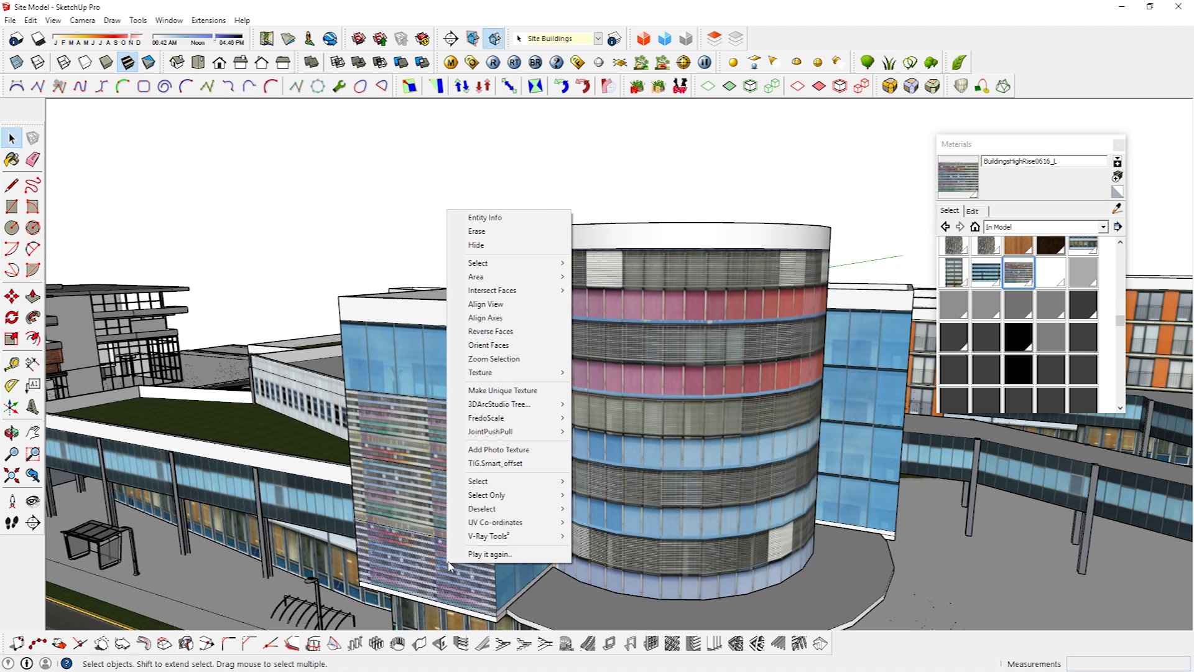
mouse_move(519, 375)
click(606, 378)
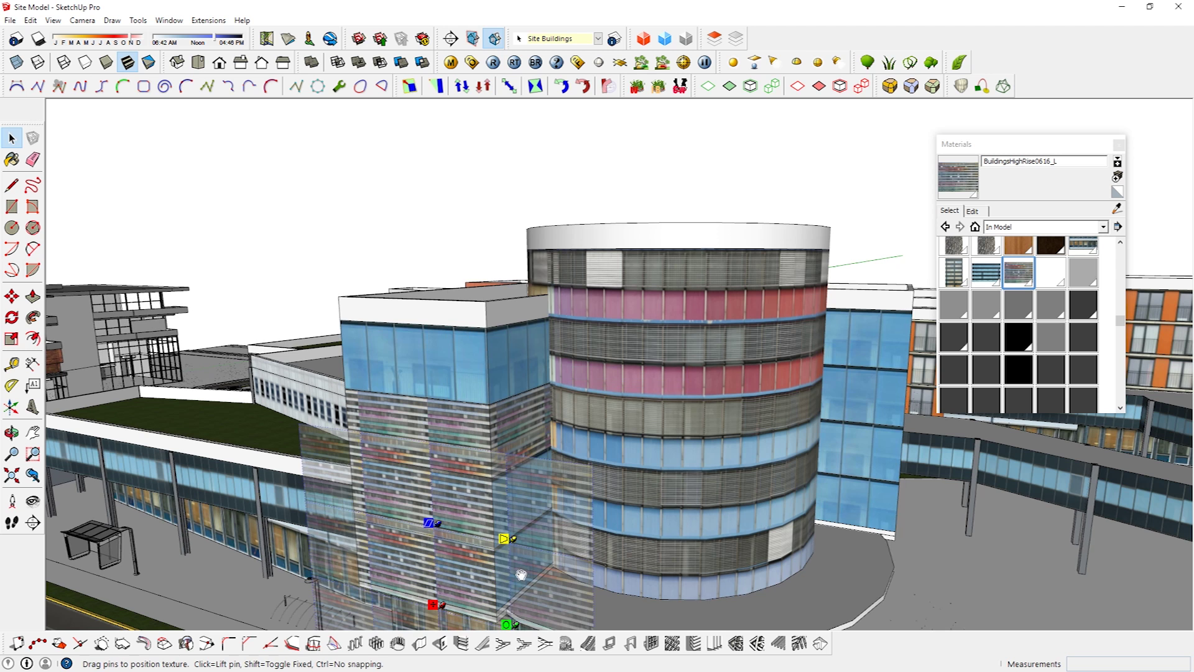
scroll(615, 559, up, 3)
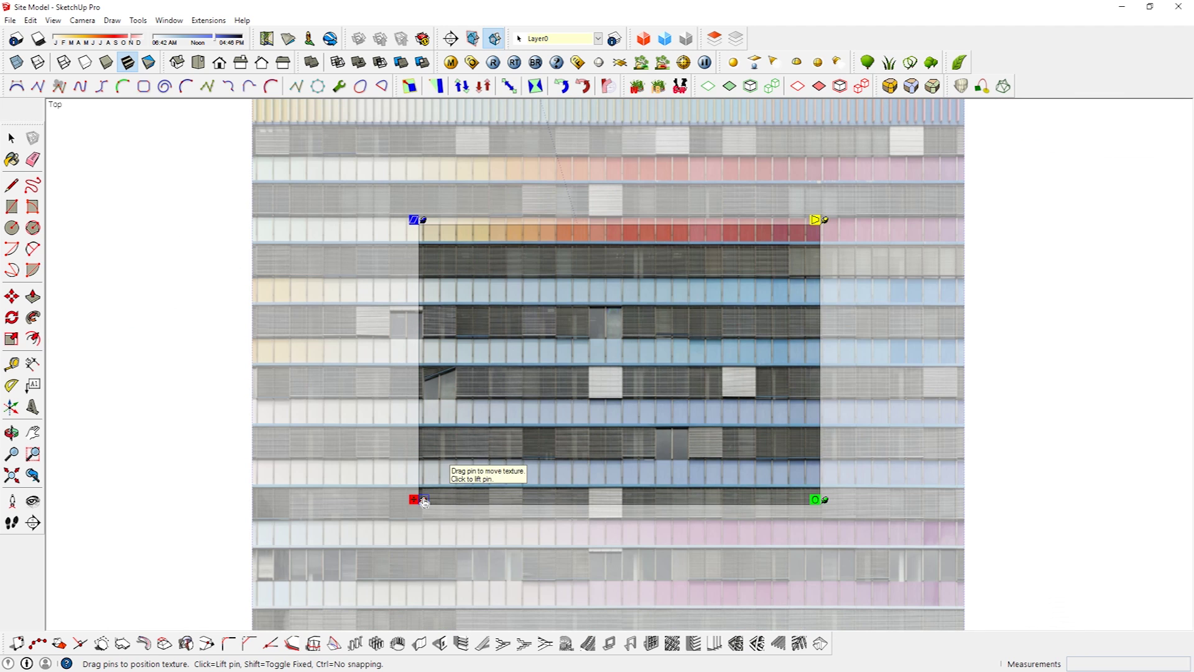
drag(418, 499, 797, 443)
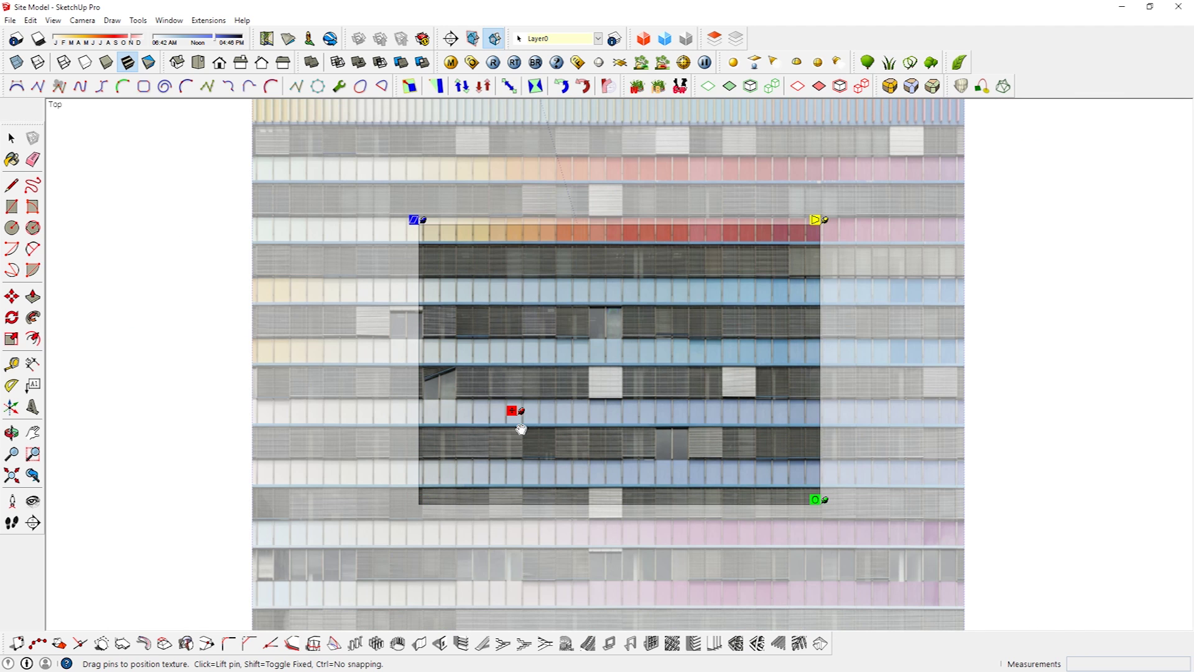
drag(523, 415, 415, 499)
mouse_move(816, 498)
mouse_down()
mouse_move(754, 498)
mouse_move(816, 498)
mouse_up()
Fine-tune the facade texture pins, shifting, narrowing and stretching it to fit the face.
drag(823, 221, 713, 225)
key(ctrl+z)
mouse_move(416, 499)
mouse_down()
mouse_move(543, 501)
mouse_move(427, 501)
mouse_up()
mouse_move(825, 500)
mouse_down()
mouse_move(719, 499)
mouse_move(820, 499)
mouse_up()
mouse_move(416, 231)
mouse_down()
mouse_move(413, 272)
mouse_move(416, 222)
mouse_move(510, 222)
mouse_move(416, 221)
mouse_up()
drag(822, 225, 941, 224)
key(Escape)
right_click(653, 350)
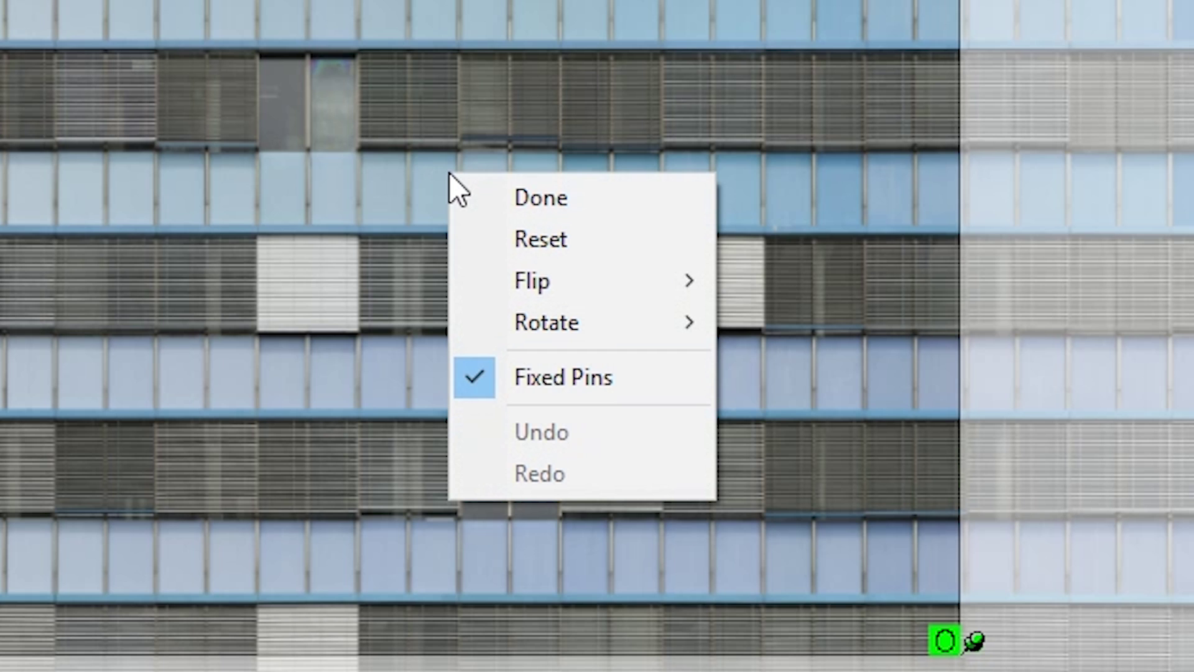
Finish the facade texture, then paint the white panel with the sampled wood doors photo.
click(541, 198)
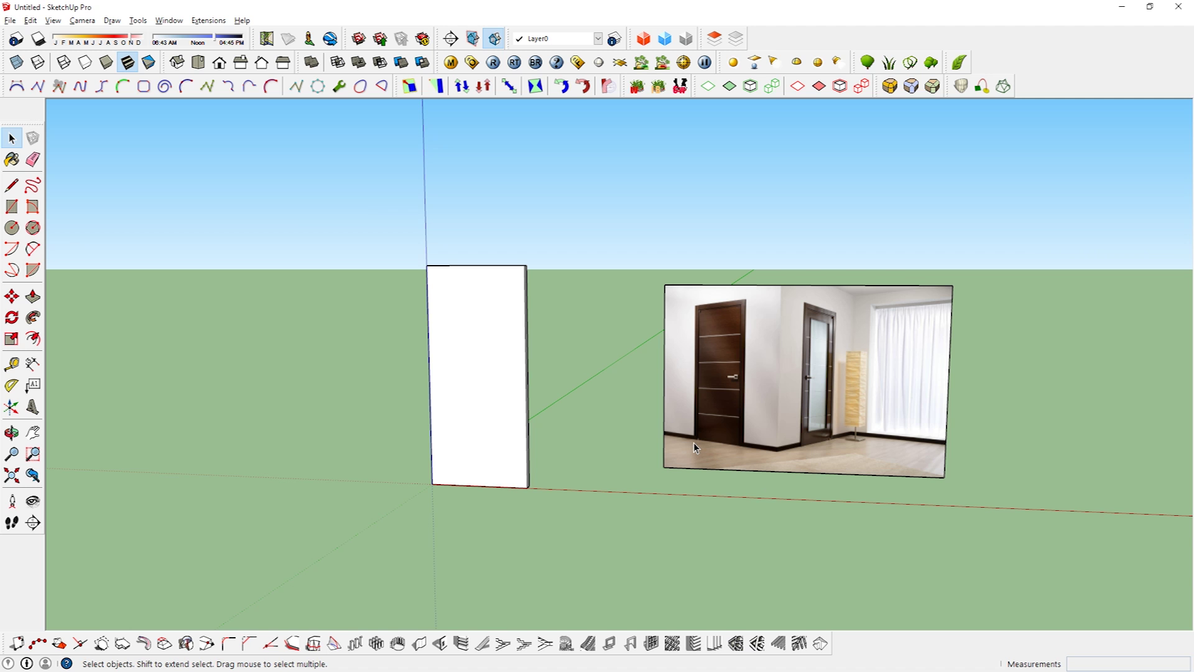
scroll(692, 443, up, 3)
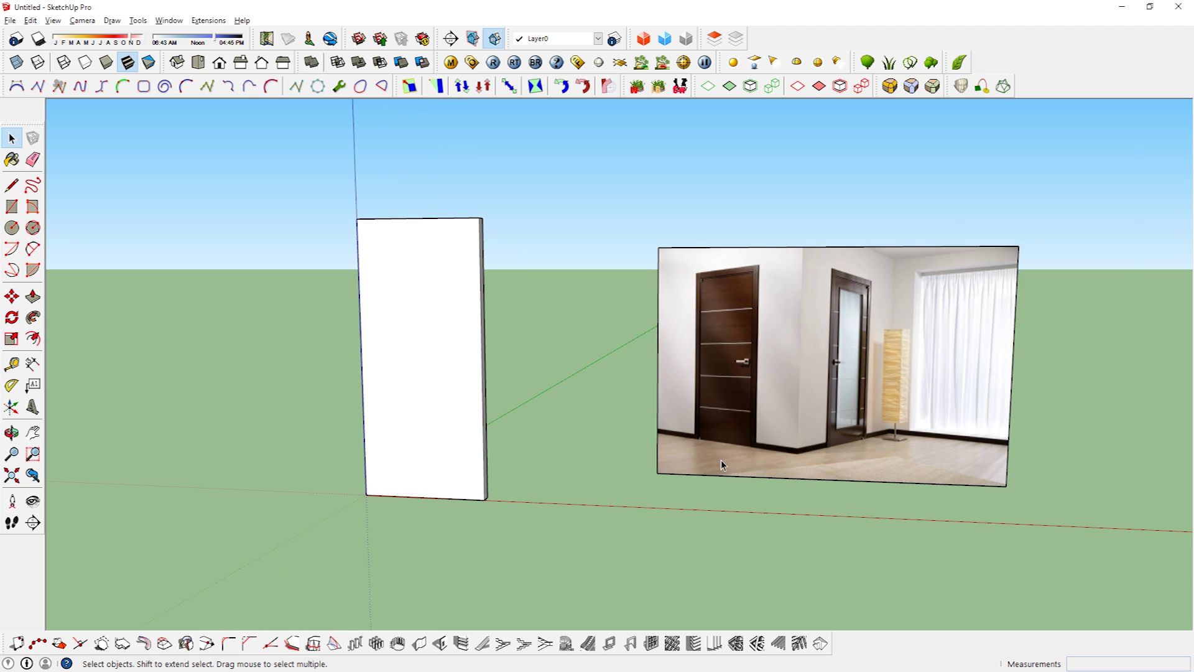
key(b)
key(alt)
alt+click(766, 345)
click(454, 330)
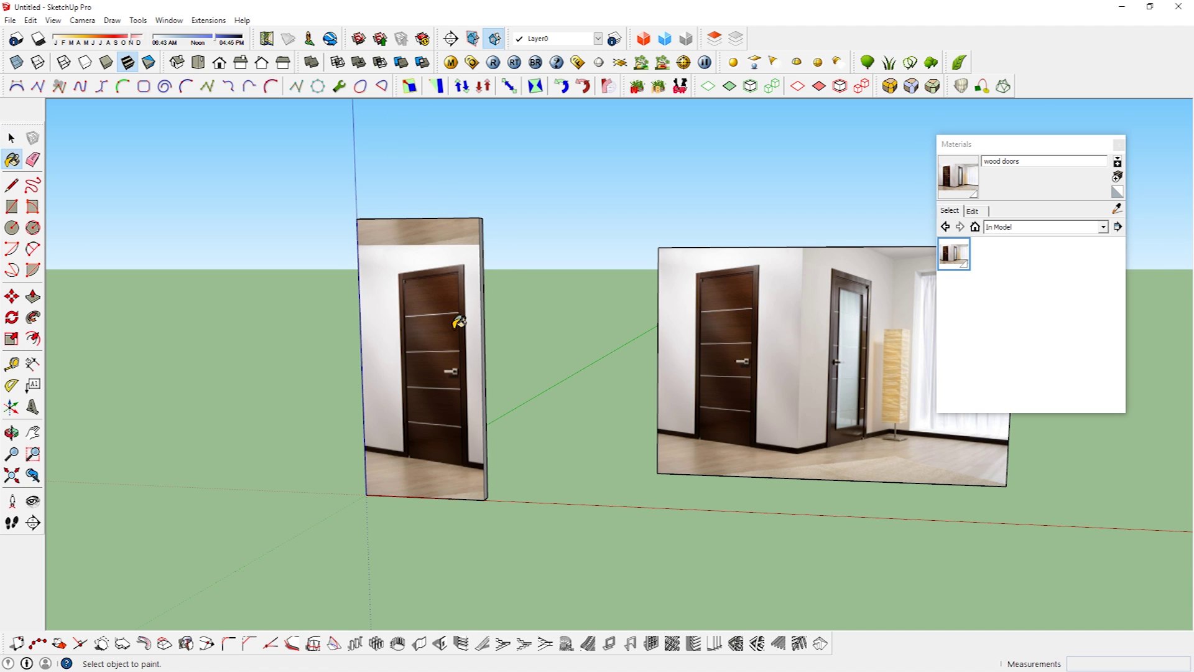
key(space)
Start positioning the door panel's texture and turn off Fixed Pins.
scroll(393, 327, up, 2)
scroll(394, 328, up, 1)
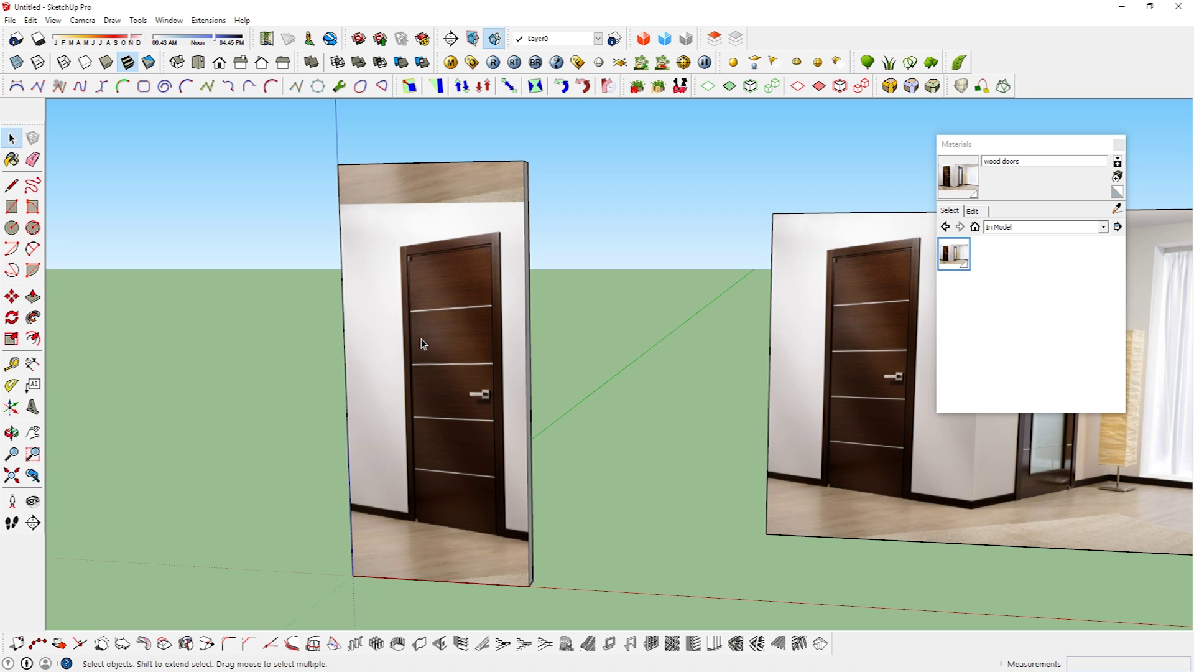
right_click(437, 319)
mouse_move(492, 481)
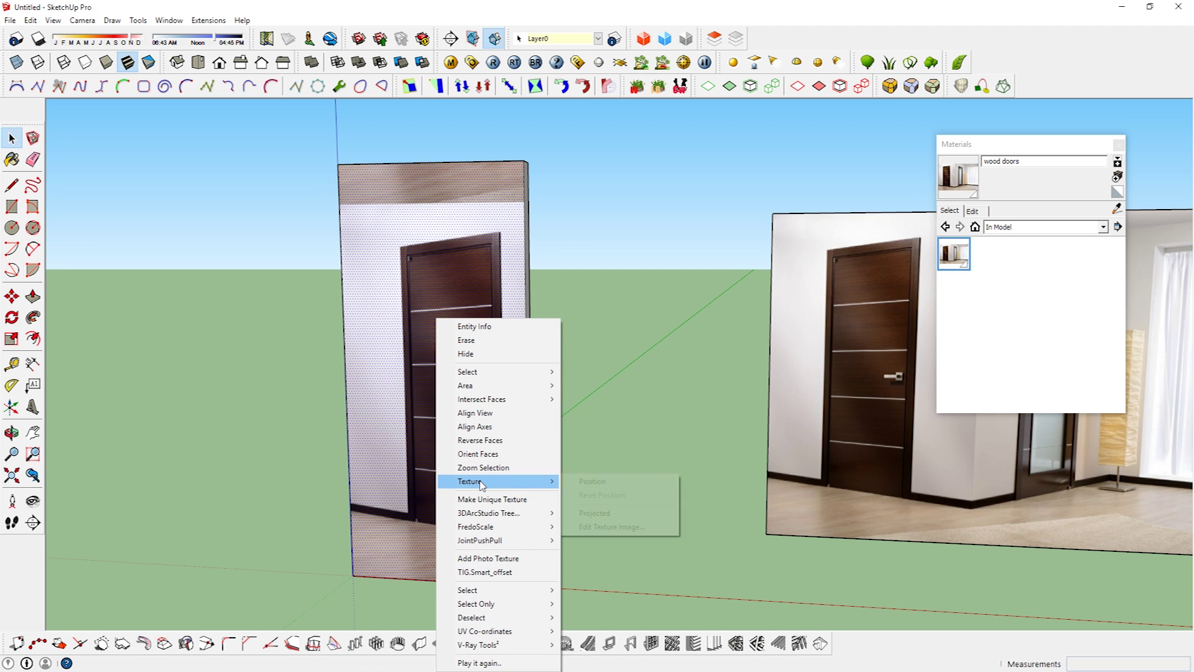
click(599, 485)
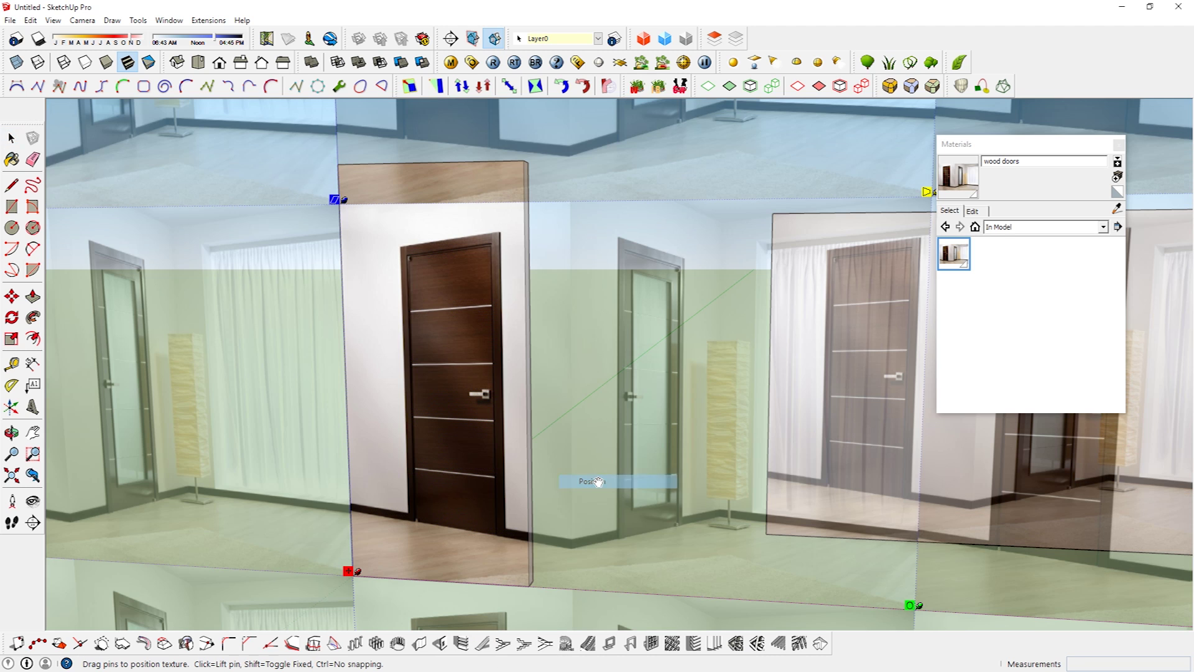
right_click(452, 463)
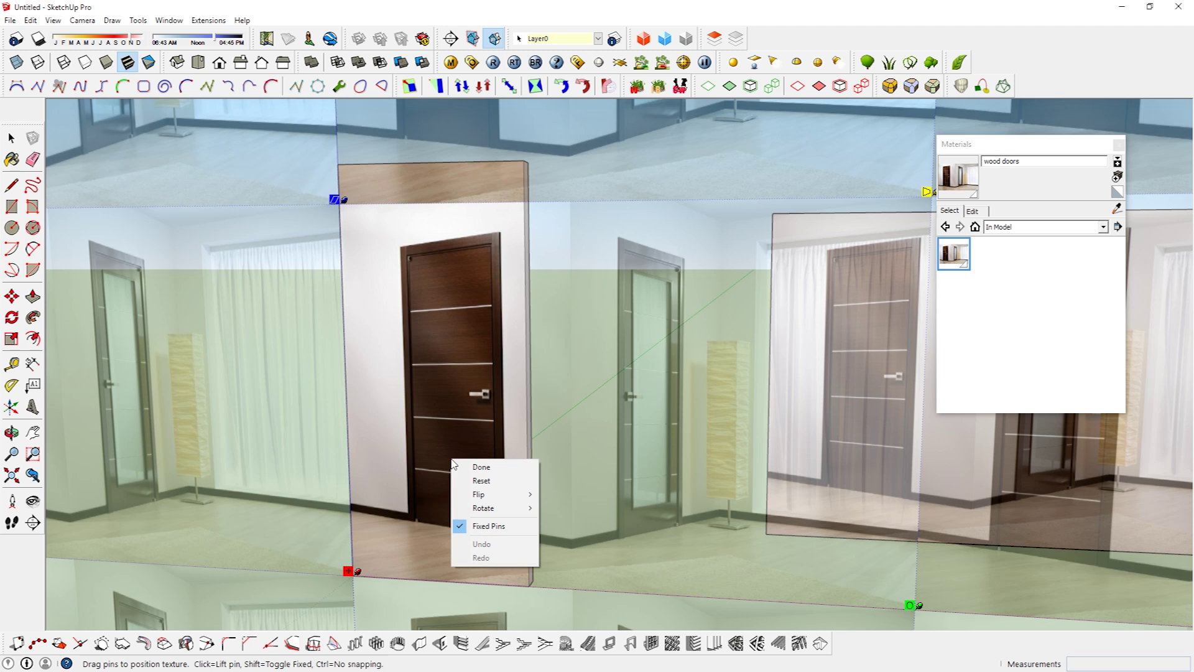
click(484, 528)
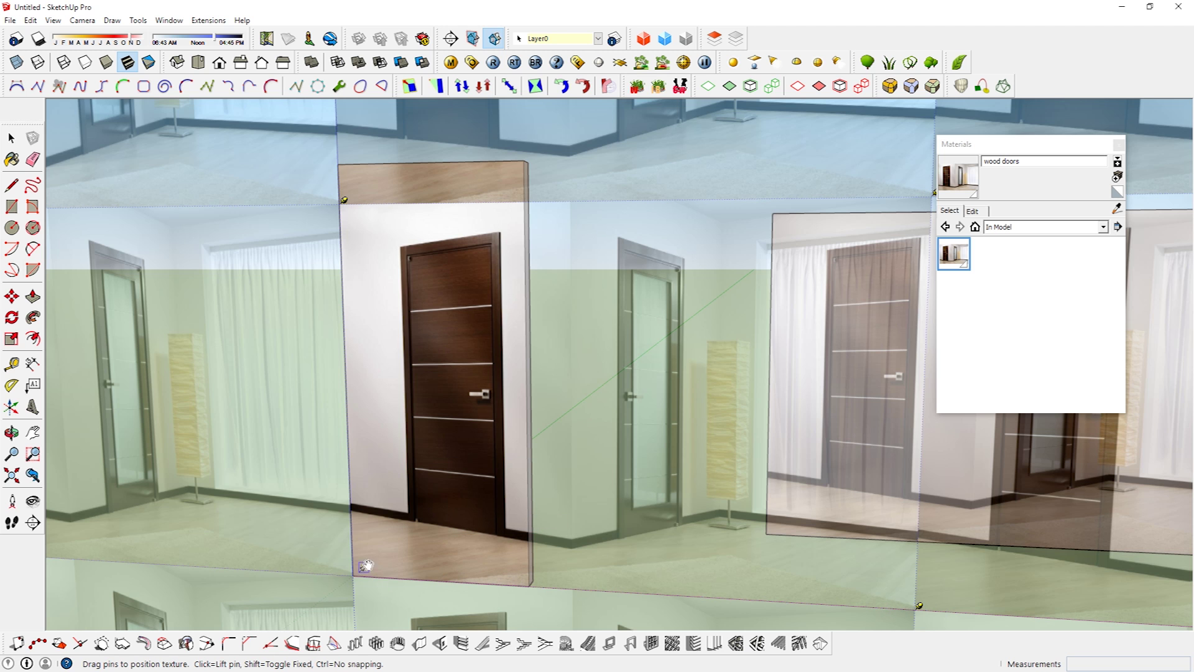
Drag the free pins to the panel corners so the door alone fills it.
drag(366, 566, 585, 257)
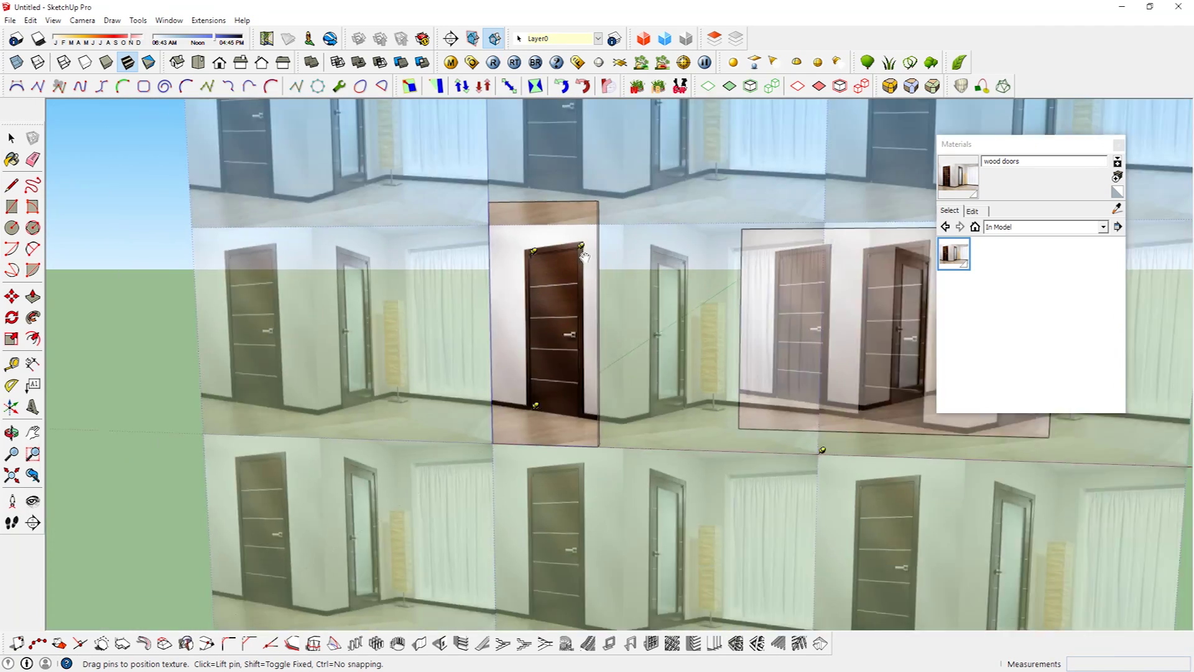
scroll(585, 257, down, 2)
scroll(592, 389, up, 8)
drag(592, 389, 655, 501)
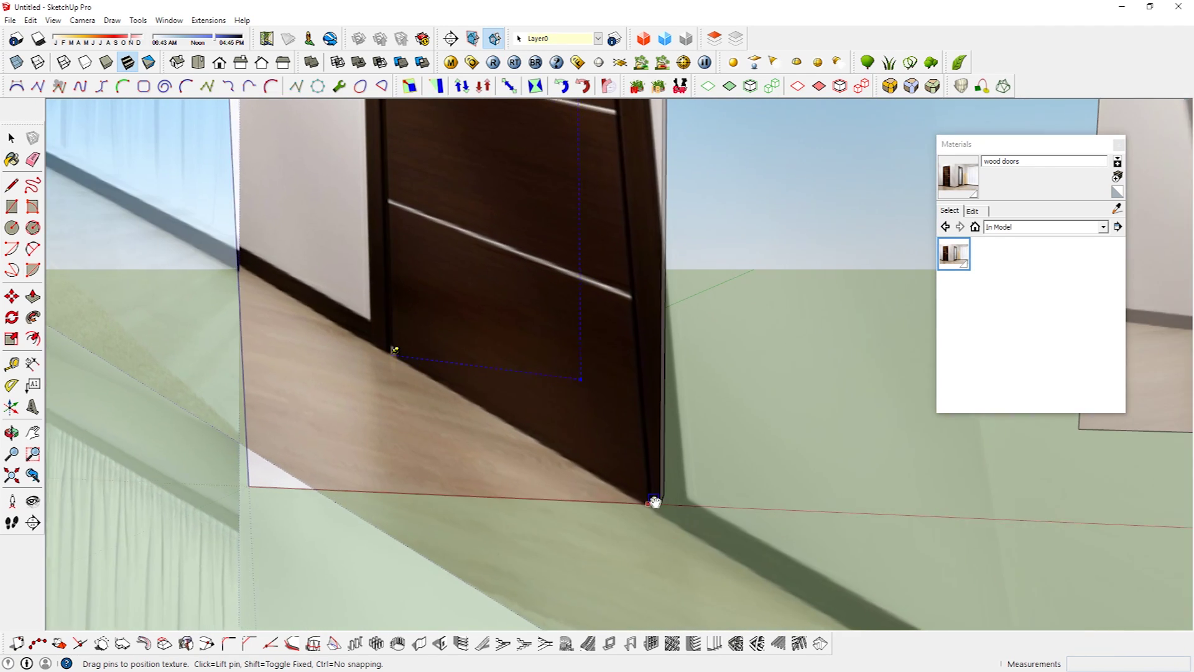
drag(395, 351, 245, 480)
scroll(245, 480, down, 5)
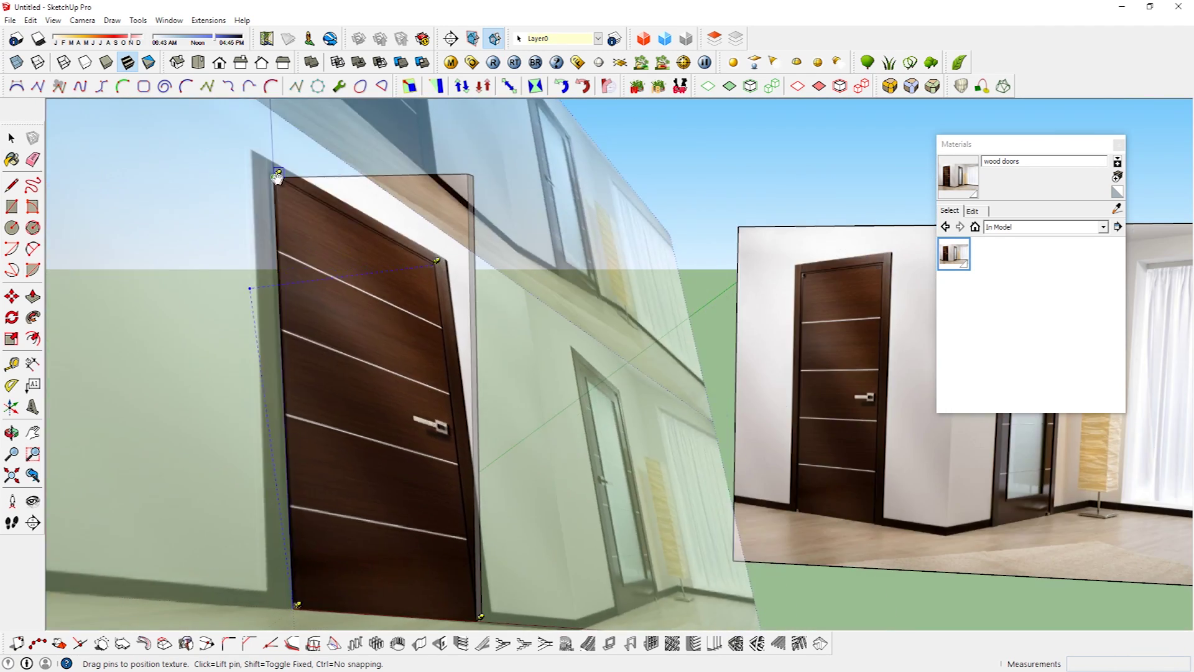
drag(437, 260, 473, 177)
click(644, 209)
scroll(644, 209, down, 2)
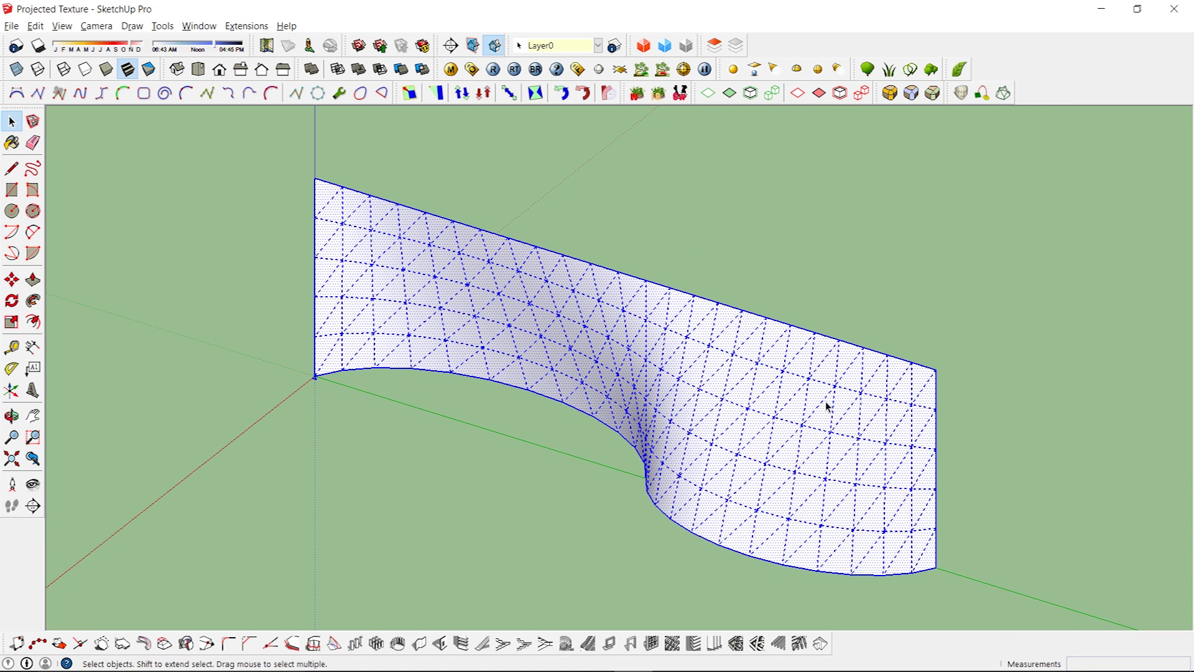
Paint the ArchInspirations logo material from the in-model materials onto the curved wall.
key(b)
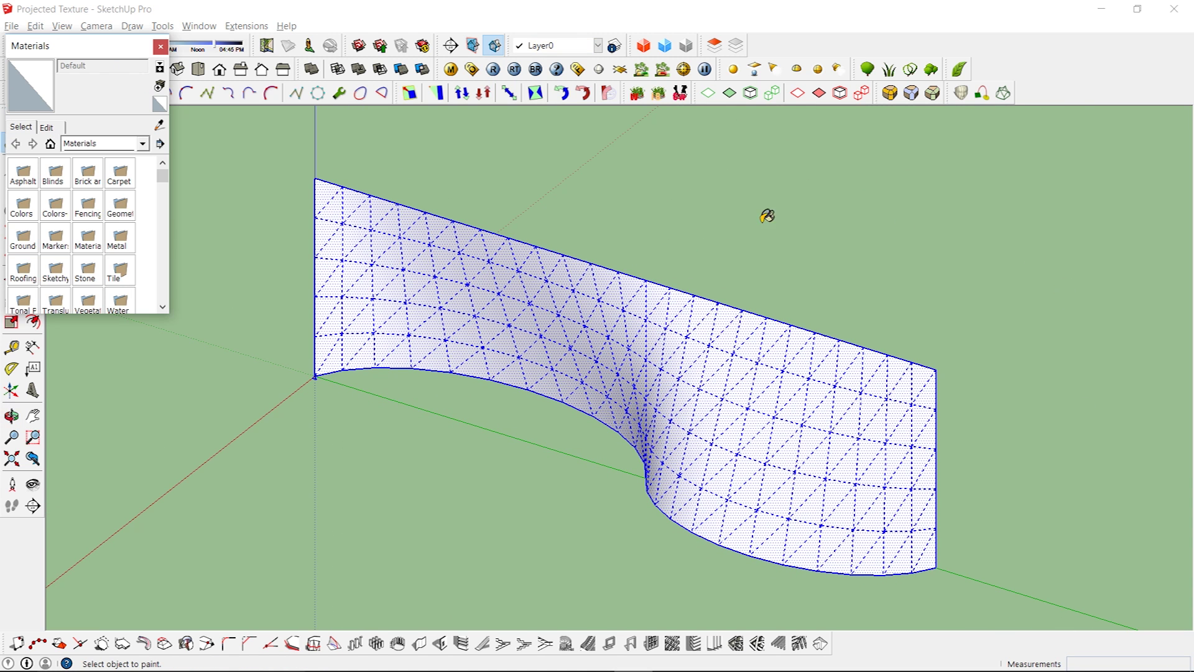
click(51, 143)
click(23, 173)
click(520, 315)
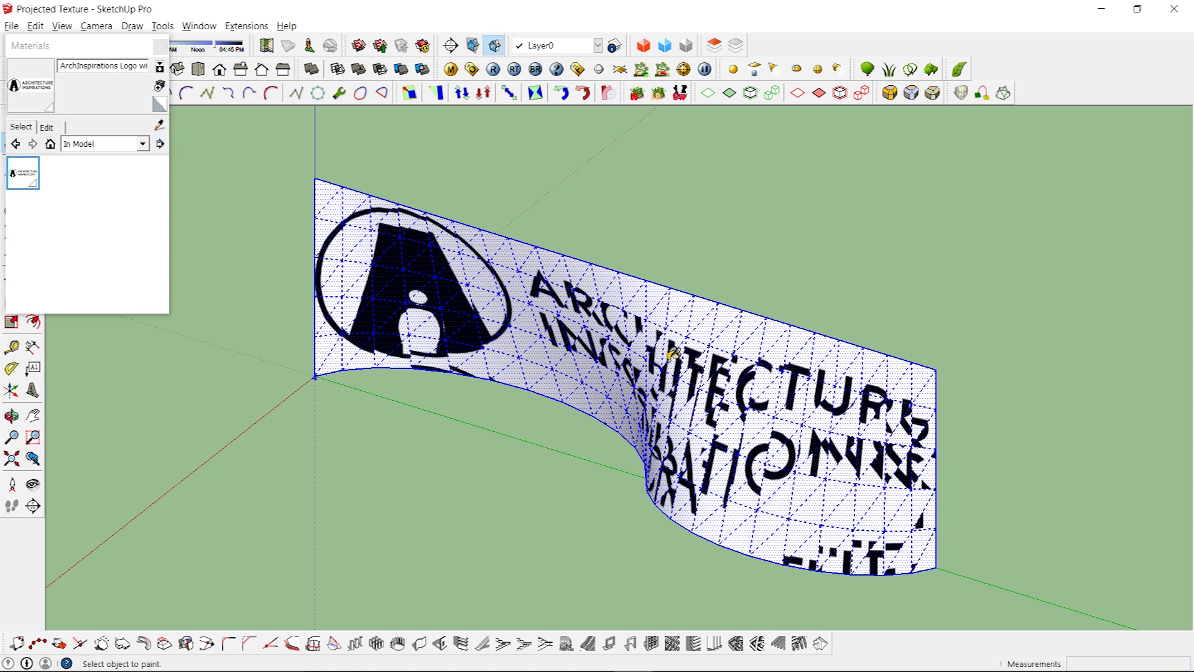
key(space)
click(849, 255)
click(160, 46)
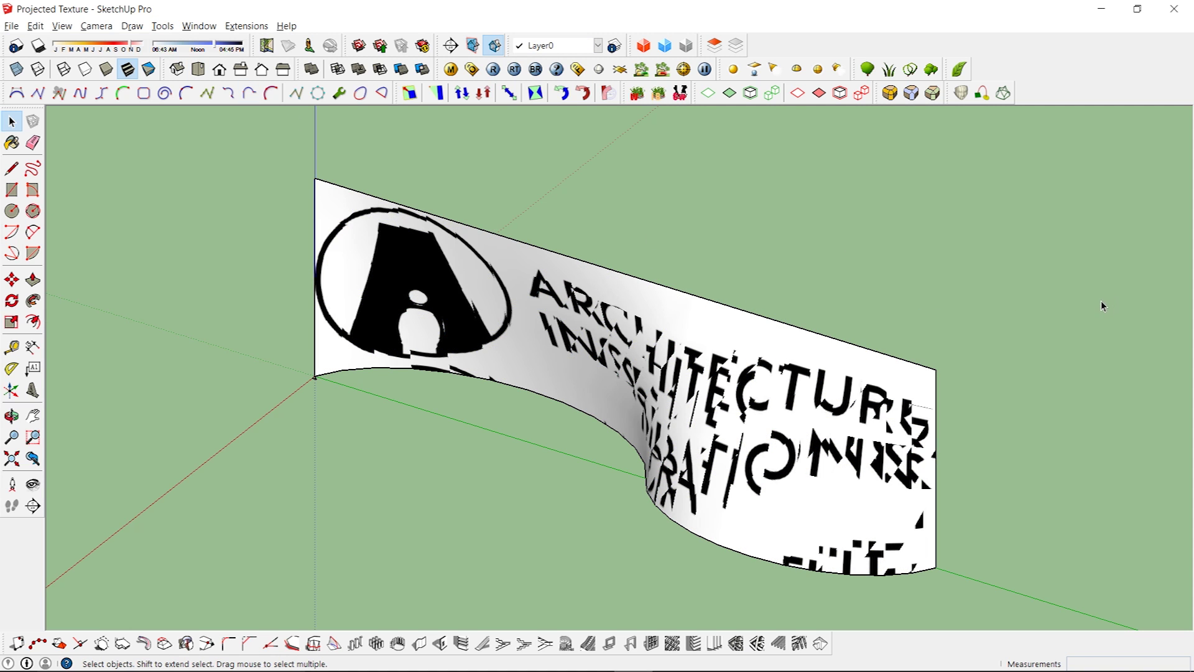
Draw a new flat wall face beside the curved wall with the Line tool.
scroll(827, 512, down, 2)
key(l)
click(869, 468)
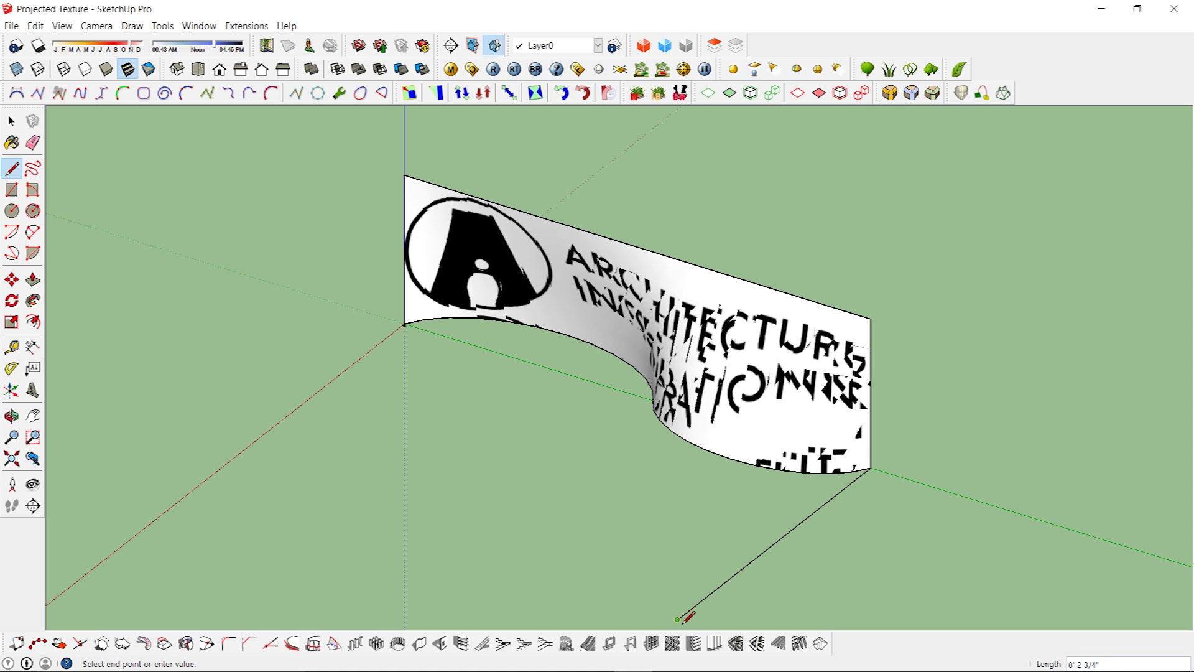
click(678, 619)
click(678, 471)
click(212, 327)
click(211, 477)
click(678, 618)
key(space)
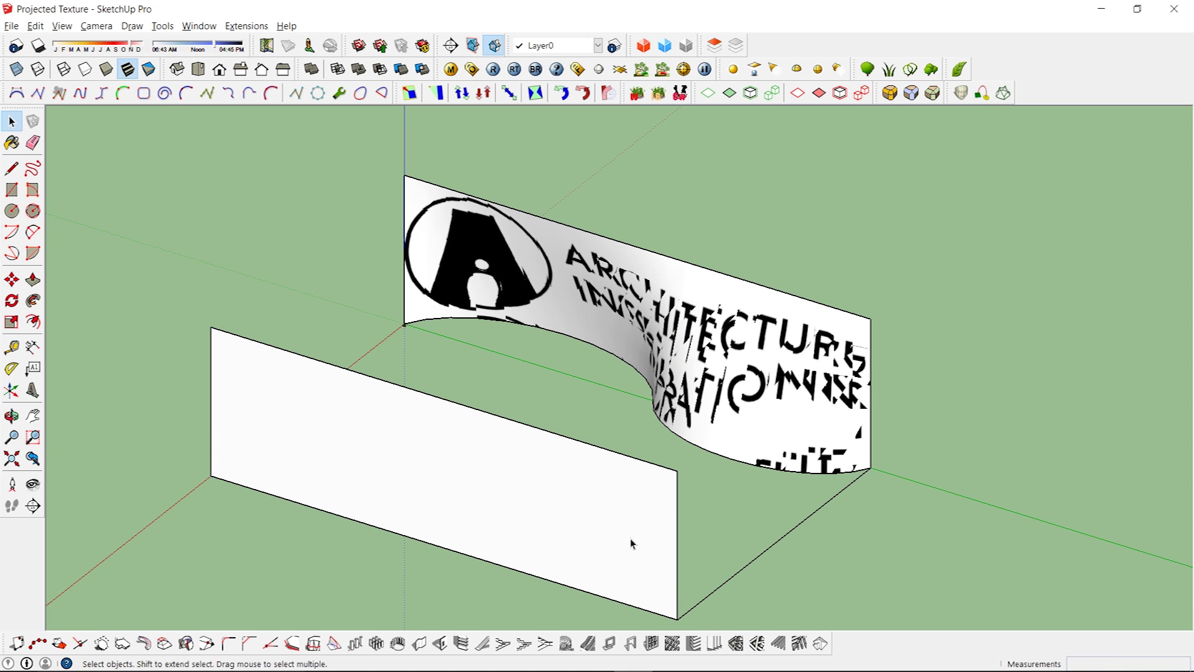
Paint the flat wall with the logo, make it Projected, and sample it onto the curved wall.
key(b)
click(326, 439)
key(space)
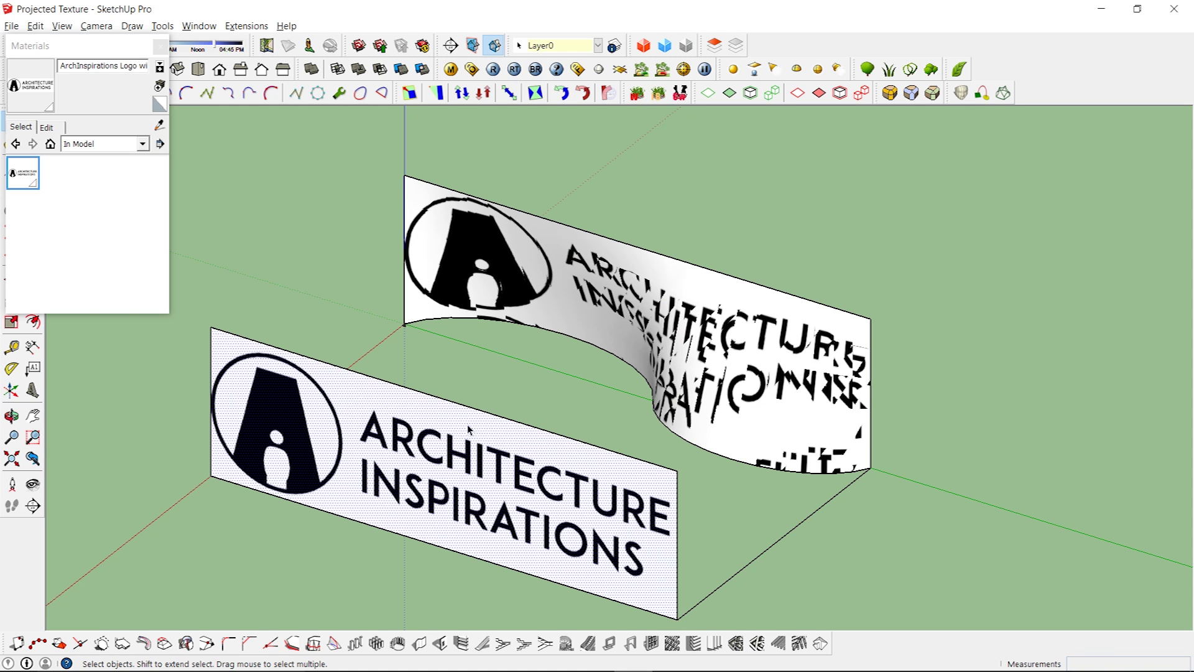
right_click(455, 472)
mouse_move(528, 261)
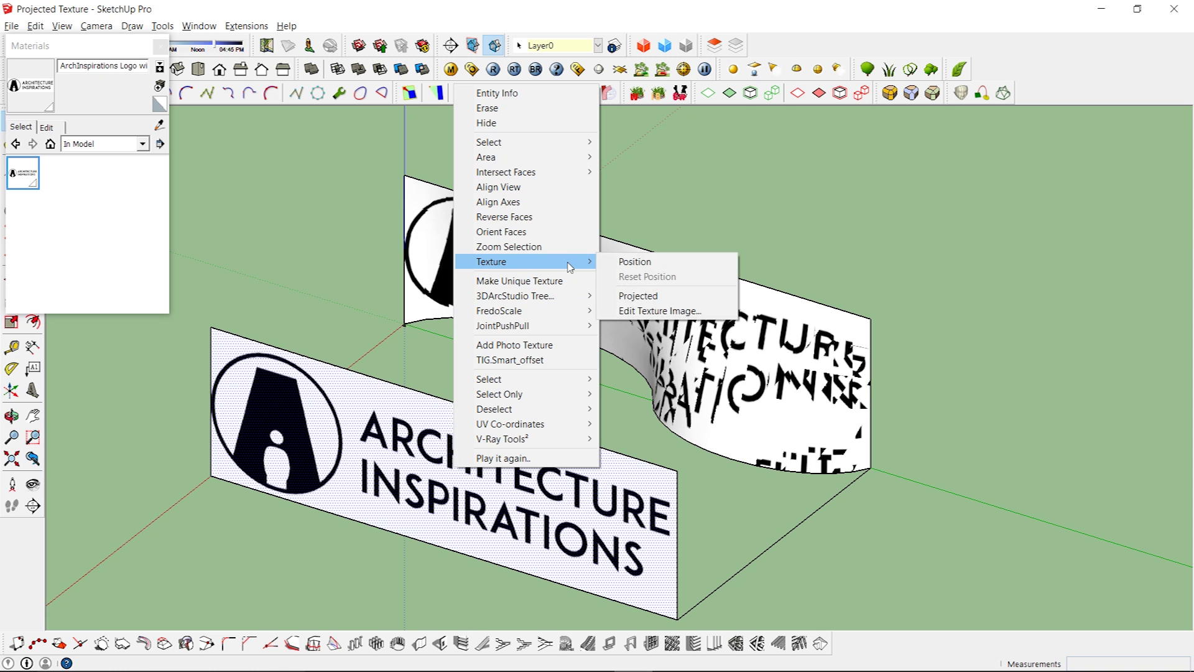
click(641, 296)
click(160, 124)
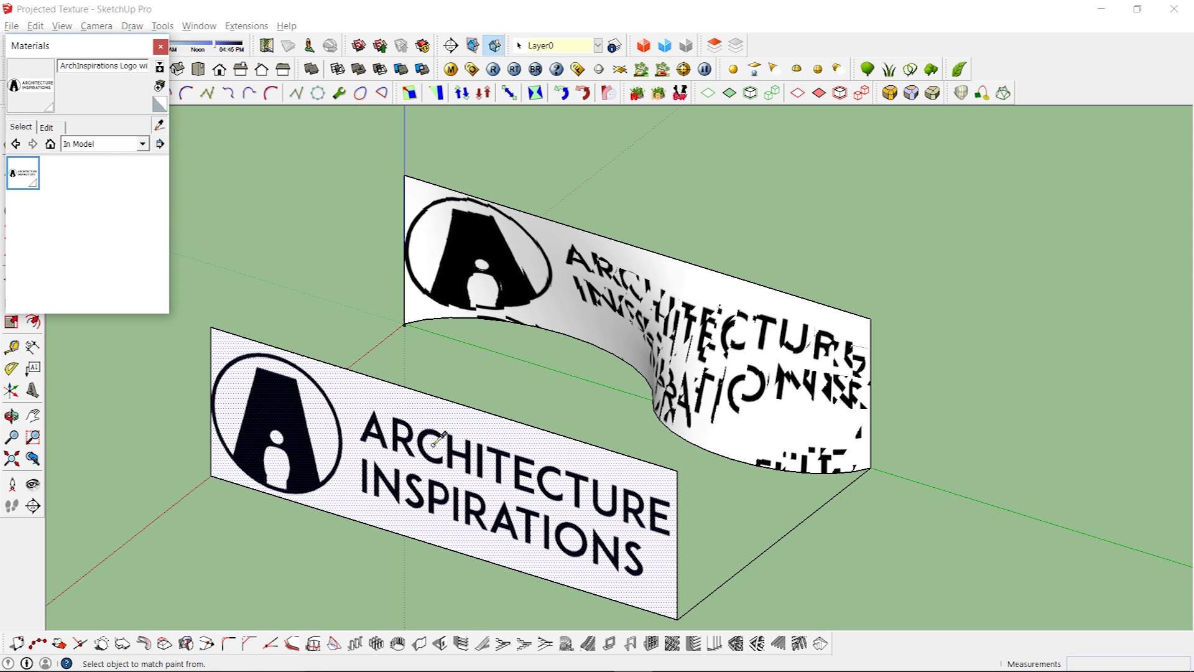
click(439, 443)
click(671, 307)
key(space)
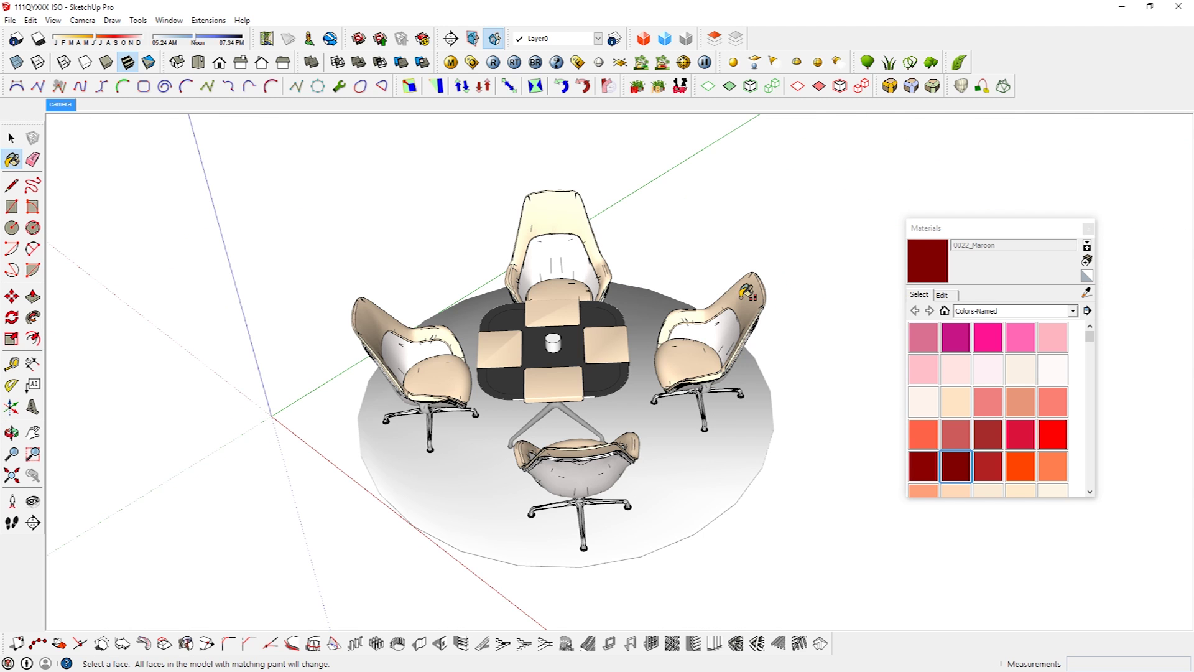
Paint a chair part 0022_Maroon, then repaint every face sharing that material at once.
shift+click(747, 294)
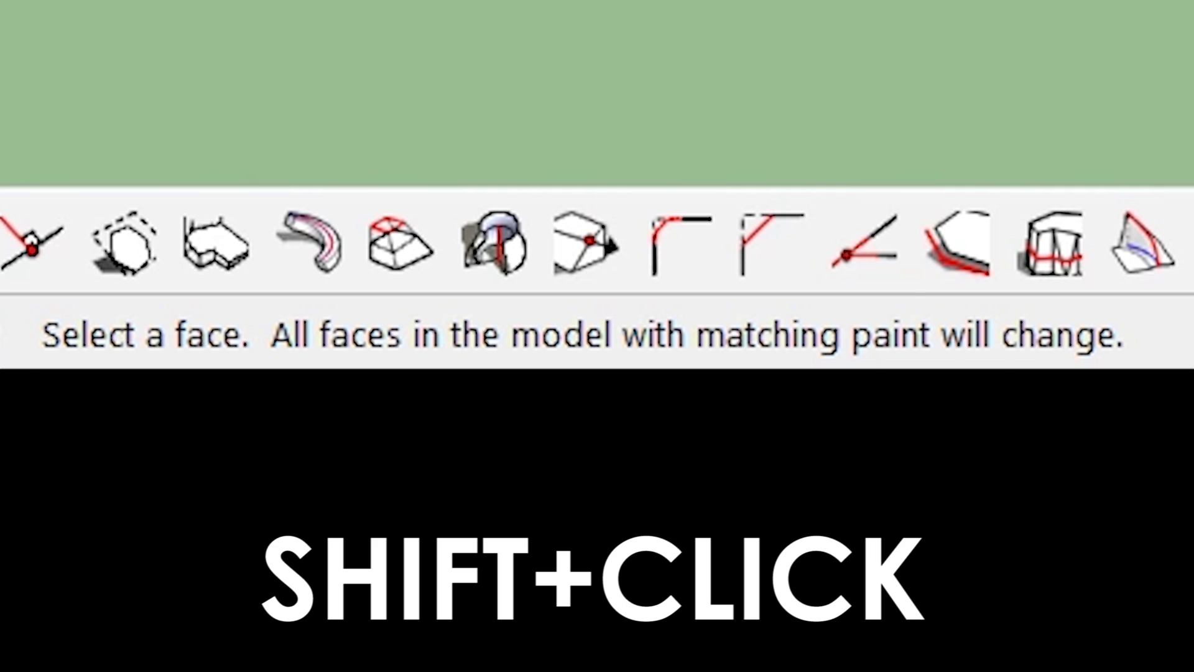
shift+click(593, 388)
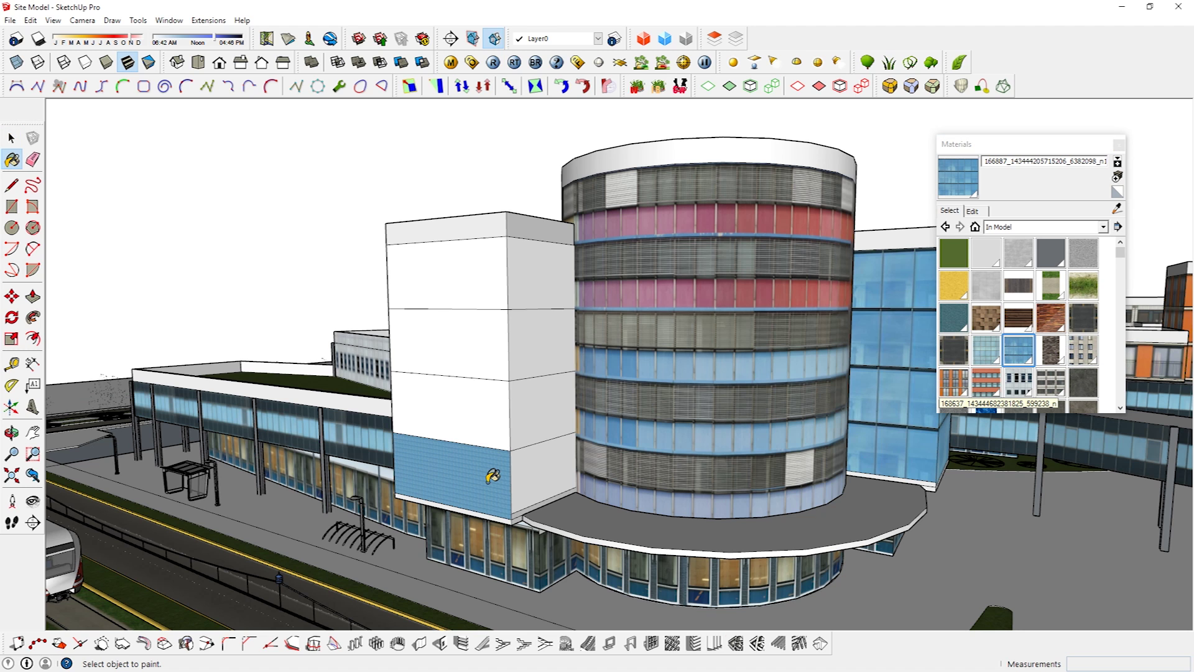
Paint the tower's seven white faces, bottom to top, with the blue tiled material.
click(519, 476)
click(528, 425)
click(482, 422)
click(478, 356)
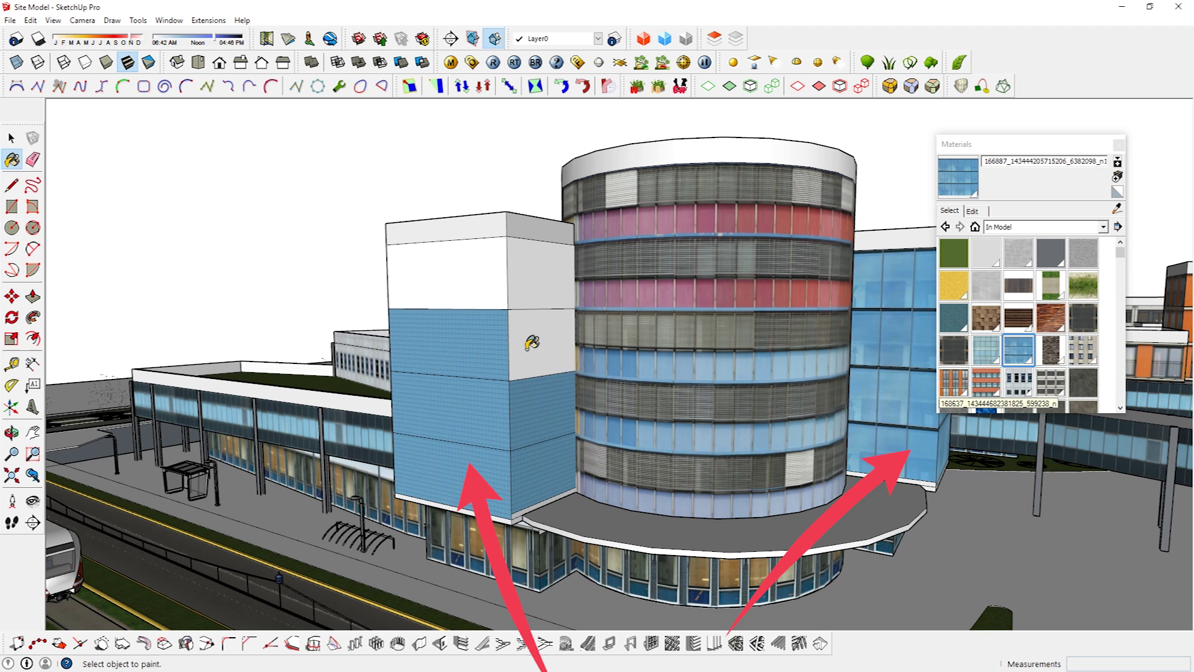
click(532, 342)
click(520, 286)
click(486, 278)
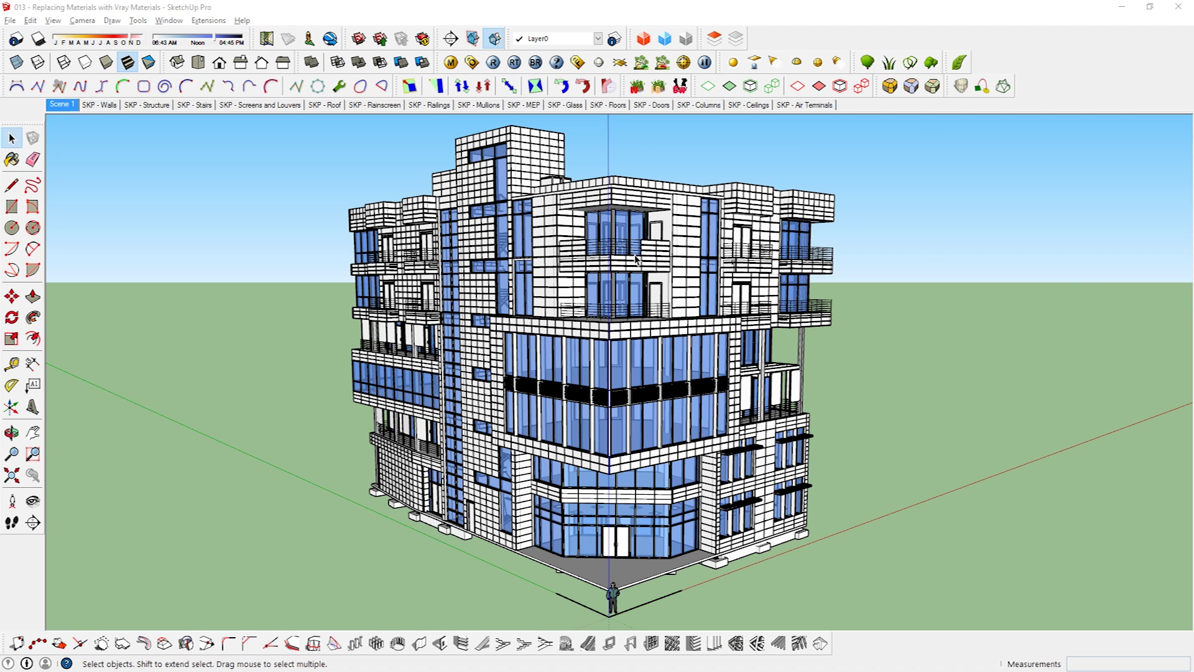
Run a V-Ray render of the building and sample its blue glass material.
click(493, 62)
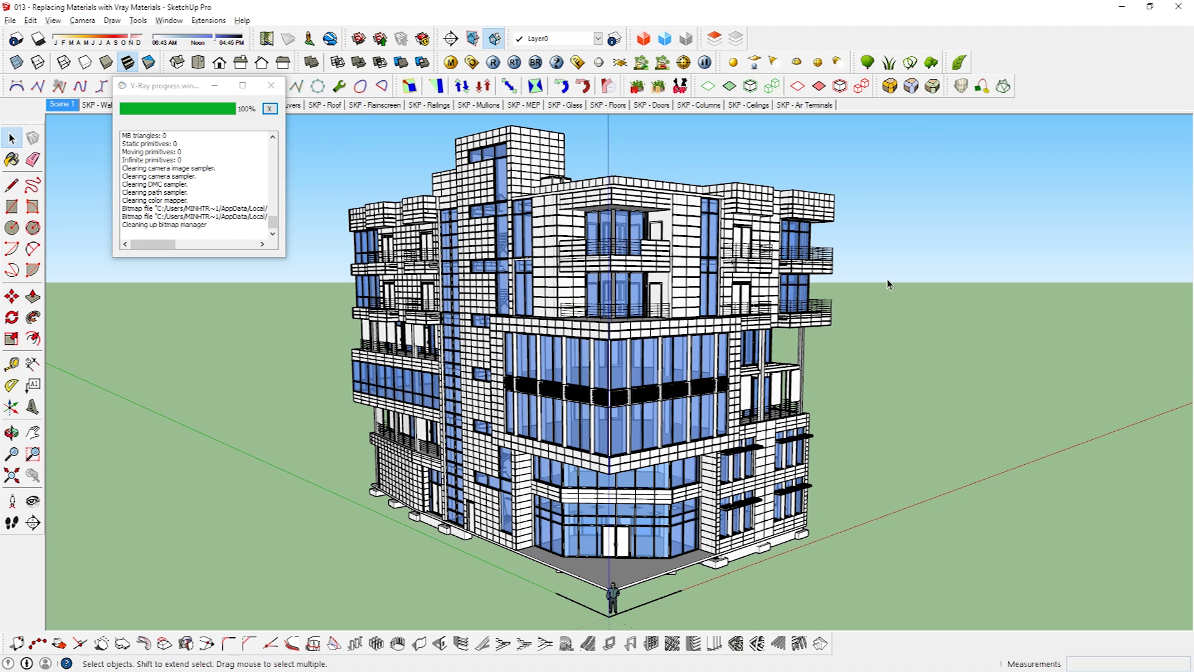
key(b)
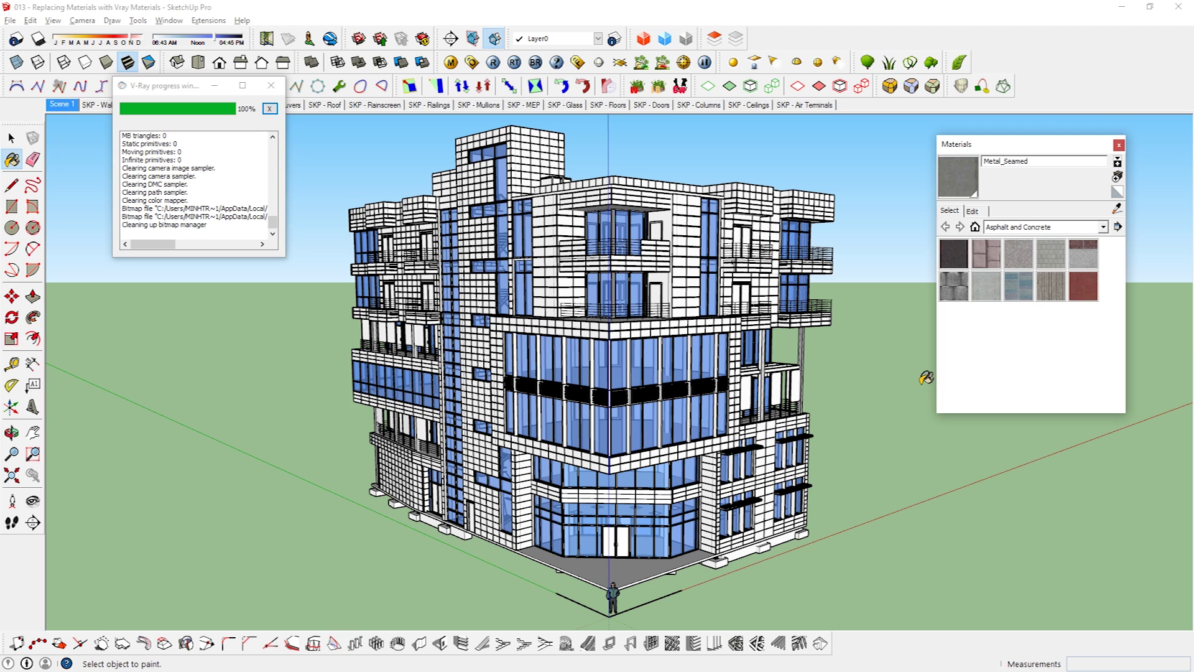
click(1117, 209)
click(682, 353)
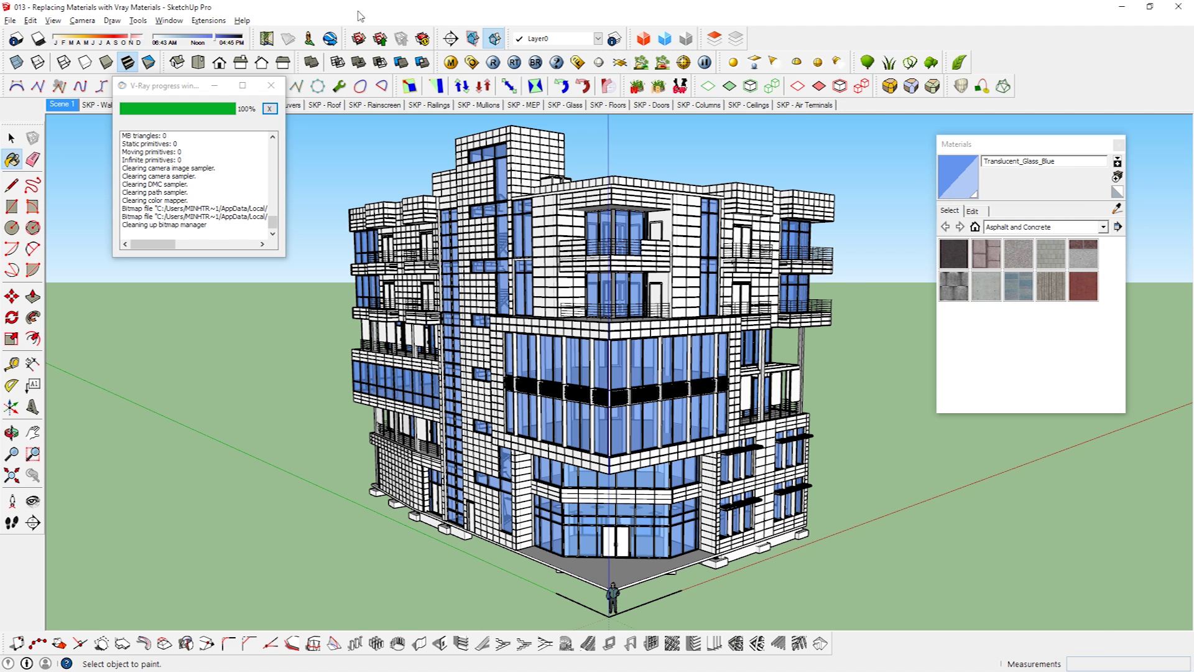
Import clear_glass.vismat into Translucent_Glass_Blue in the V-Ray Material Editor.
click(451, 62)
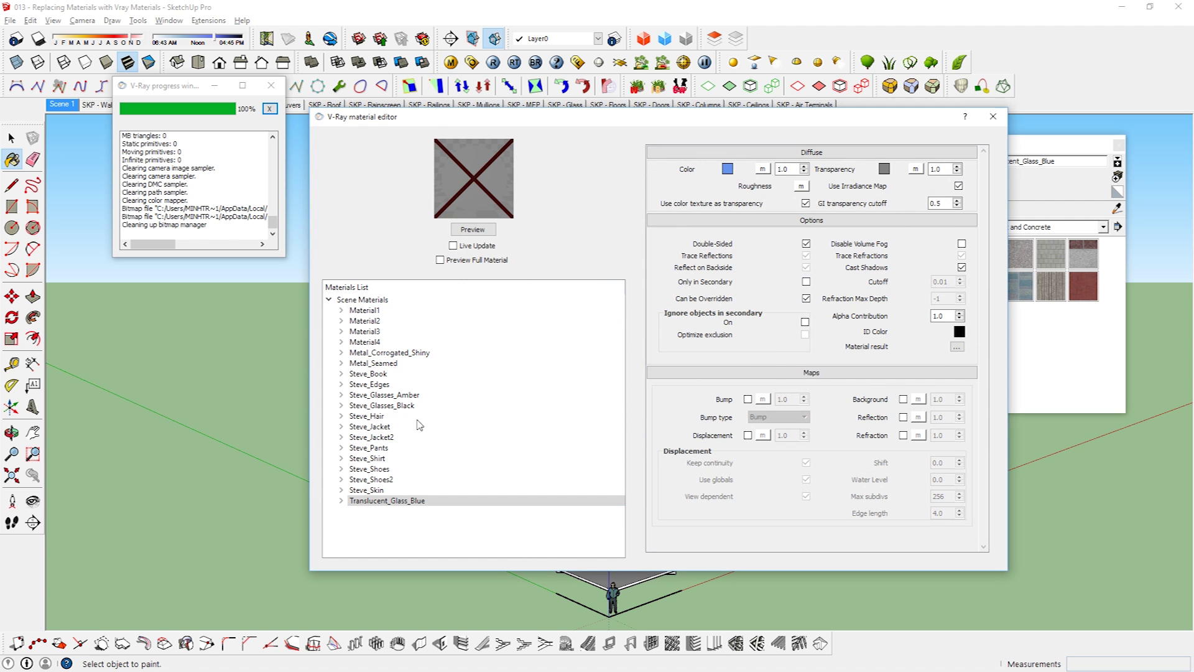
click(410, 502)
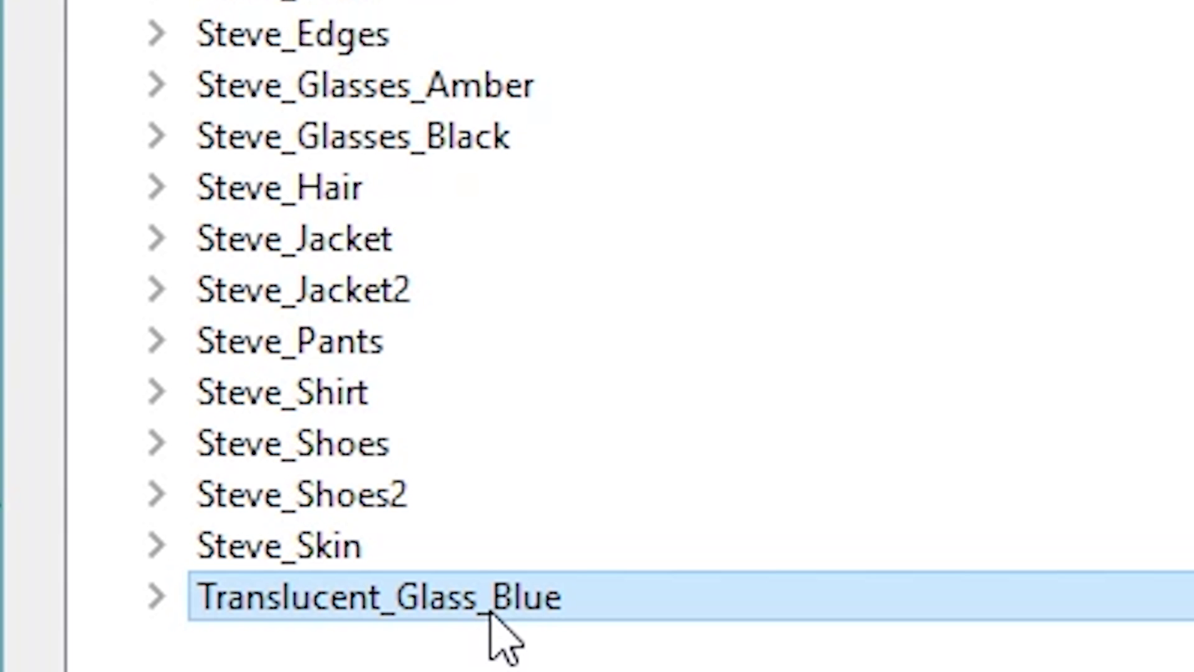
right_click(554, 503)
click(600, 541)
click(606, 268)
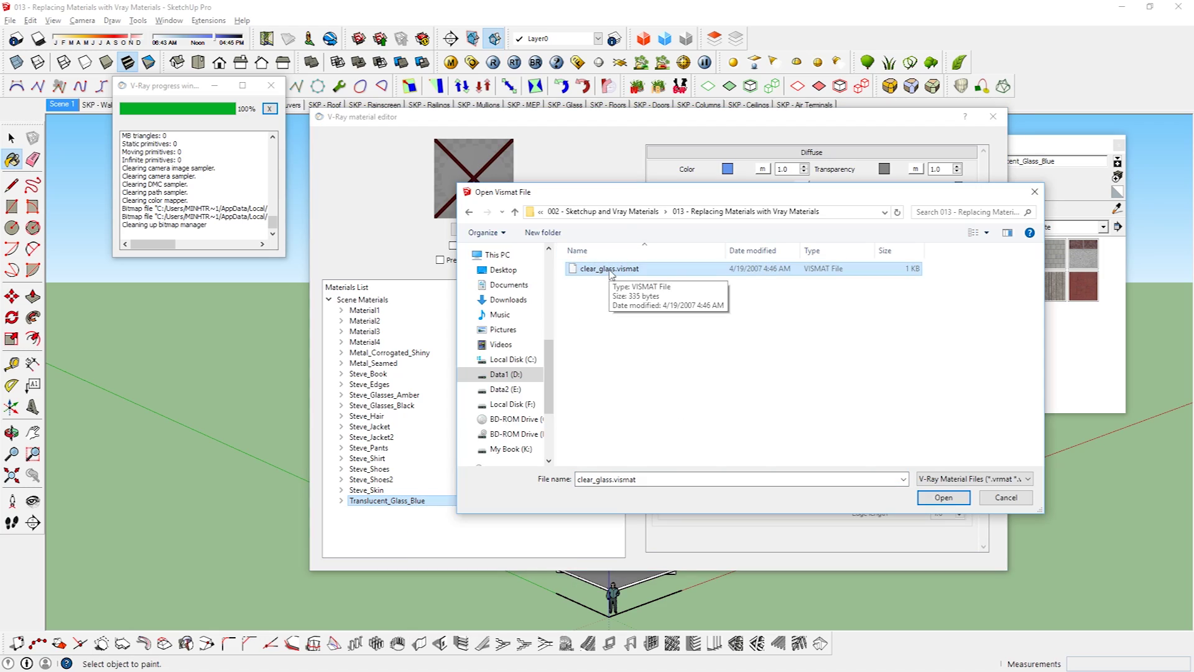
double_click(609, 271)
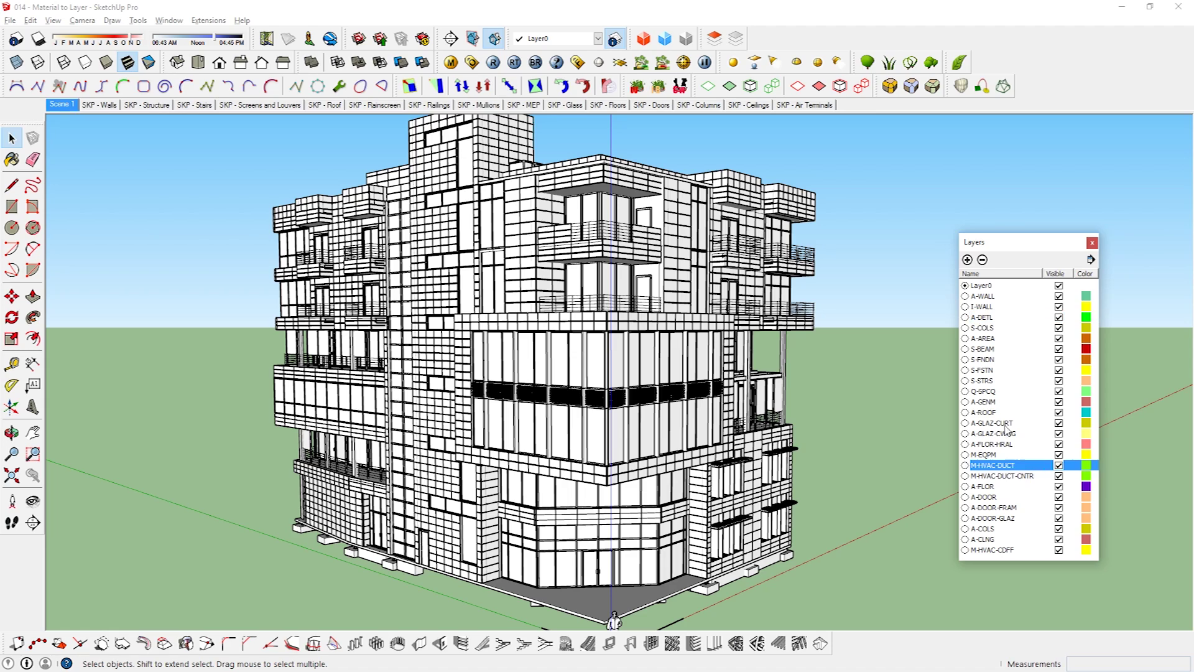
Hide the A-GLAZ-CURT layer and briefly toggle A-GLAZ-CWMG off and back on.
click(992, 422)
click(1059, 423)
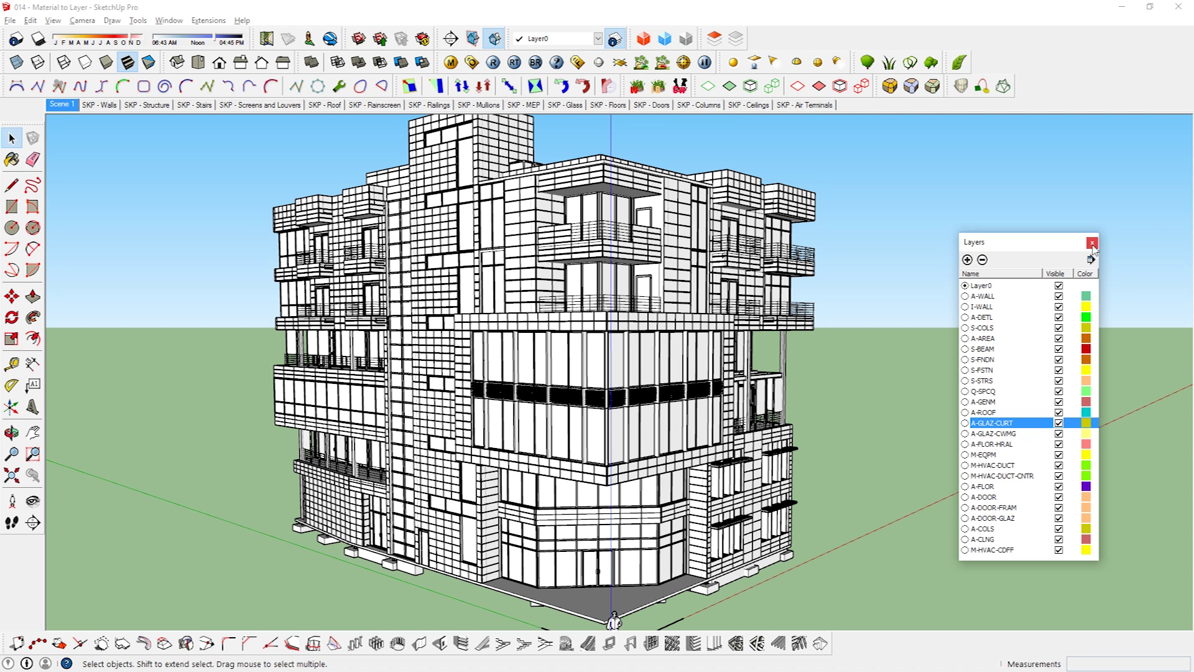
click(1062, 496)
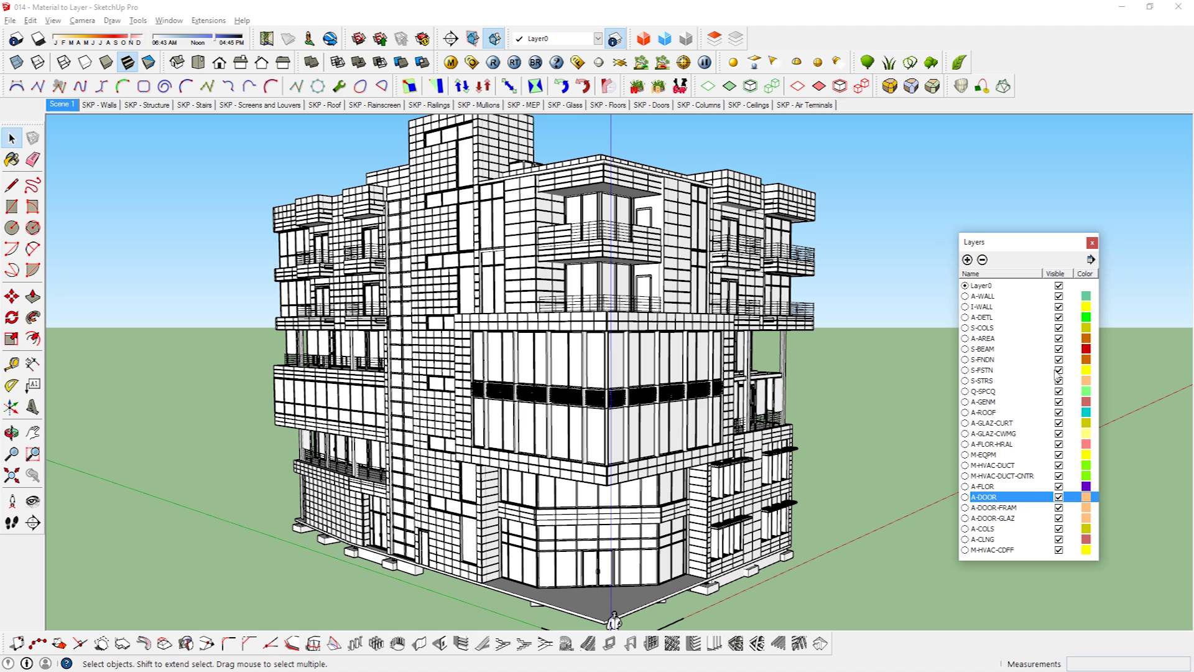
click(1058, 434)
click(1059, 434)
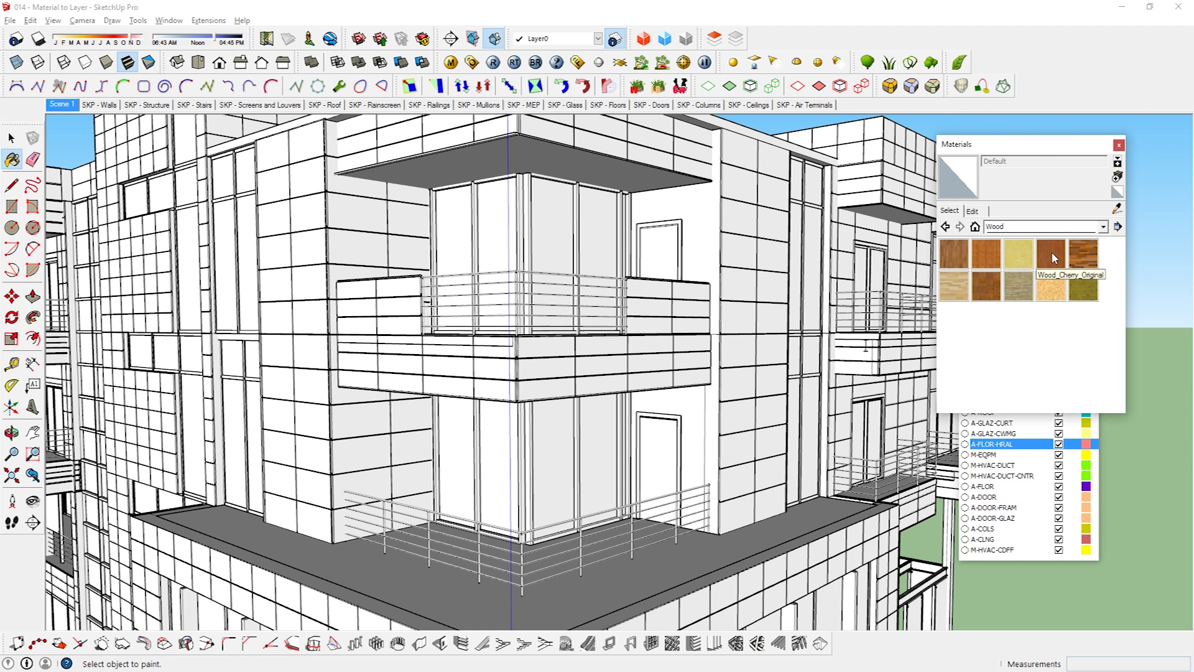
Add Wood_Cherry_Original to the model and view it in the V-Ray Material Editor.
click(1053, 255)
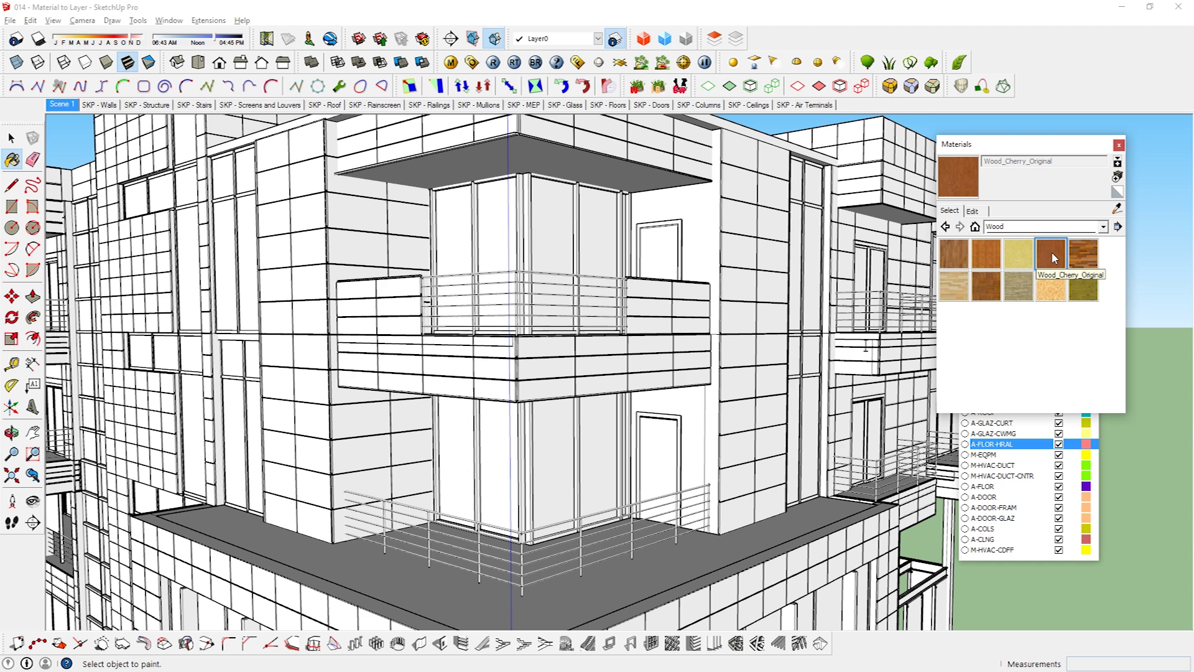
right_click(1052, 255)
click(1087, 279)
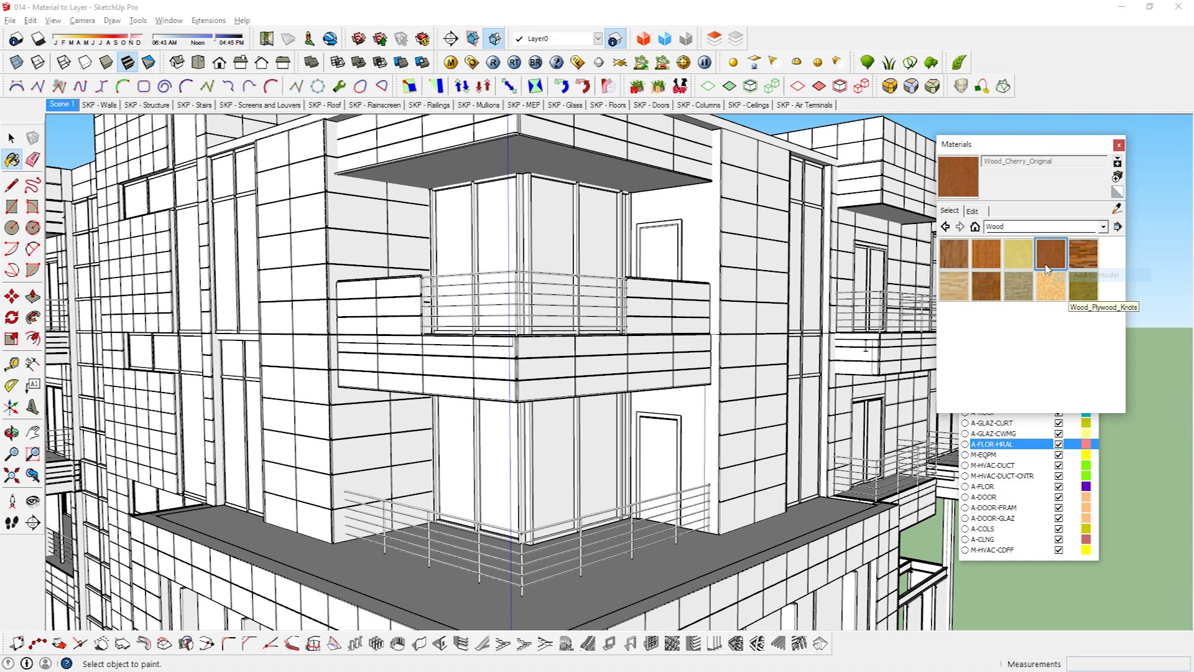
click(975, 227)
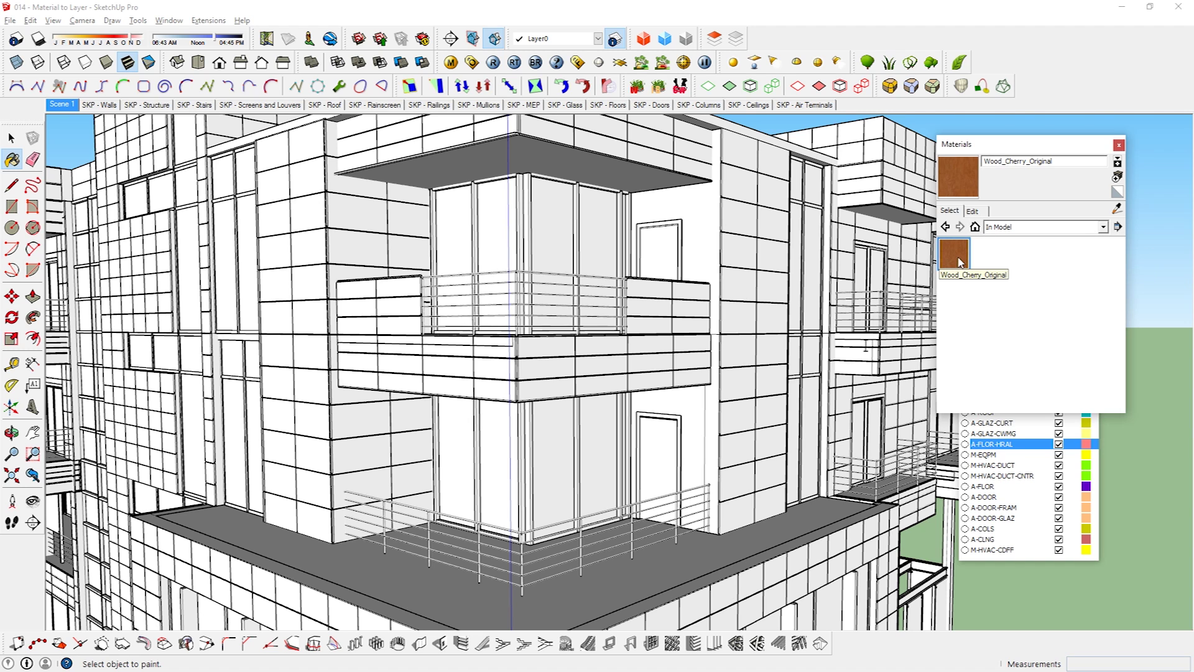
click(452, 64)
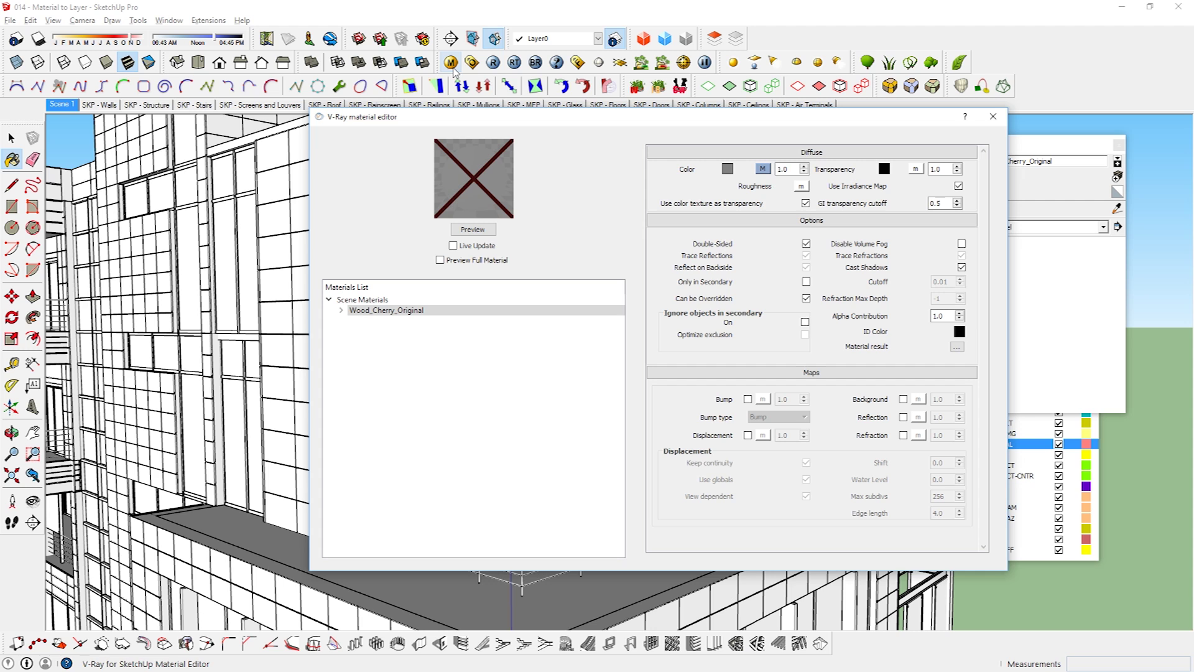
Apply the Wood_Cherry_Original material to the A-DOOR layer and render a preview.
click(400, 310)
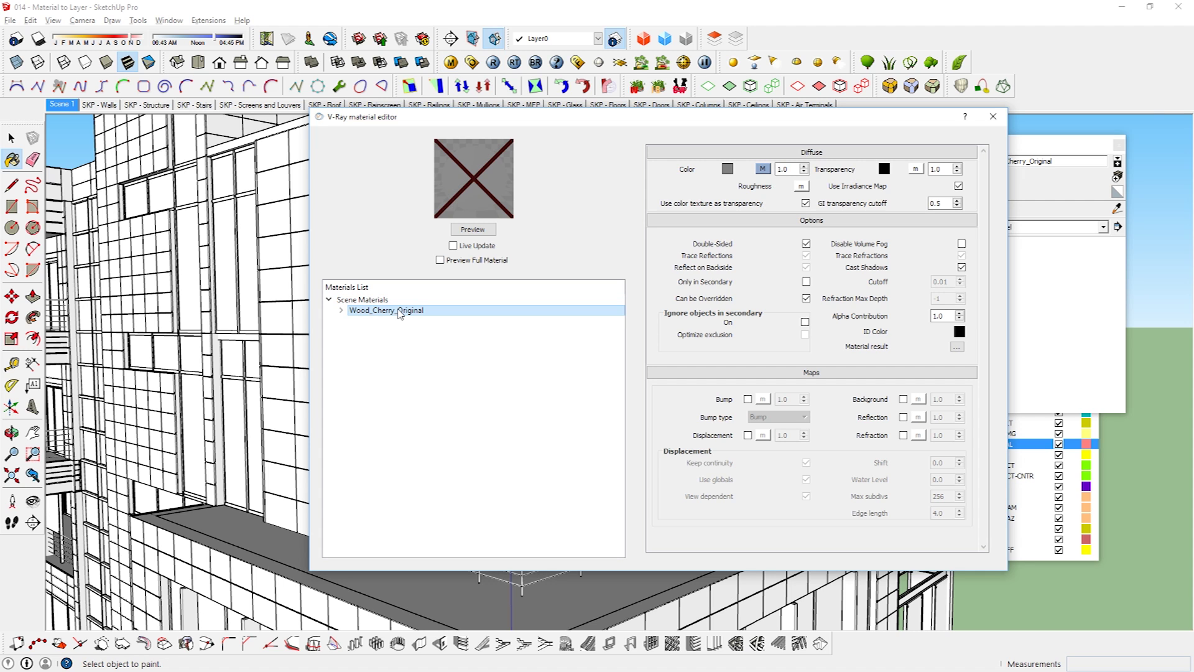
right_click(400, 314)
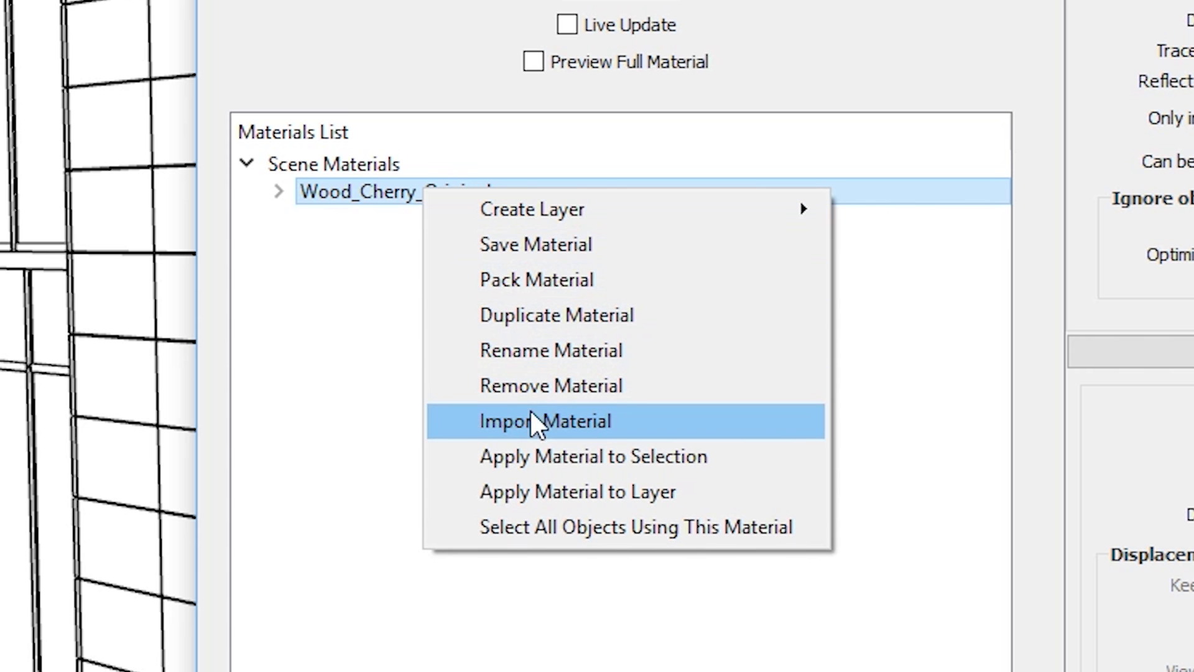
click(545, 490)
click(1069, 251)
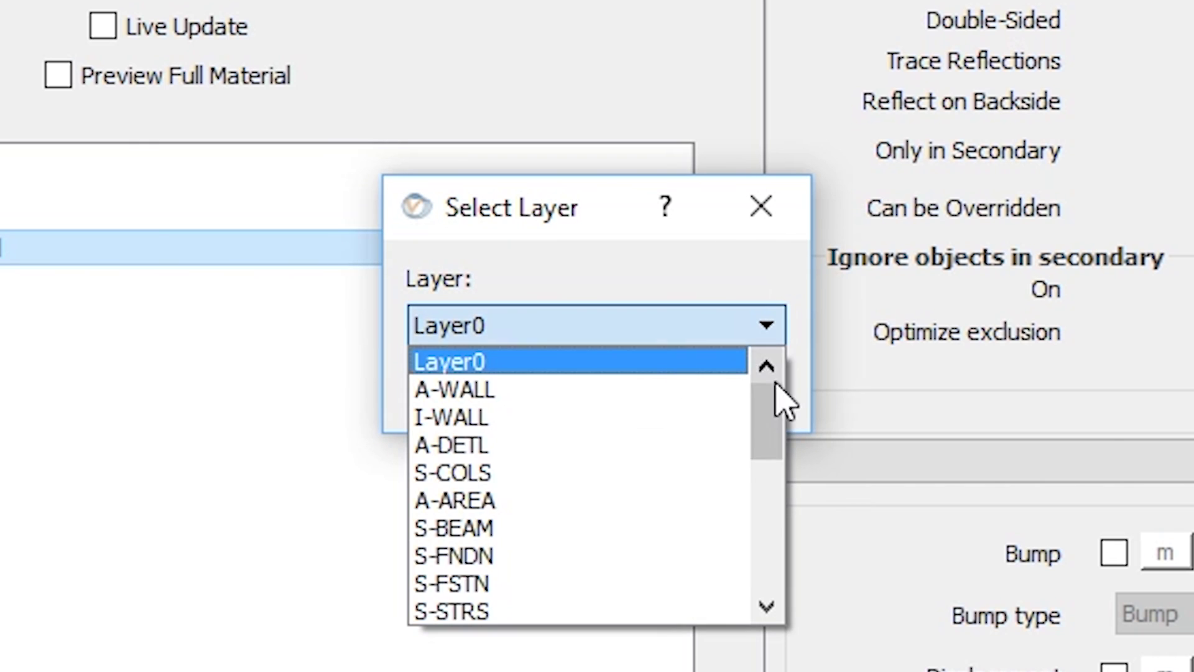
scroll(925, 386, down, 5)
click(534, 474)
click(530, 383)
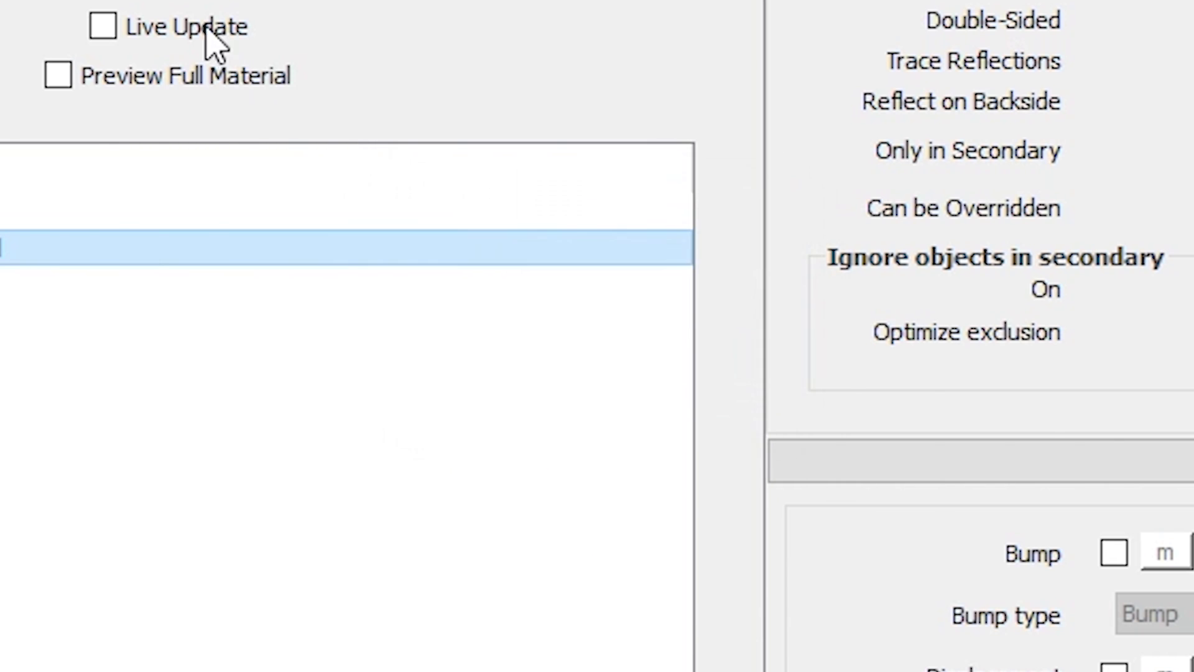
click(485, 231)
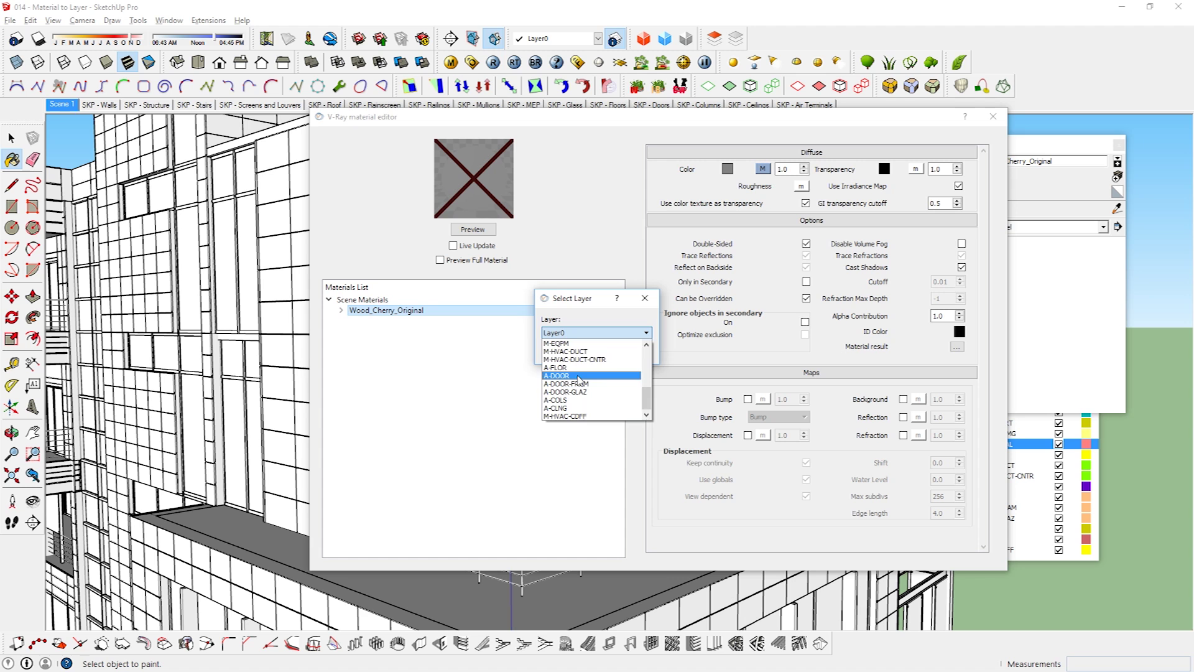
Pick a preset for the material in the V-Ray editor and confirm it.
click(581, 373)
click(578, 350)
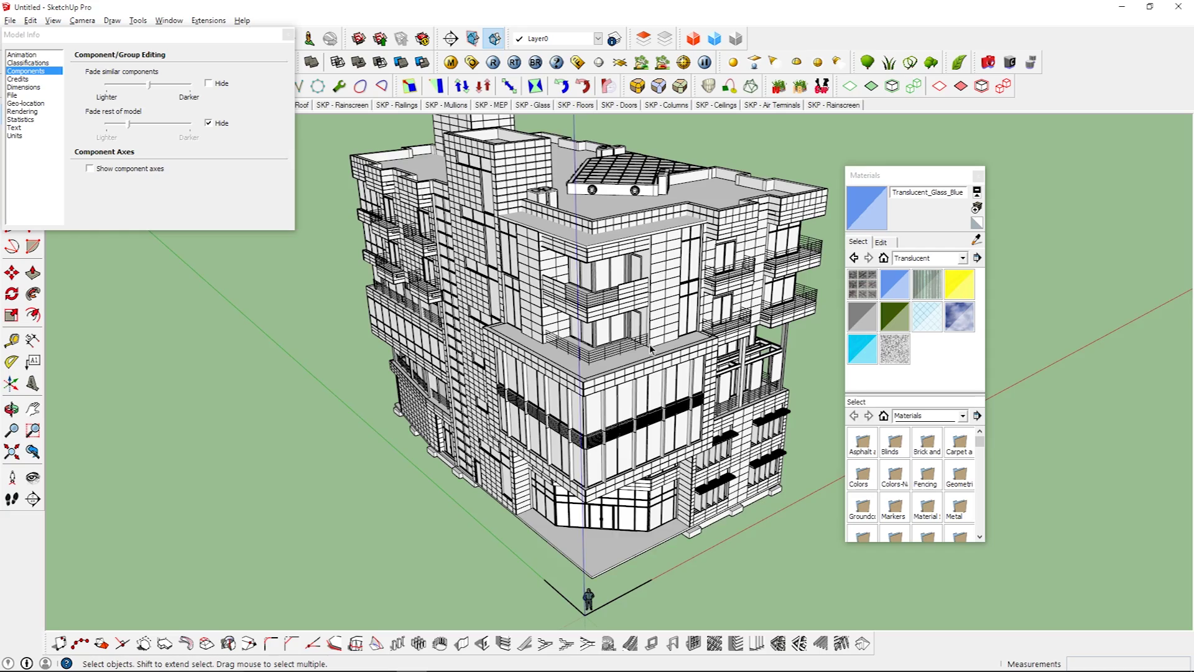
Scroll up in Revit's Project Browser toward the 3D View: Isolated coordination view.
scroll(651, 349, up, 10)
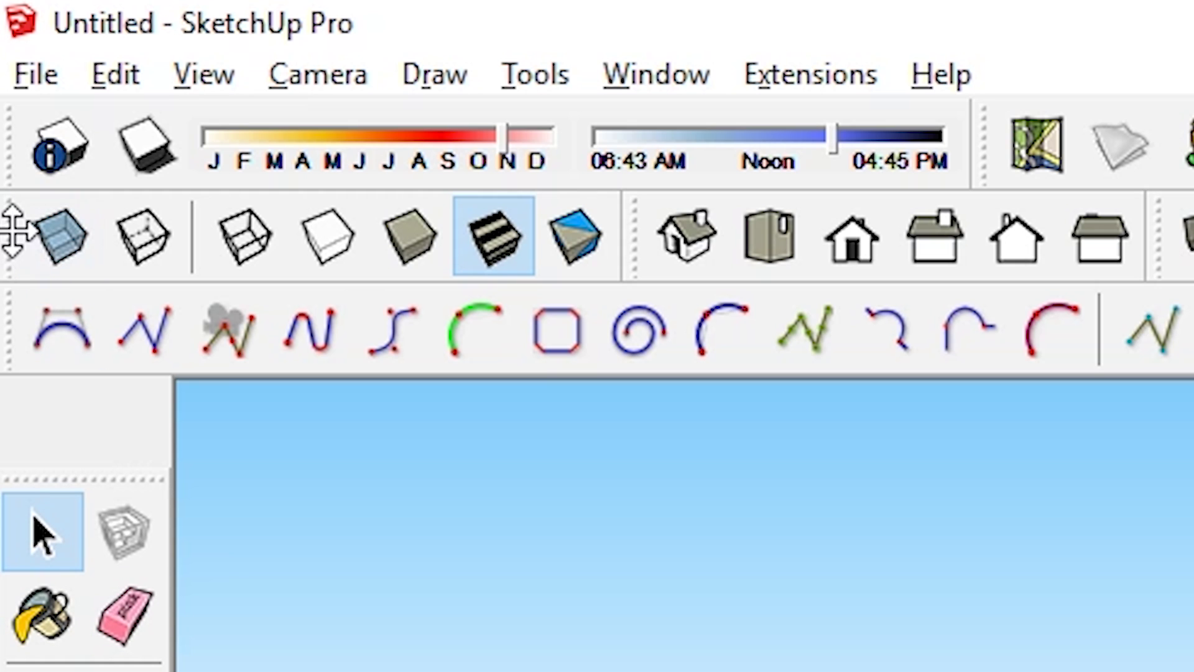
Turn on the Styles toolbar from the View > Toolbars list.
click(204, 74)
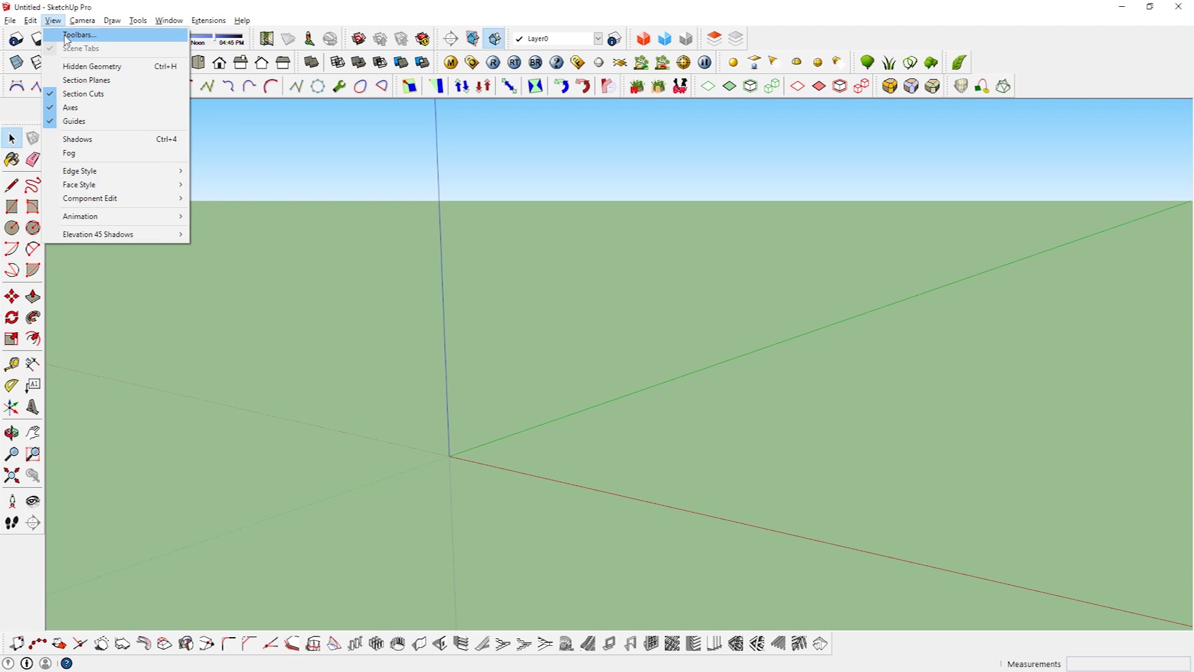
click(312, 132)
drag(614, 311, 614, 404)
click(486, 321)
click(486, 322)
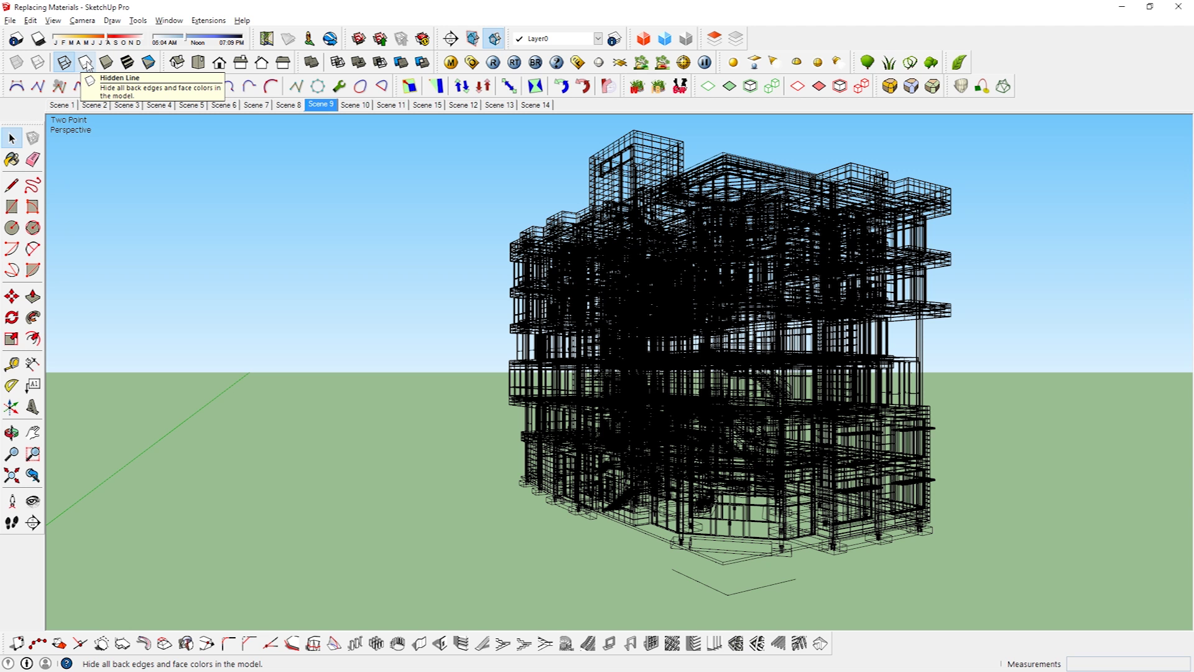
Cycle through Hidden Line, Shaded, Monochrome and X-Ray, then toggle Back Edges on and off.
click(87, 64)
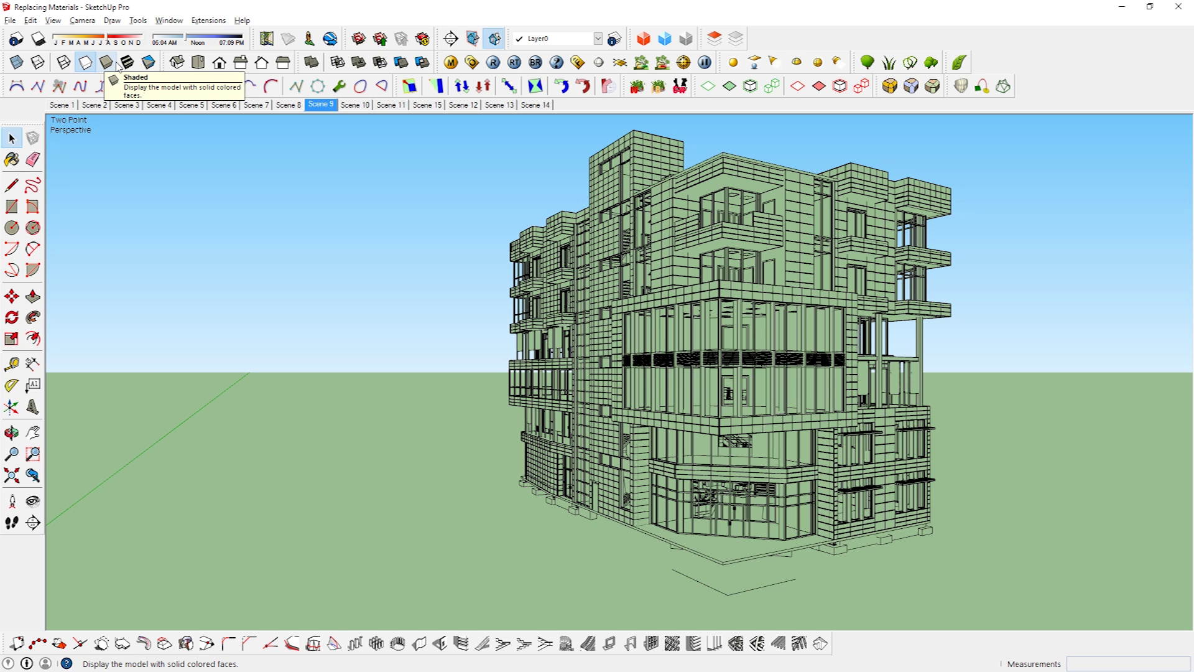
click(118, 65)
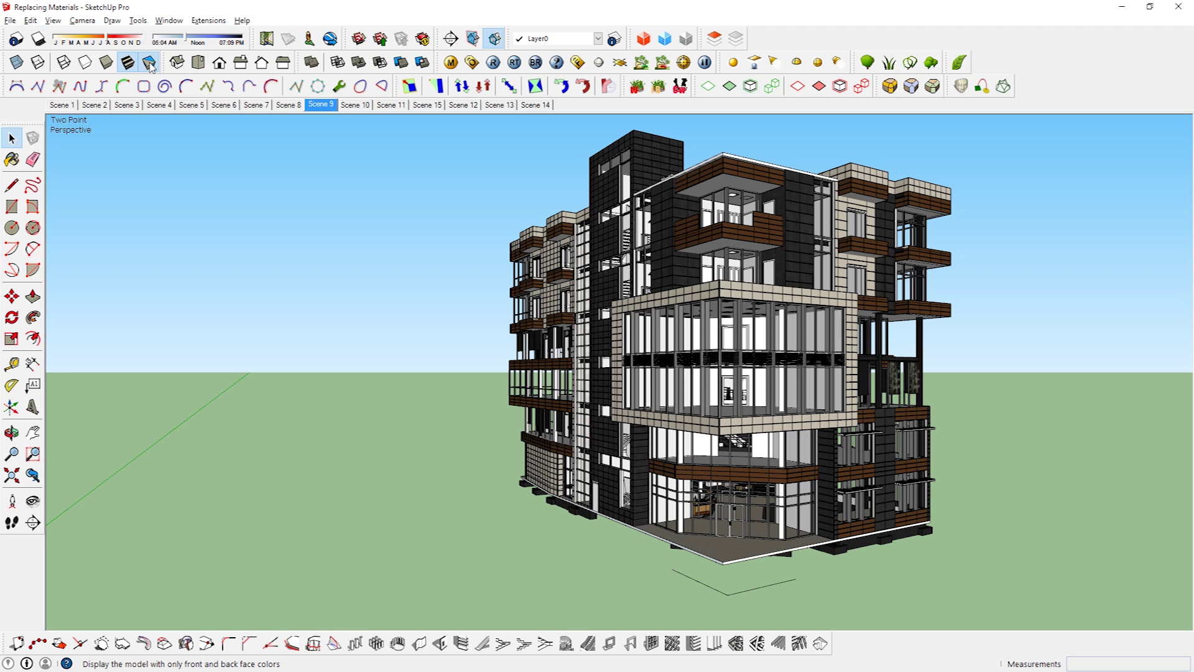
click(411, 261)
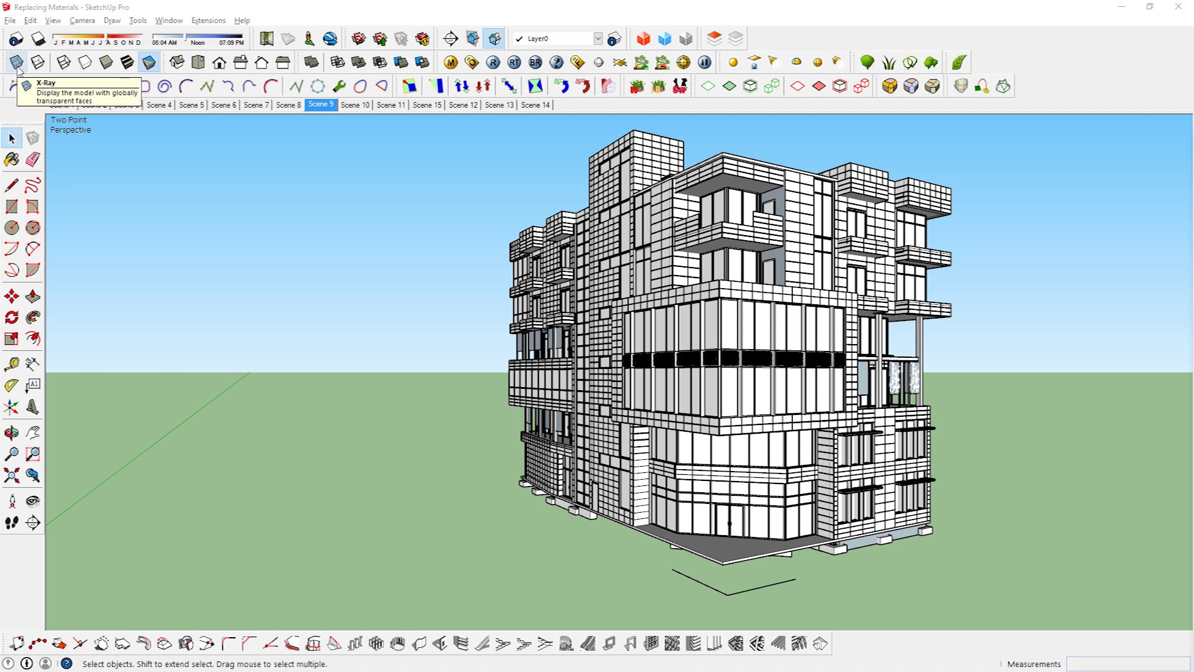
click(16, 63)
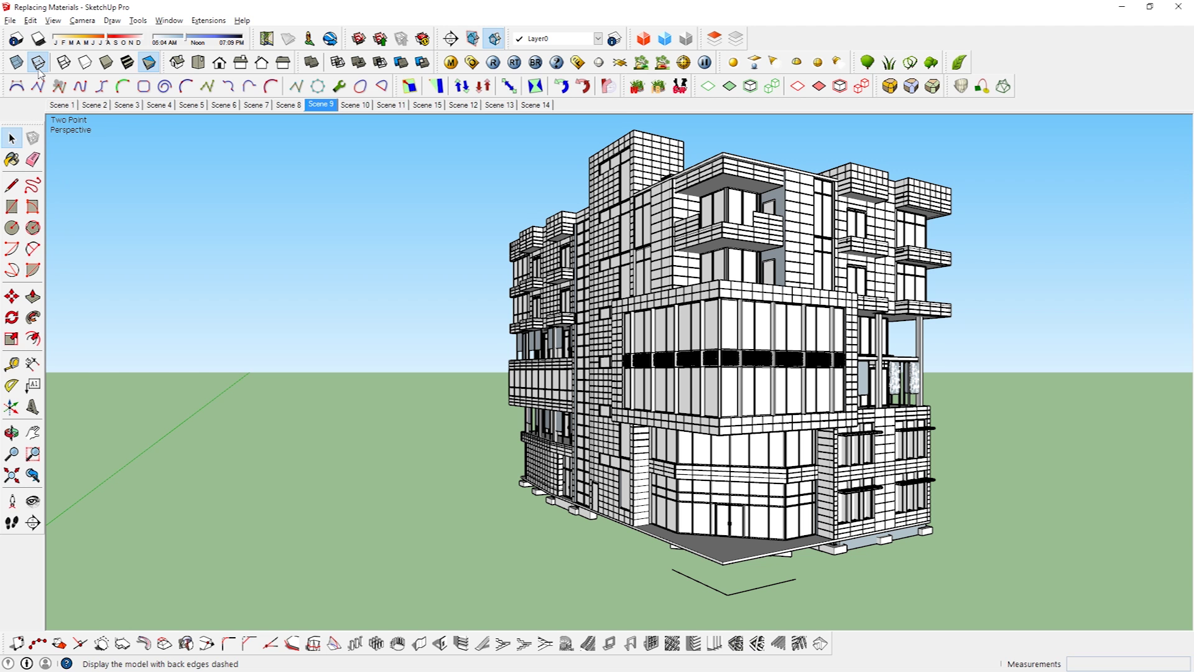
click(133, 328)
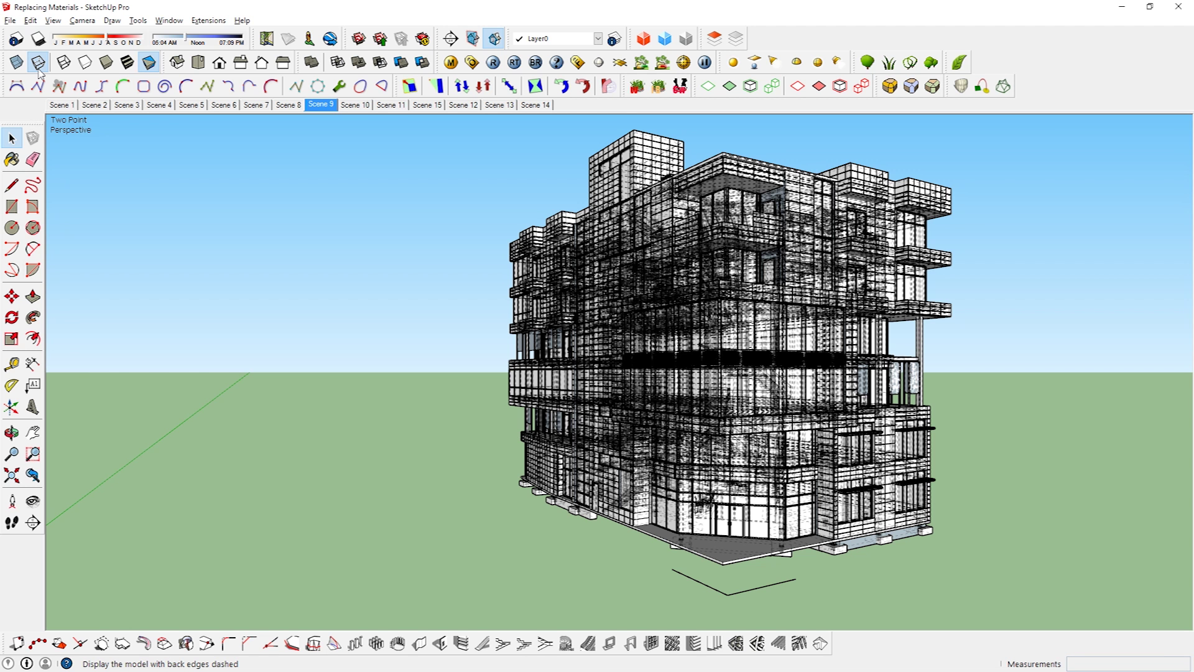
click(38, 62)
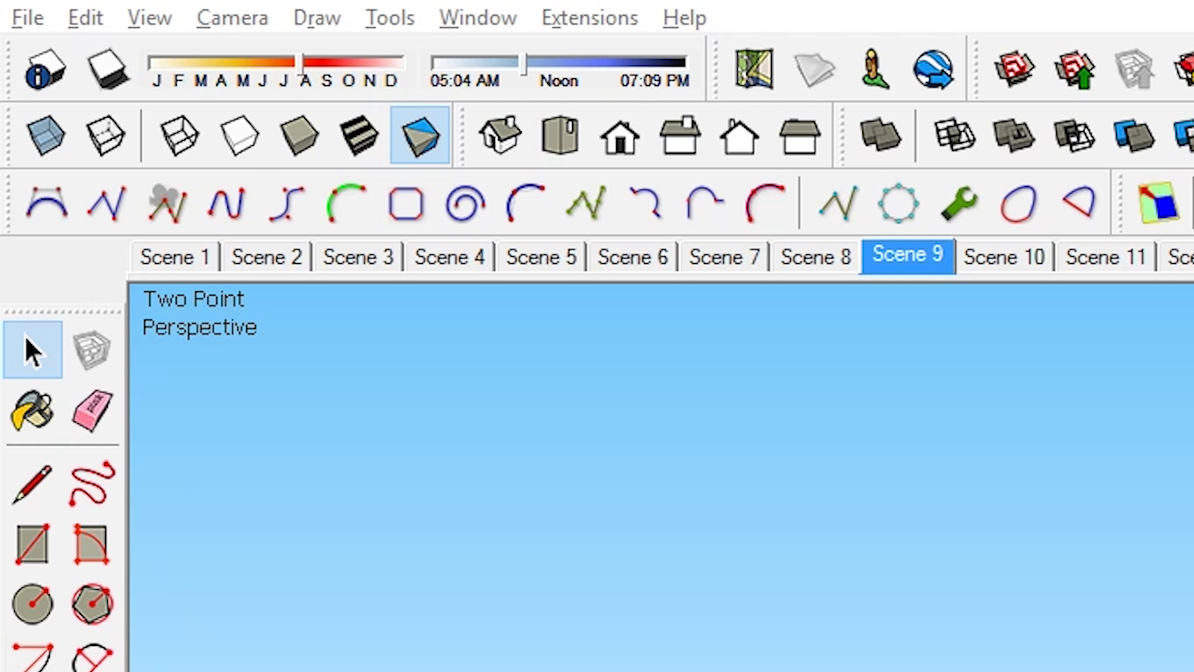
In the Styles panel's Face settings, make the front colour yellow and the back colour purple.
click(474, 26)
click(503, 235)
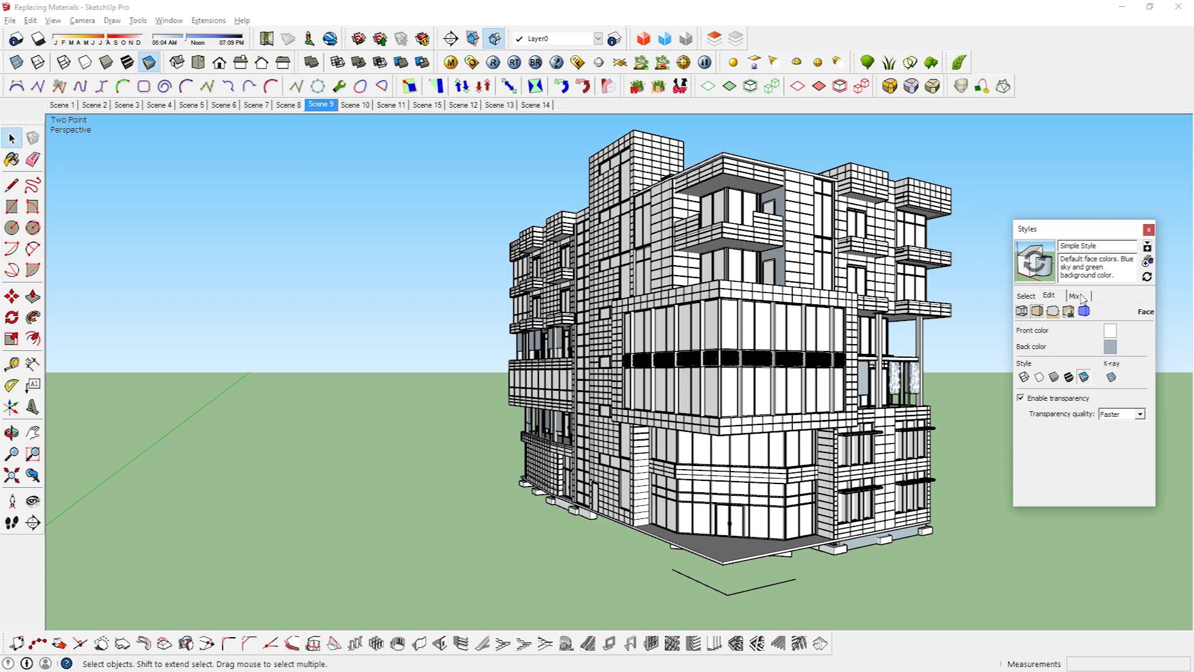
click(1112, 334)
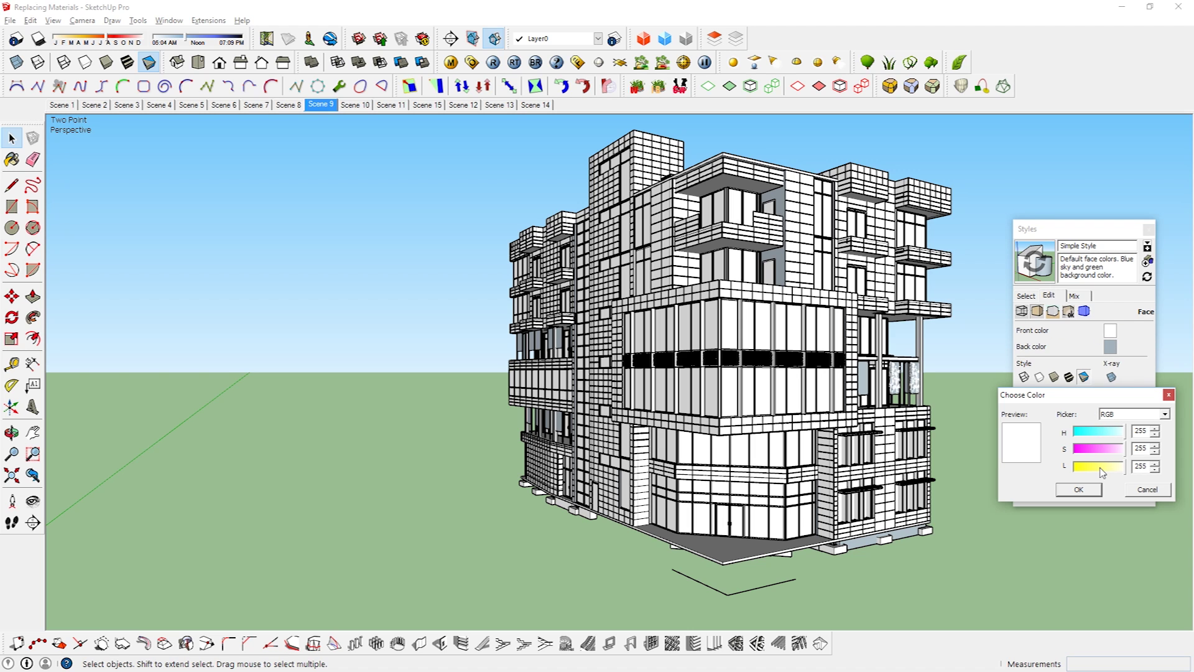
drag(1102, 467, 1076, 468)
click(1088, 491)
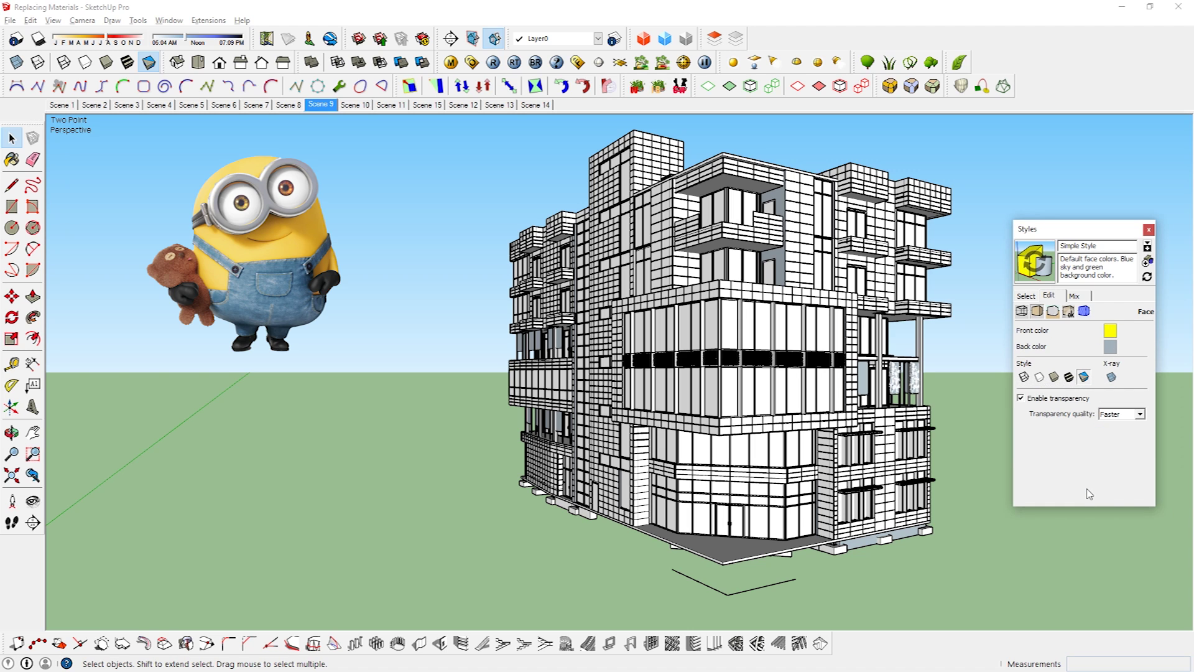
click(1110, 330)
drag(1104, 449, 1085, 449)
click(1078, 489)
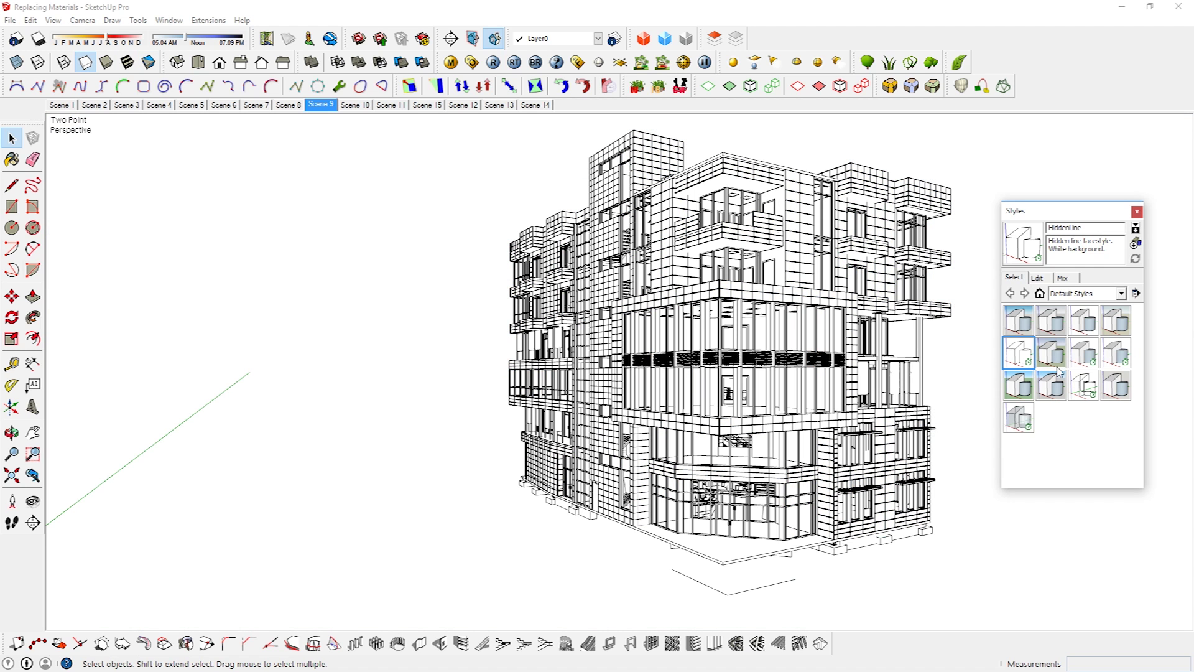
Try the Shaded, Shaded with textures, Wireframe and Hidden Line styles on the building.
click(1090, 354)
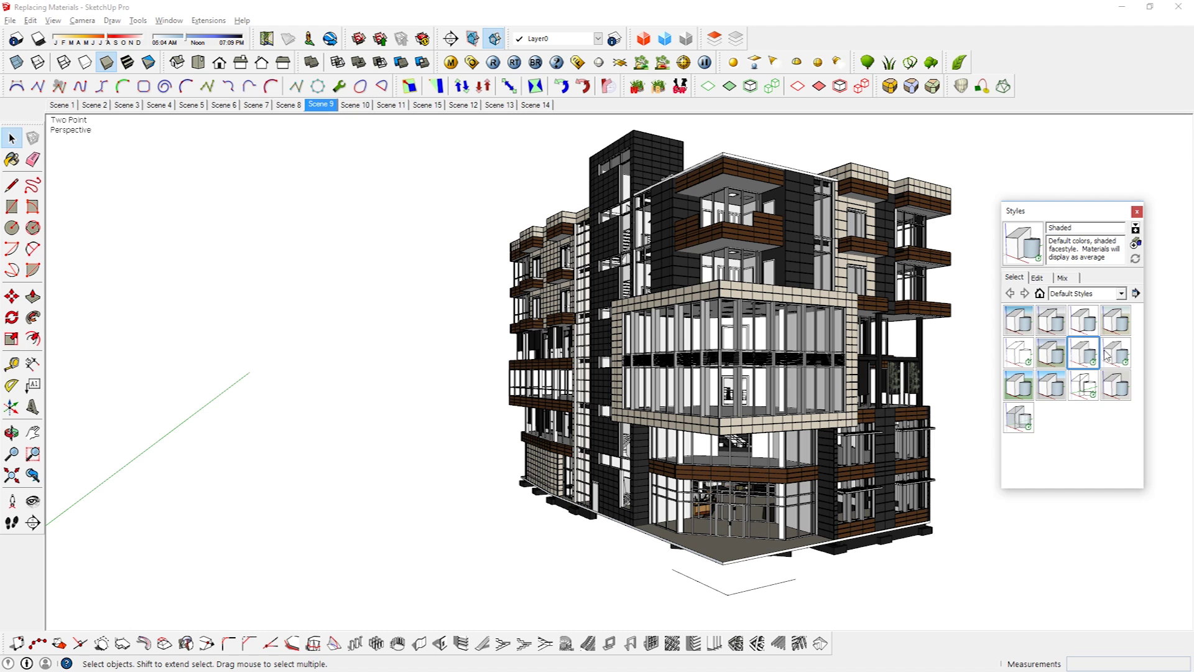
click(1117, 355)
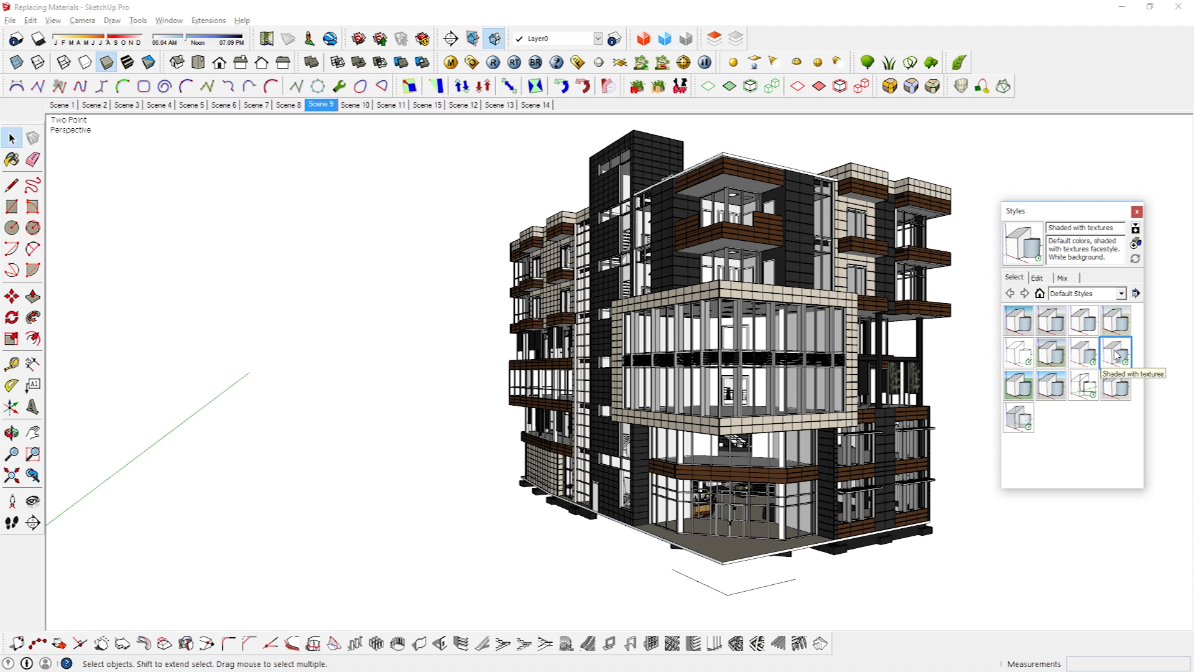
click(1085, 388)
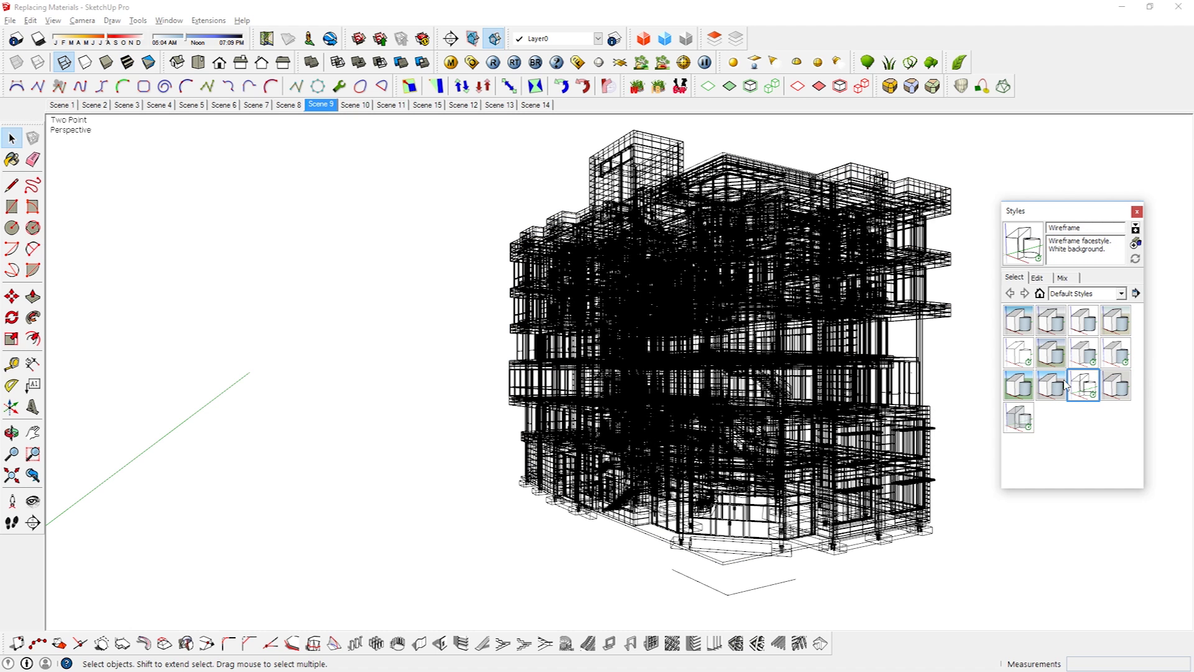
click(1020, 353)
From Assorted Styles, apply Blueprint, Brush Strokes on Canvas, then Chipboard with fine marker.
click(1104, 299)
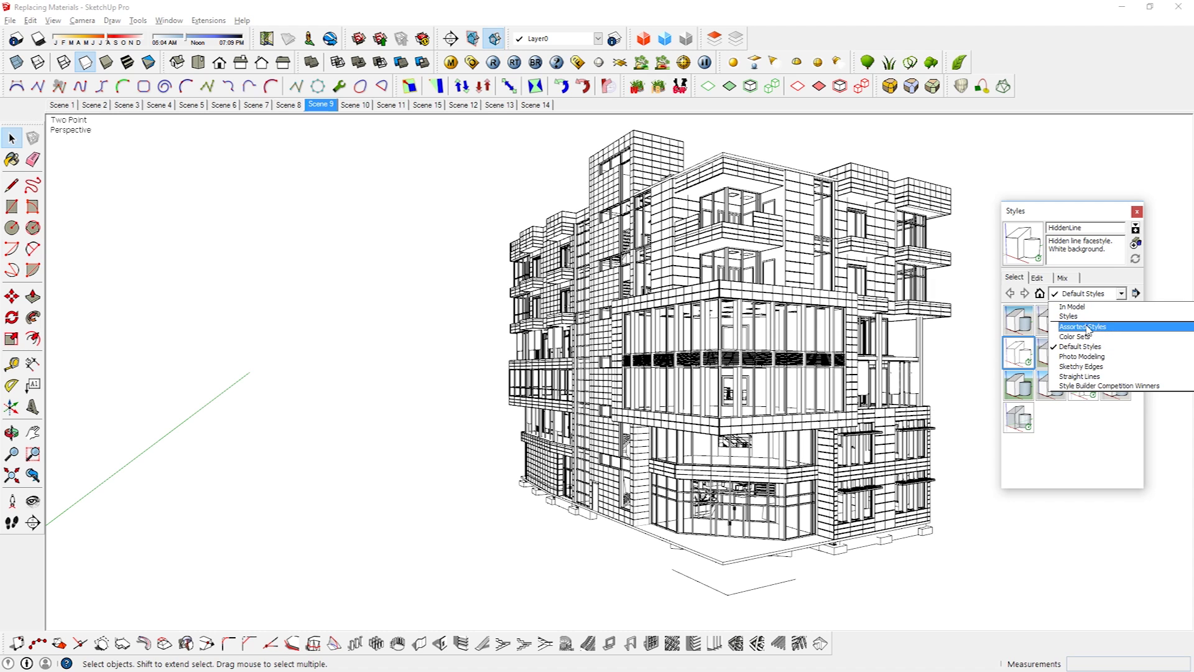
click(1088, 327)
click(1027, 325)
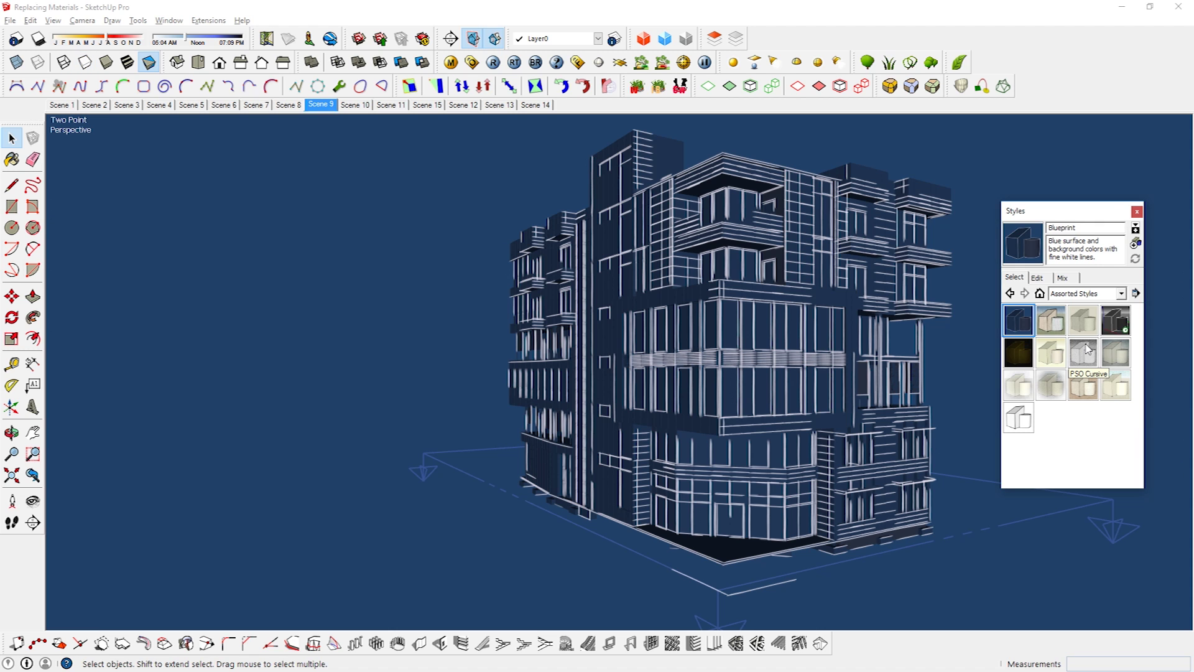
click(1059, 324)
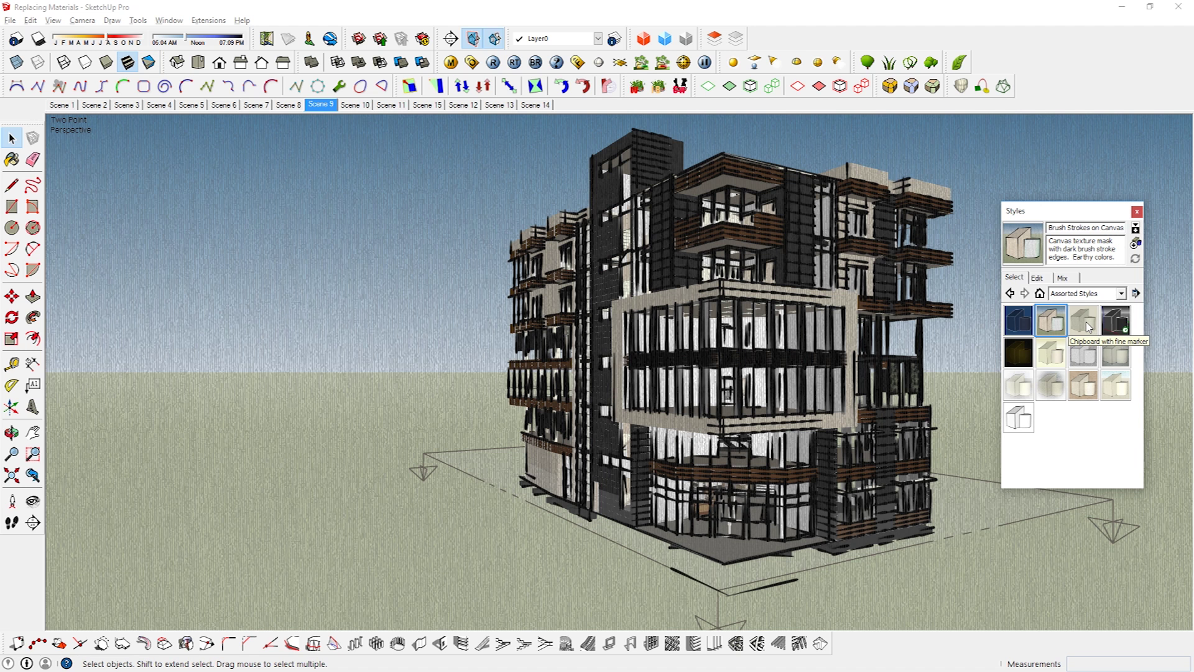
click(1088, 328)
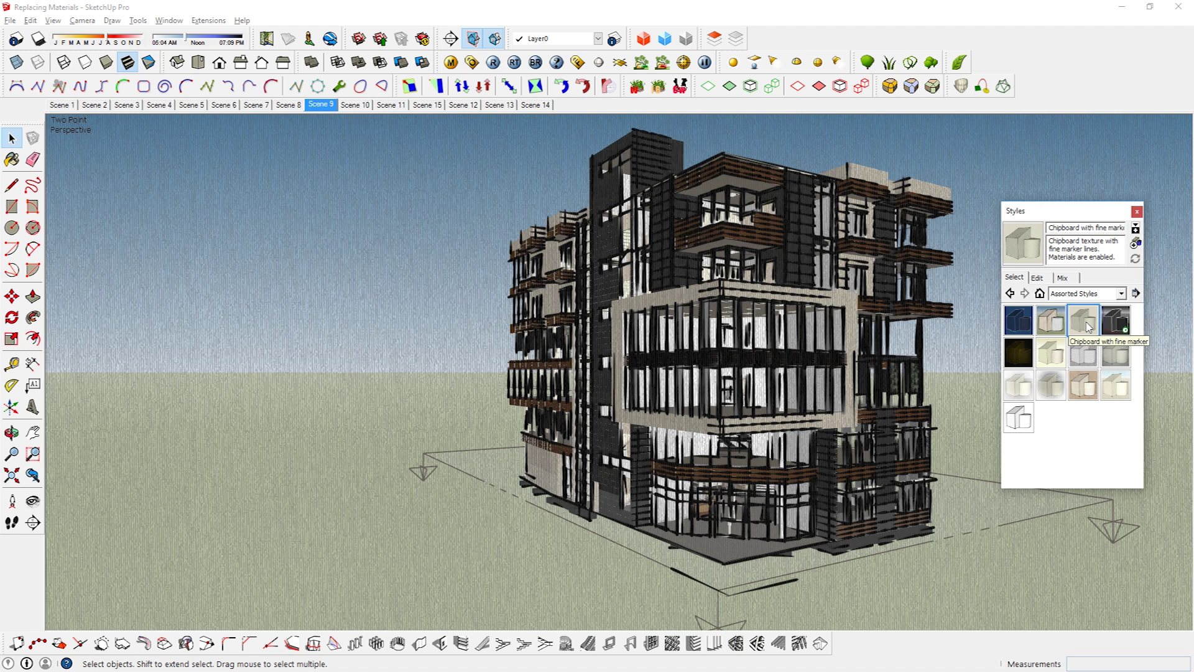